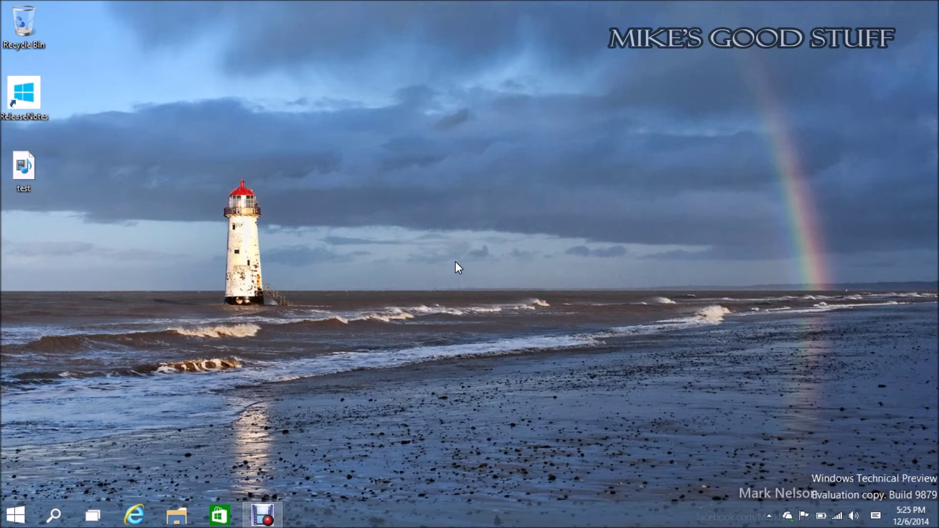
# Reveal the hidden notification area icons in the tray, then close that popup.
pyautogui.click(380, 119)
pyautogui.click(709, 461)
pyautogui.moveTo(782, 436); pyautogui.dragTo(925, 492)
pyautogui.click(566, 342)
pyautogui.click(785, 516)
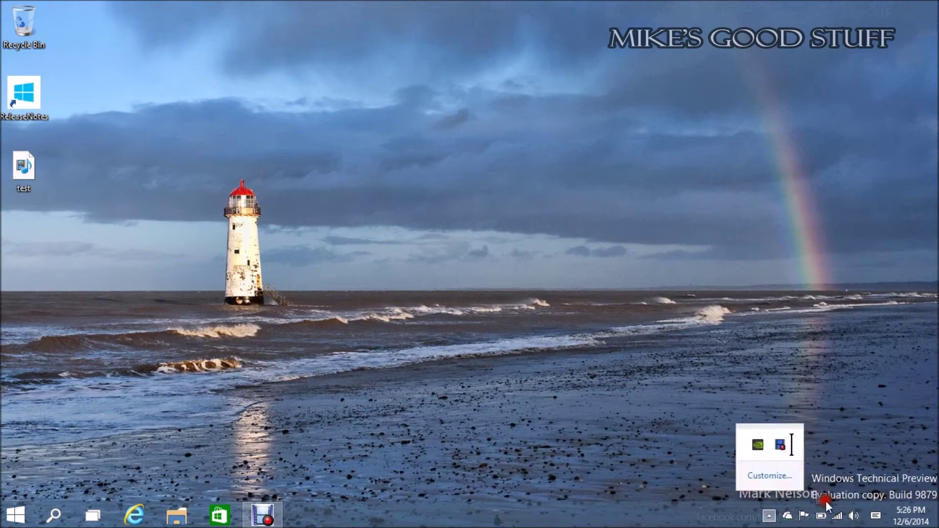
pyautogui.click(823, 461)
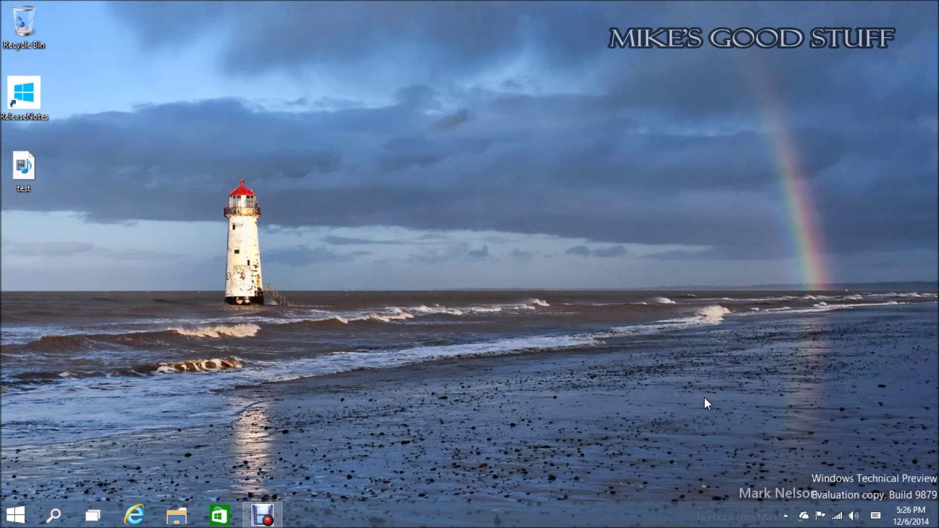
pyautogui.click(833, 464)
pyautogui.moveTo(886, 479); pyautogui.dragTo(918, 446)
# Bring up the Start menu with its app shortcuts and live tiles.
pyautogui.click(609, 238)
pyautogui.click(569, 301)
pyautogui.click(895, 435)
pyautogui.click(576, 323)
pyautogui.moveTo(711, 433); pyautogui.dragTo(767, 478)
pyautogui.moveTo(730, 427); pyautogui.dragTo(910, 389)
pyautogui.moveTo(803, 453); pyautogui.dragTo(828, 443)
pyautogui.click(476, 337)
pyautogui.click(470, 319)
pyautogui.click(488, 342)
pyautogui.click(15, 515)
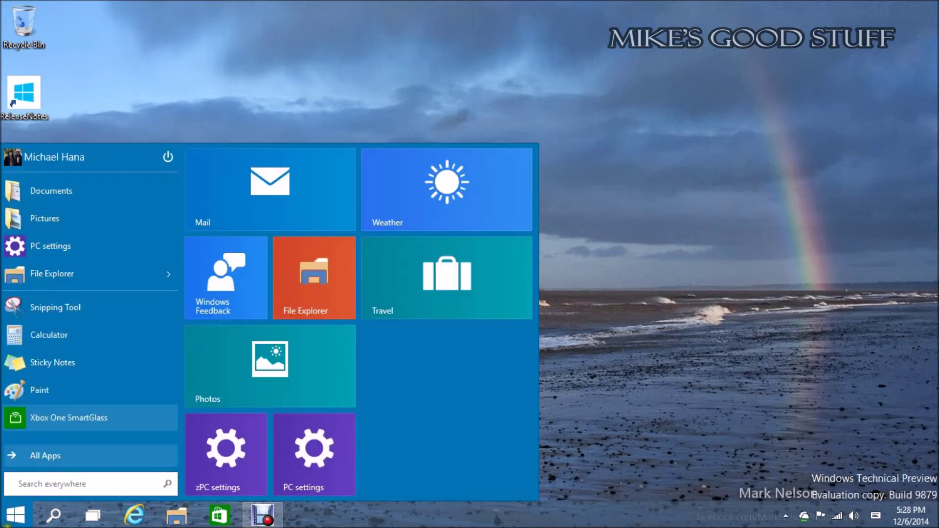
# Launch PC settings on its Personalize page, try the Search charm, then close the app.
pyautogui.click(305, 447)
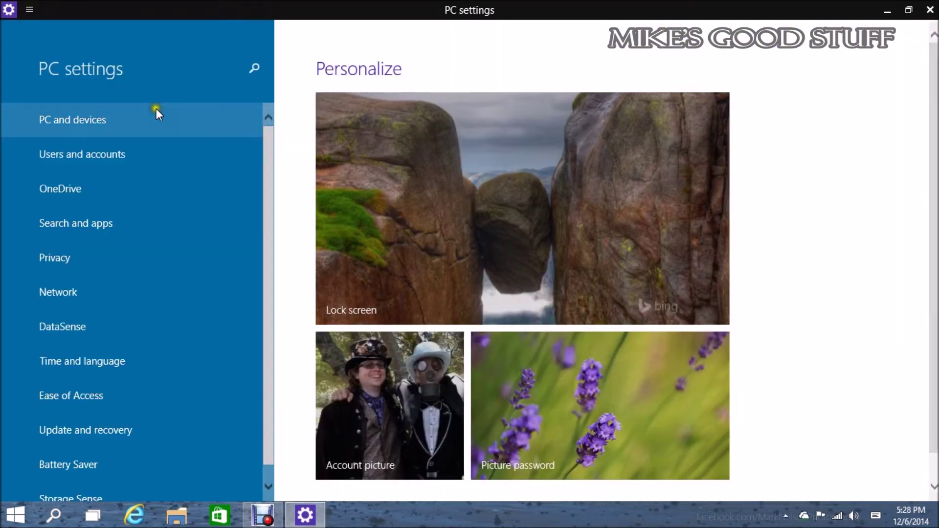
pyautogui.click(252, 66)
pyautogui.click(233, 66)
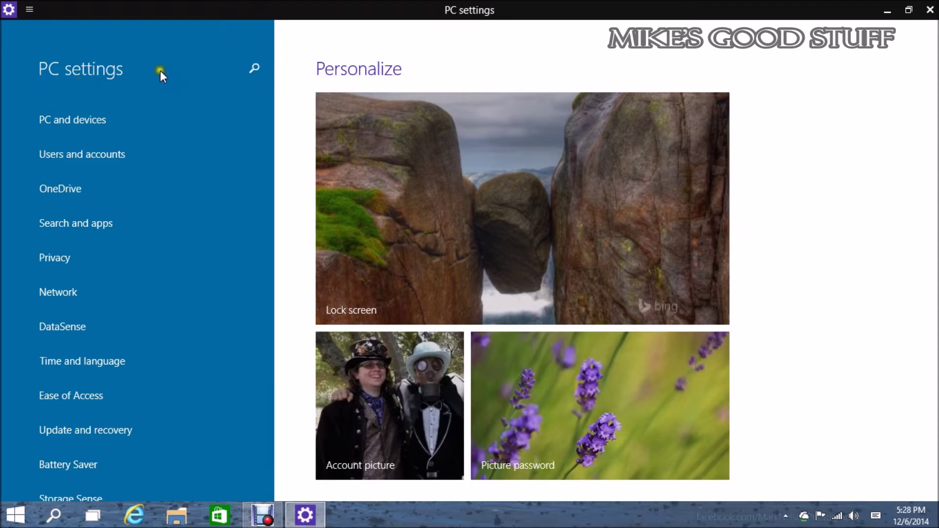
pyautogui.click(255, 68)
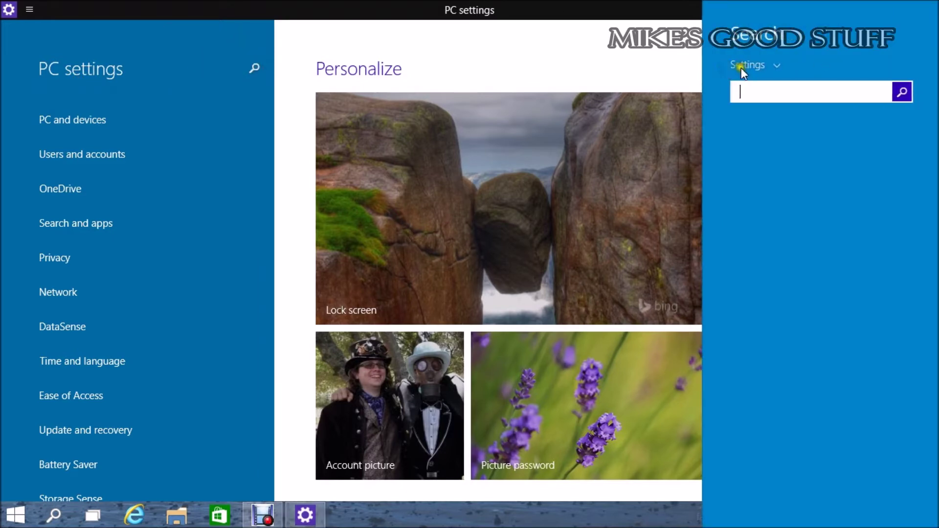
pyautogui.click(612, 53)
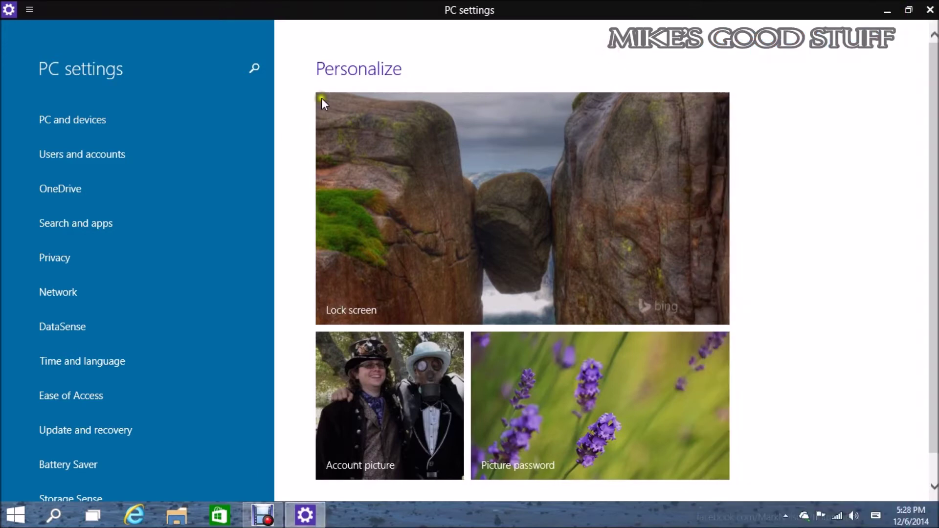
pyautogui.click(930, 10)
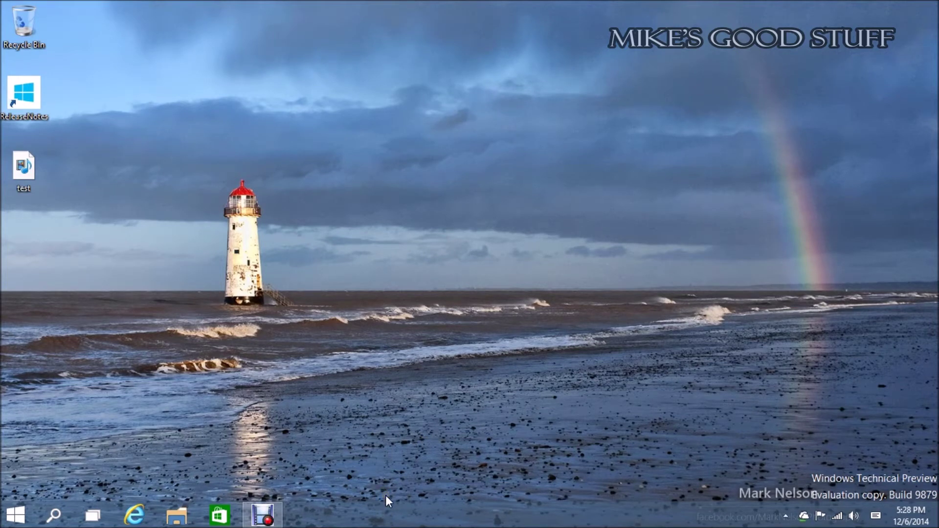
pyautogui.rightClick(385, 511)
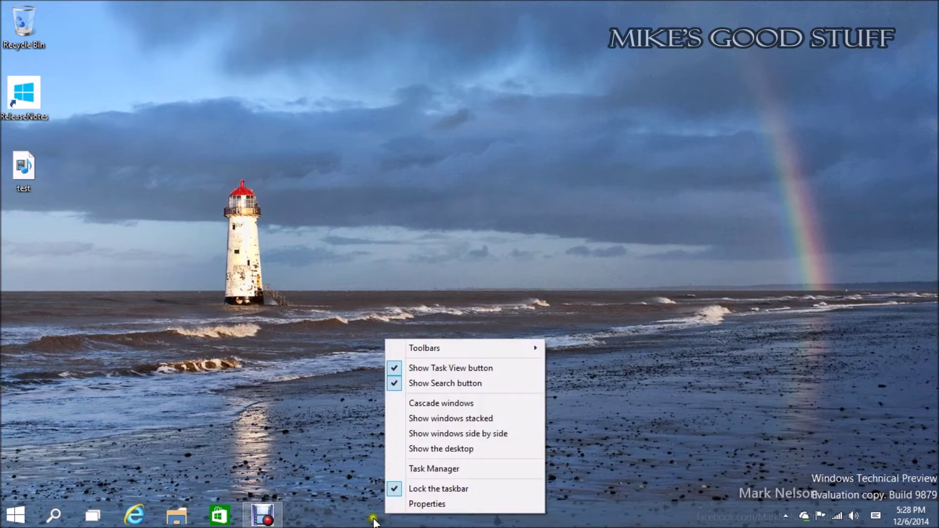
pyautogui.click(370, 135)
pyautogui.rightClick(370, 135)
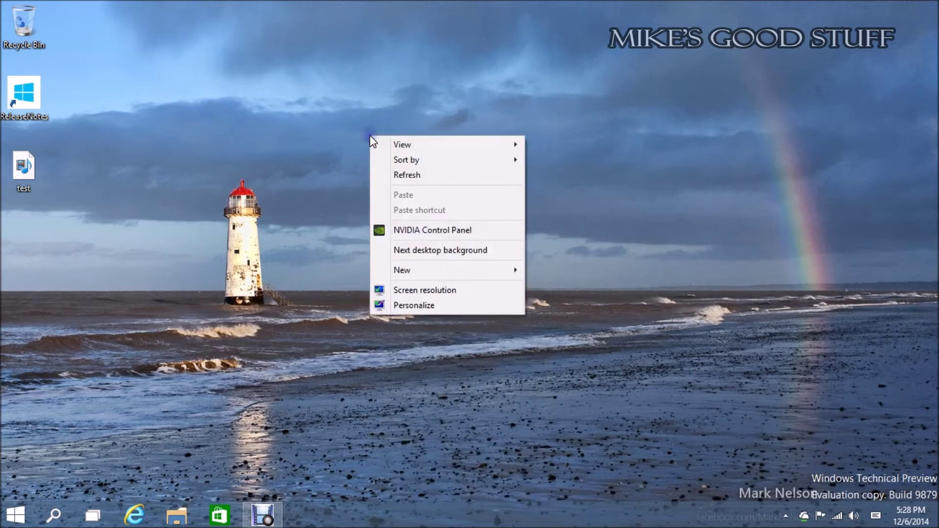
pyautogui.rightClick(442, 523)
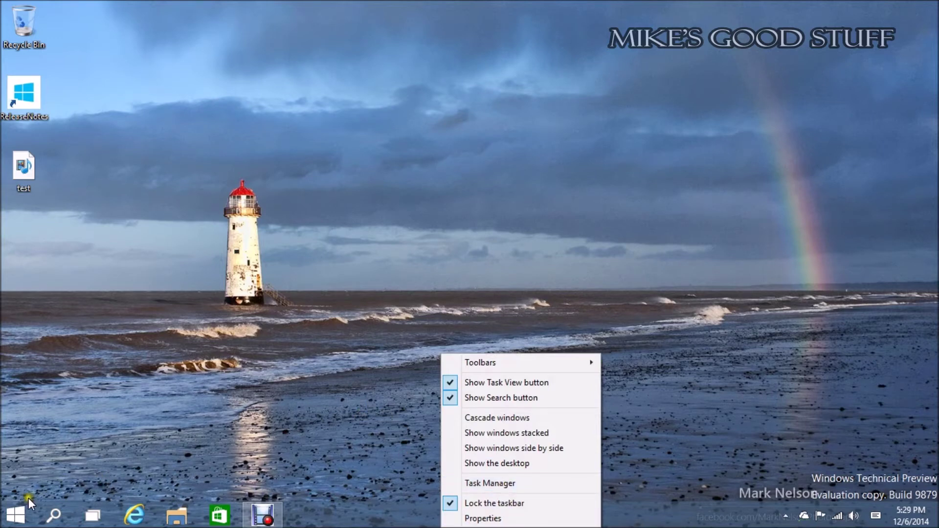
pyautogui.click(16, 522)
pyautogui.click(16, 523)
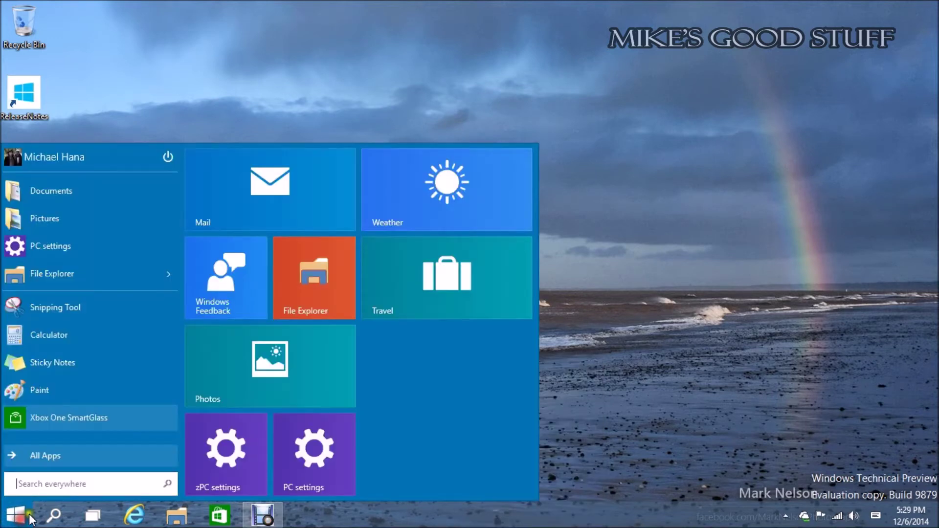
pyautogui.rightClick(66, 362)
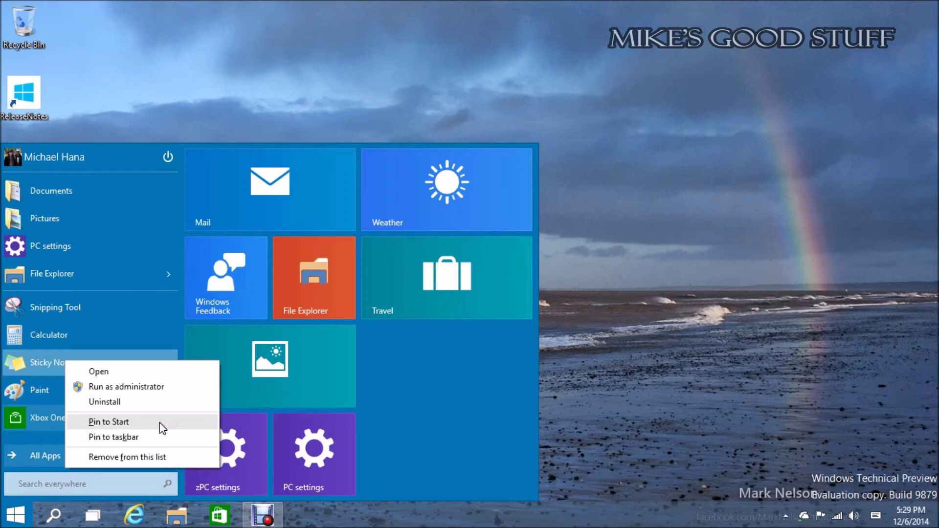
pyautogui.rightClick(601, 277)
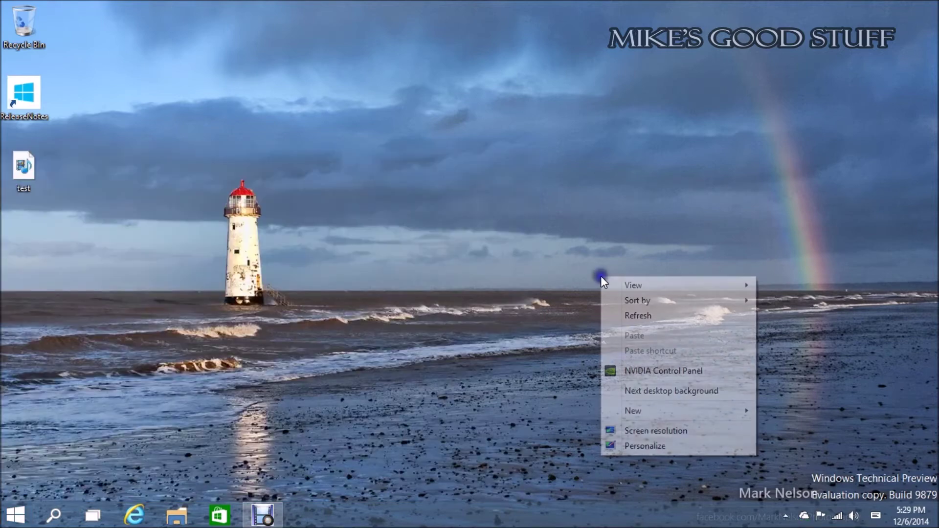
pyautogui.click(547, 272)
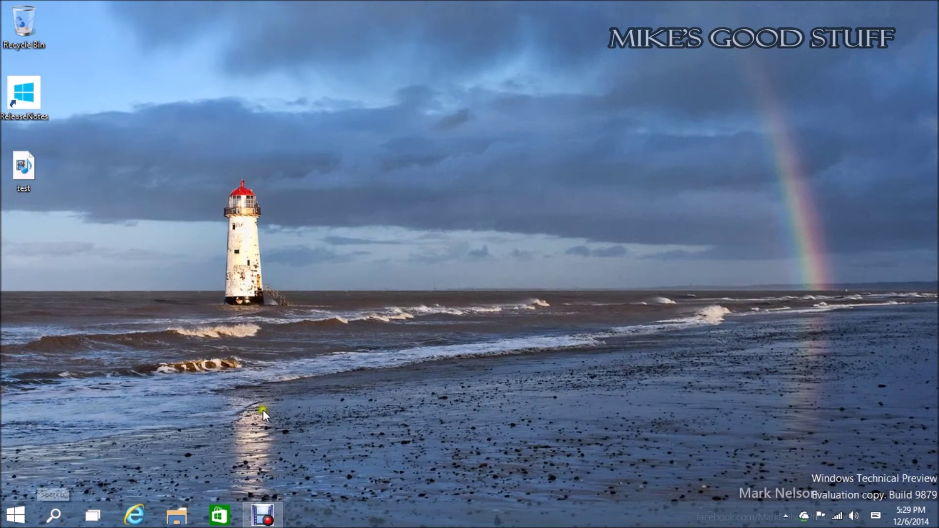
pyautogui.rightClick(416, 254)
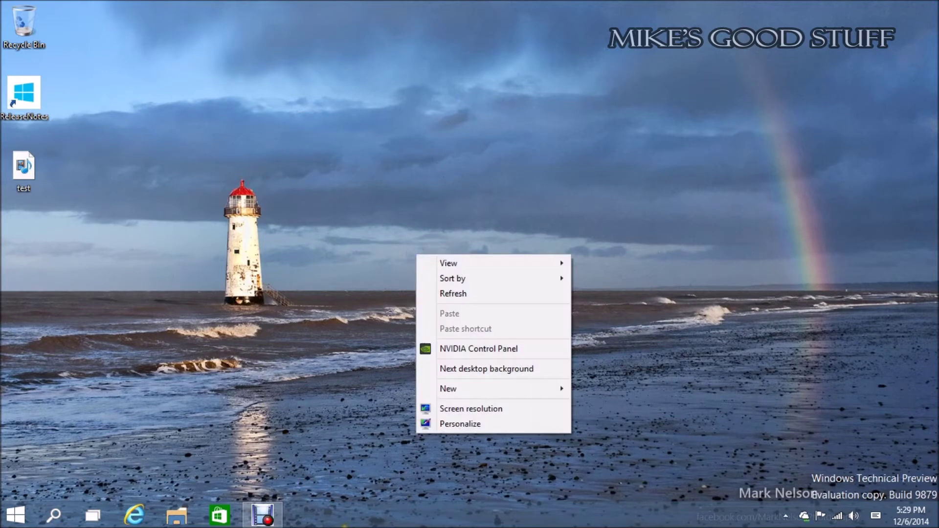
pyautogui.rightClick(345, 521)
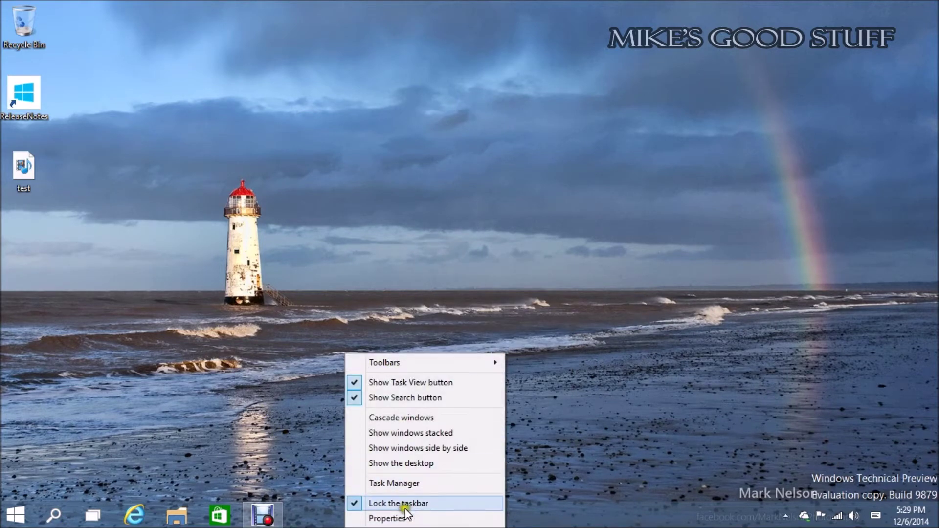
pyautogui.click(210, 415)
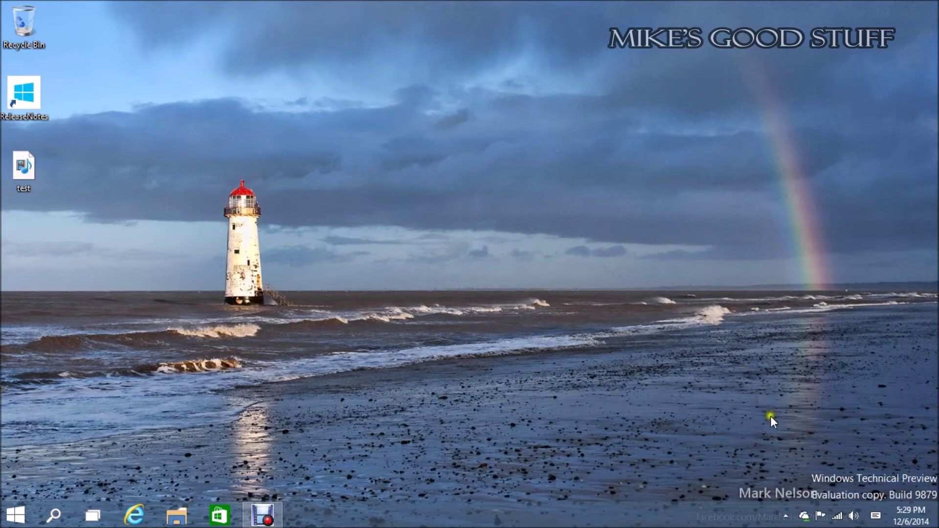
# Click through several items in the window open on the desktop.
pyautogui.moveTo(763, 416); pyautogui.dragTo(832, 484)
pyautogui.click(551, 357)
pyautogui.click(352, 322)
pyautogui.click(399, 331)
pyautogui.click(309, 335)
pyautogui.click(399, 323)
pyautogui.click(392, 305)
pyautogui.click(408, 270)
# Check OneDrive's sync status from its notification area icon.
pyautogui.click(657, 401)
pyautogui.click(760, 464)
pyautogui.click(670, 413)
pyautogui.click(707, 443)
pyautogui.moveTo(804, 516)
# Open OneDrive storage management online, then open OneDrive's Settings dialog.
pyautogui.rightClick(801, 521)
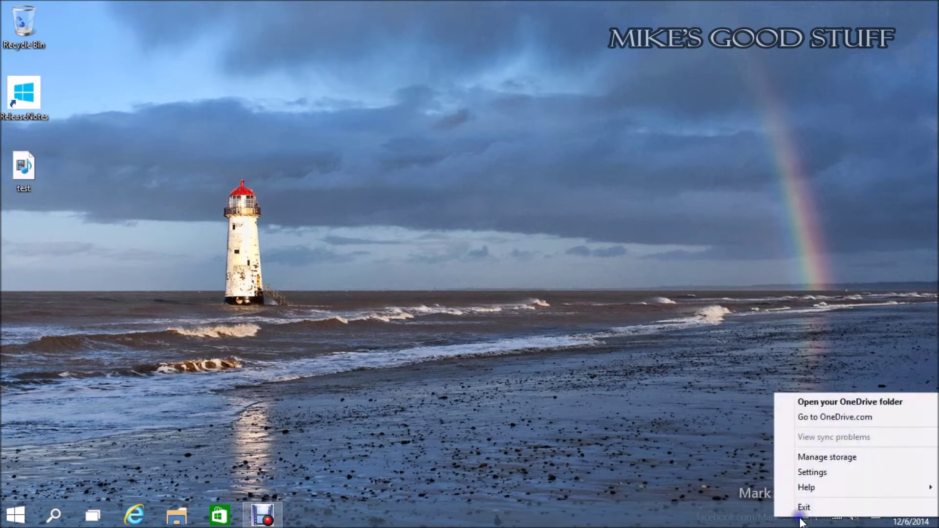
pyautogui.click(803, 461)
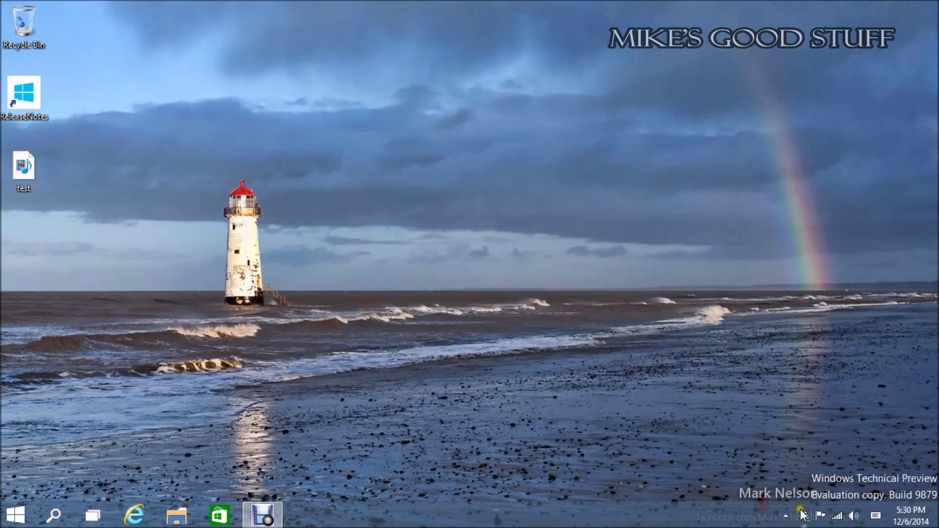
pyautogui.rightClick(804, 517)
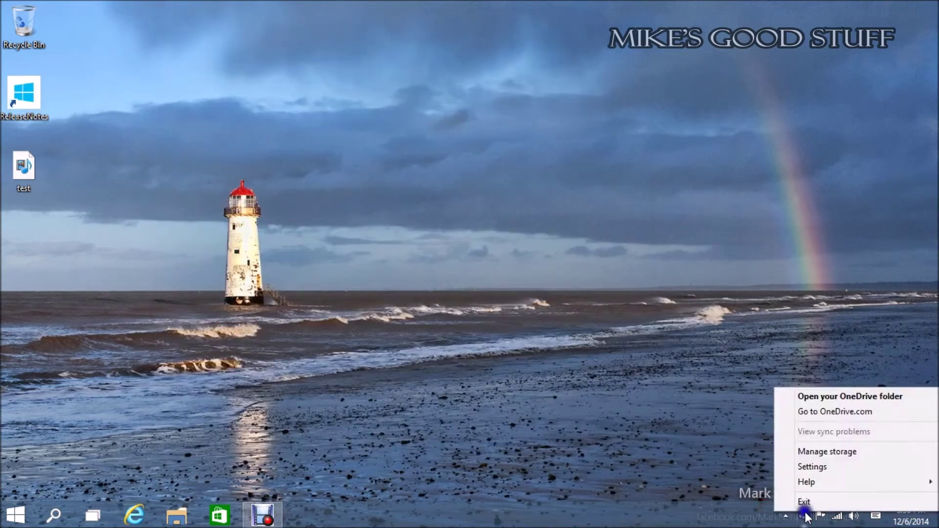
pyautogui.click(810, 467)
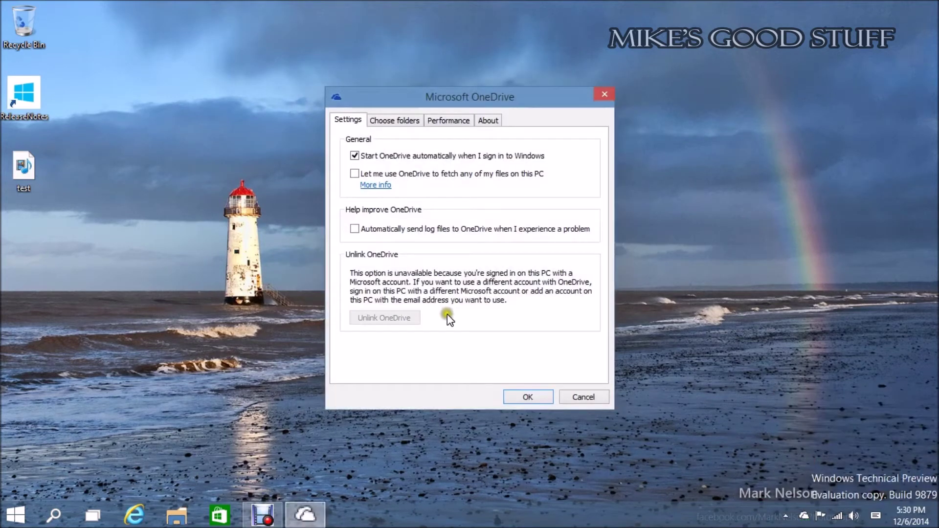
# On the Choose folders page, toggle between syncing all and specific folders, then Cancel.
pyautogui.click(377, 120)
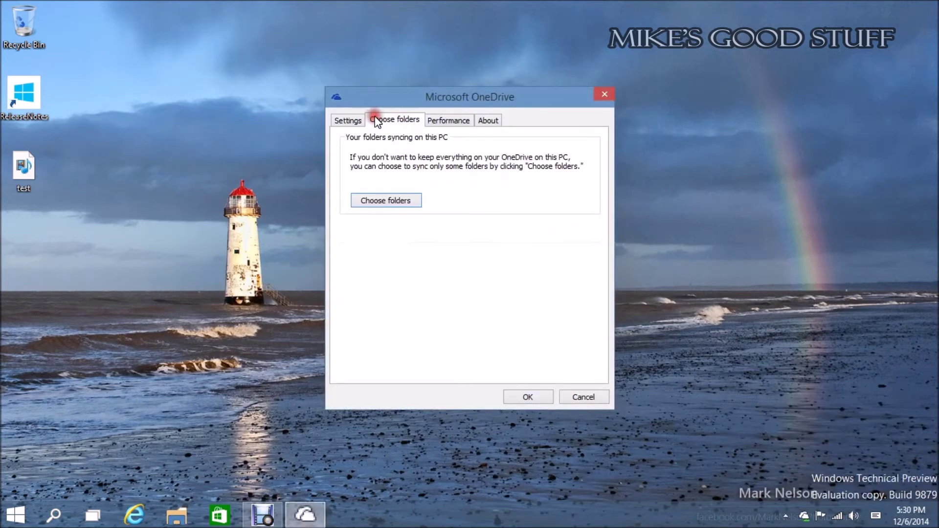
pyautogui.click(385, 201)
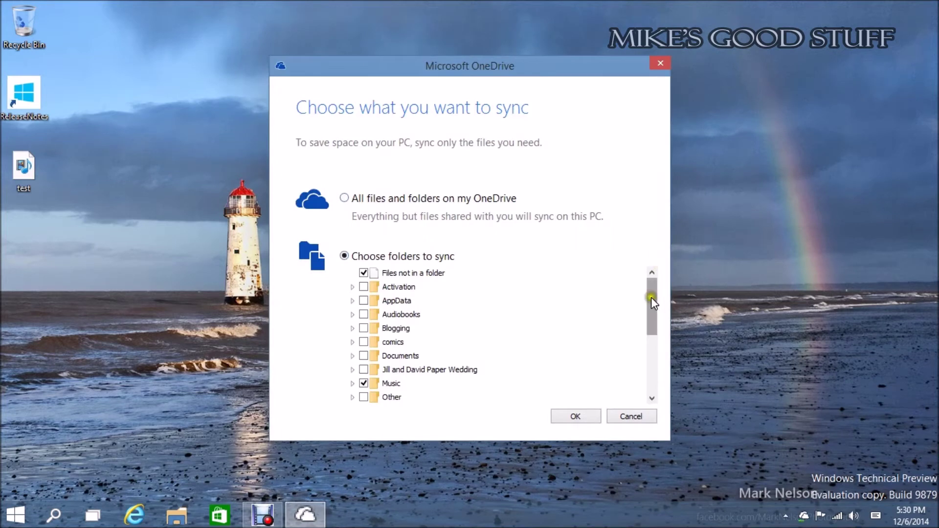
pyautogui.moveTo(650, 298); pyautogui.dragTo(645, 265)
pyautogui.click(400, 198)
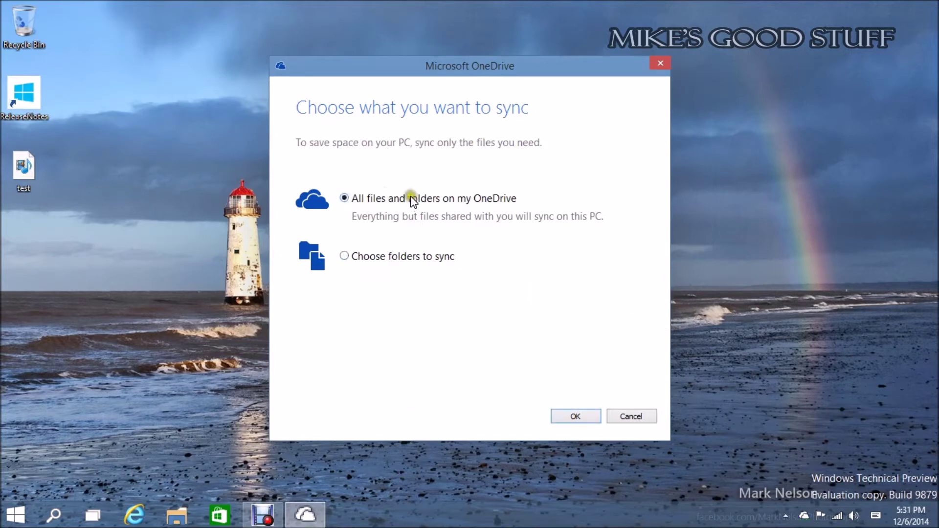
pyautogui.click(394, 255)
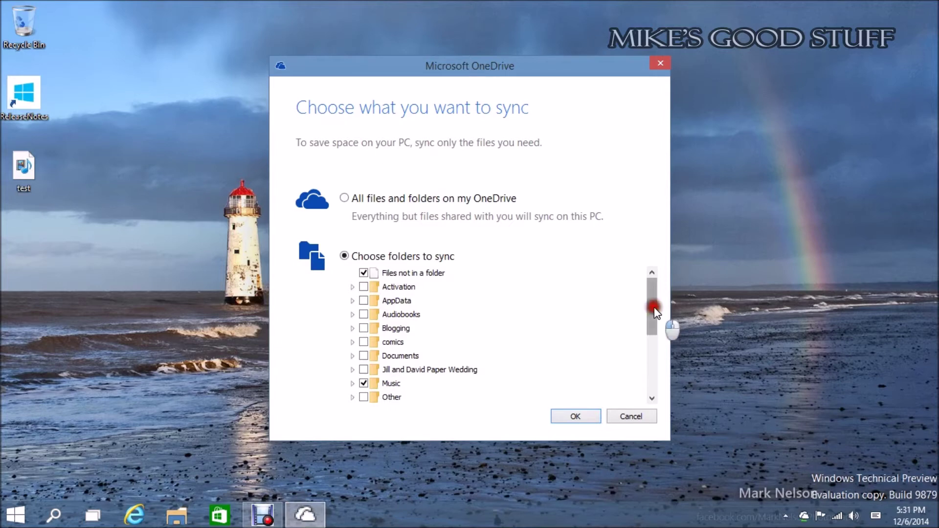
pyautogui.moveTo(653, 307); pyautogui.dragTo(656, 405)
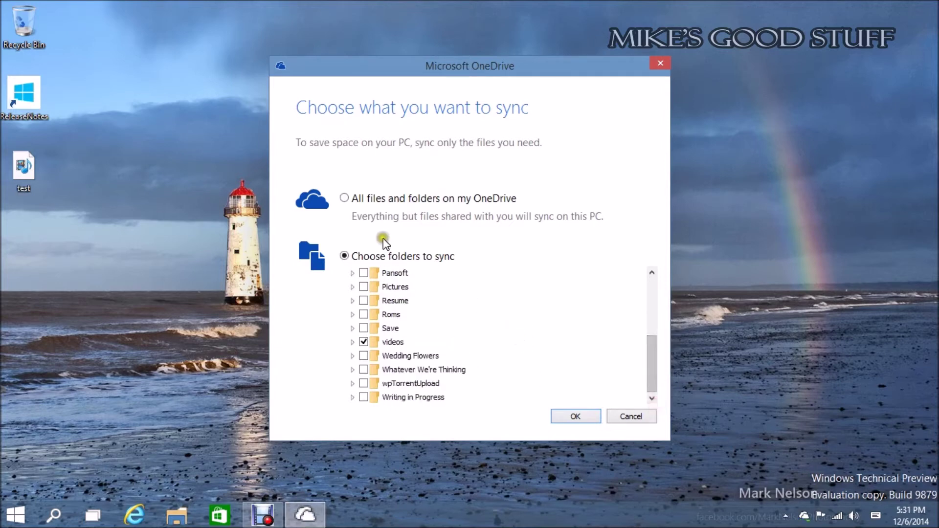
pyautogui.click(356, 199)
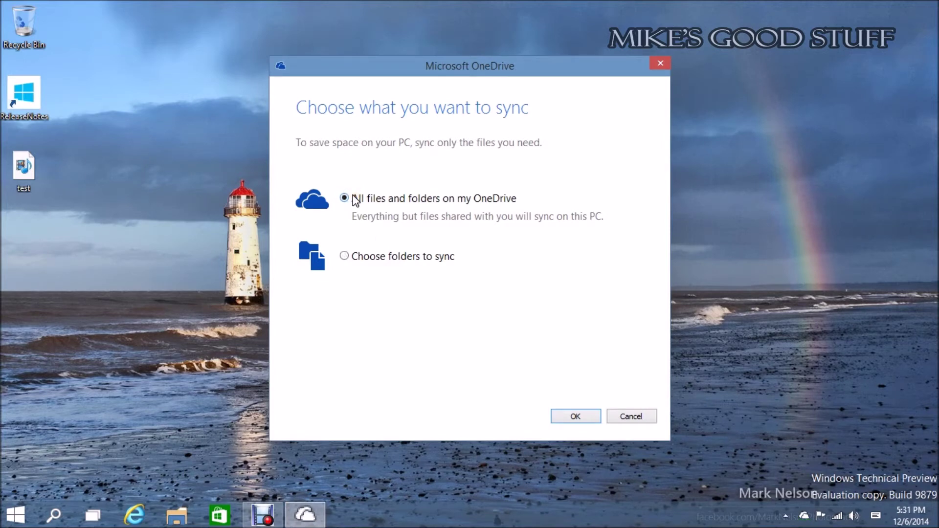
pyautogui.click(356, 198)
pyautogui.click(639, 415)
pyautogui.click(804, 517)
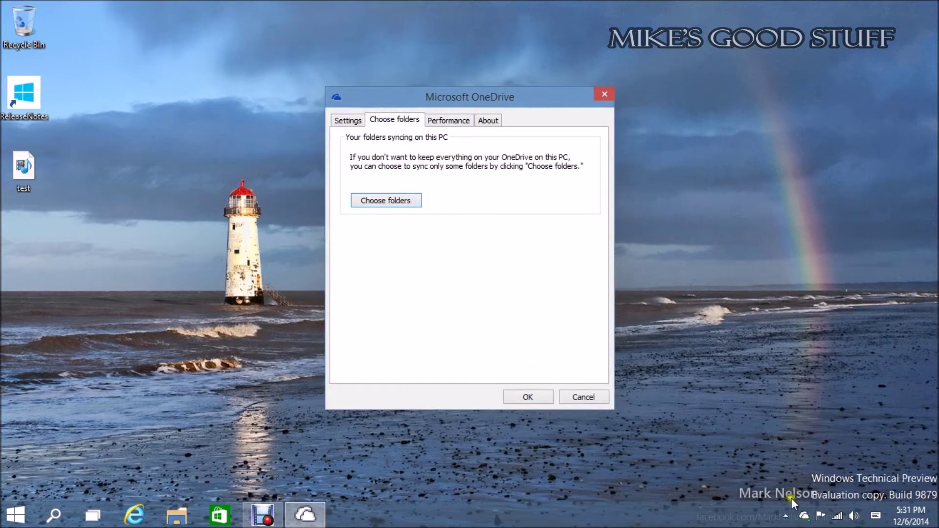
# Open the local OneDrive folder and enlarge its window to reveal the Type column.
pyautogui.rightClick(804, 517)
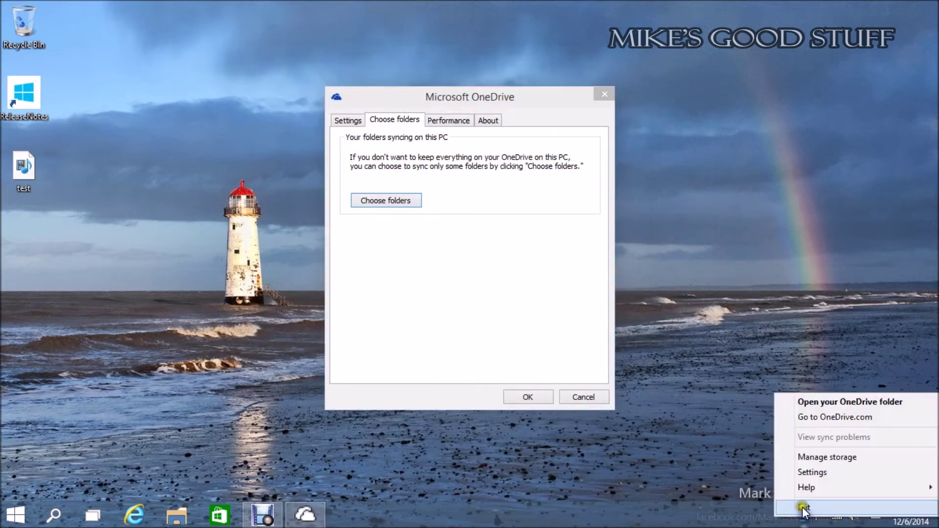
pyautogui.click(801, 404)
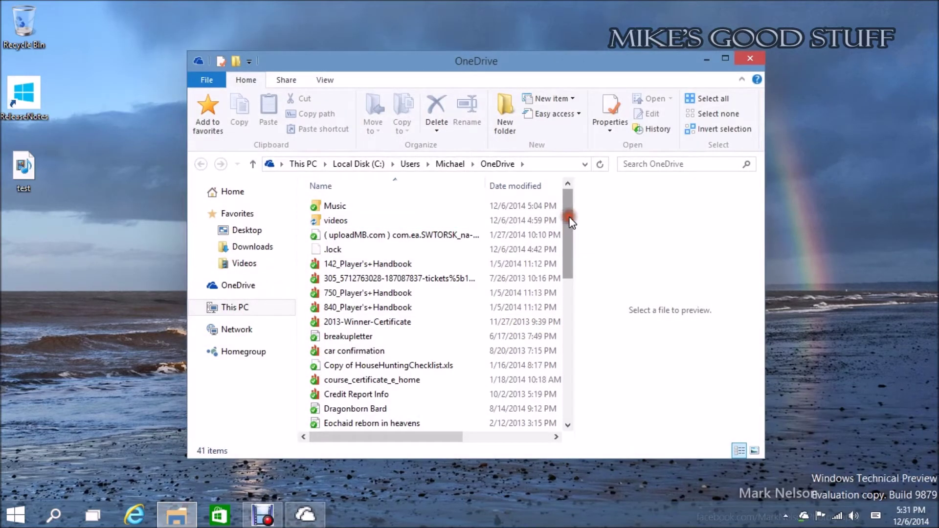
pyautogui.moveTo(568, 218)
pyautogui.mouseDown()
pyautogui.moveTo(574, 313)
pyautogui.moveTo(554, 208)
pyautogui.moveTo(568, 206)
pyautogui.mouseUp()
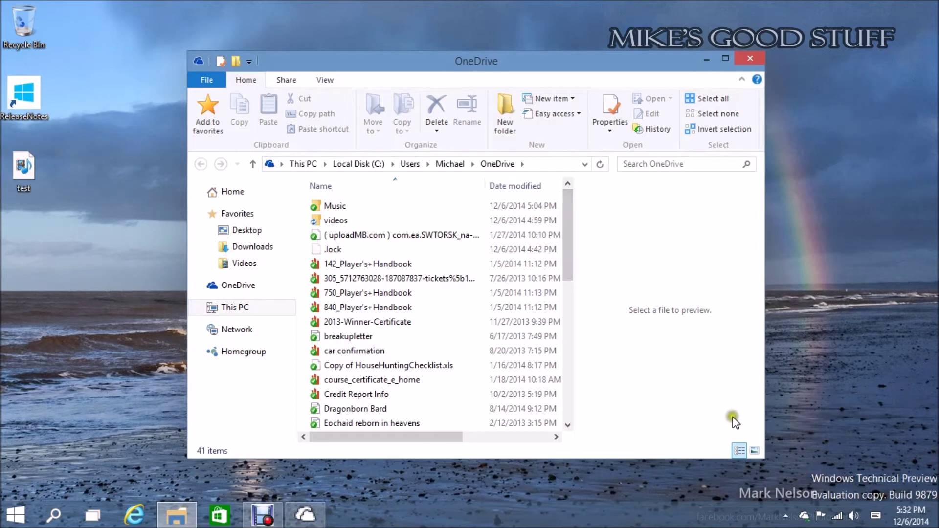
pyautogui.moveTo(766, 460); pyautogui.dragTo(795, 492)
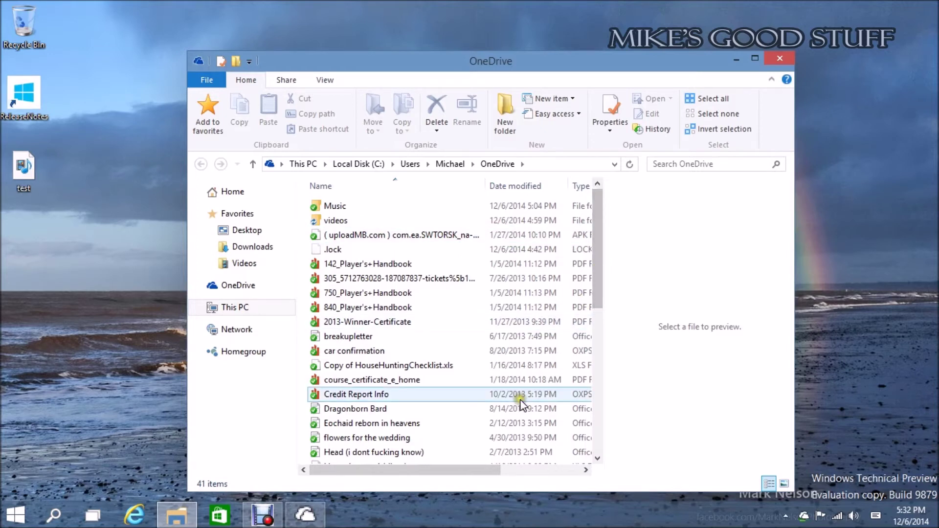
pyautogui.moveTo(485, 472); pyautogui.dragTo(459, 471)
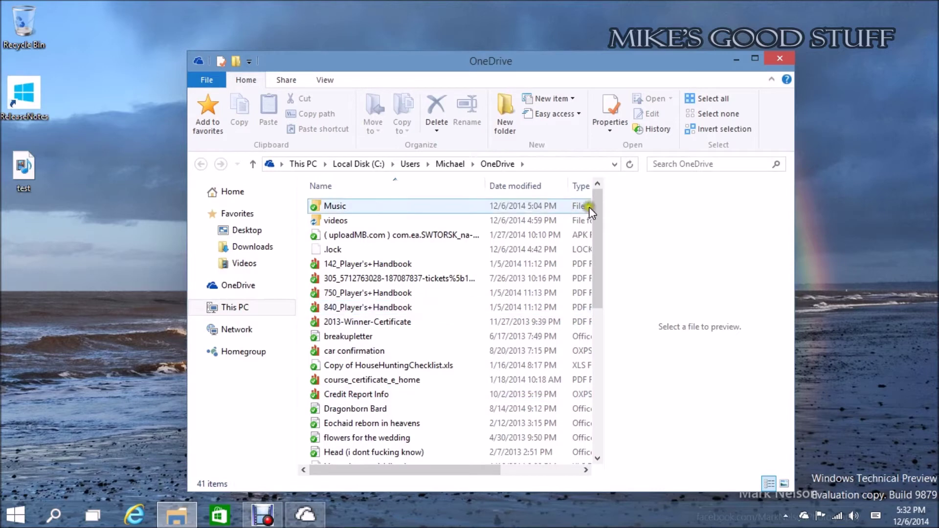
pyautogui.click(599, 220)
pyautogui.moveTo(599, 220); pyautogui.dragTo(600, 171)
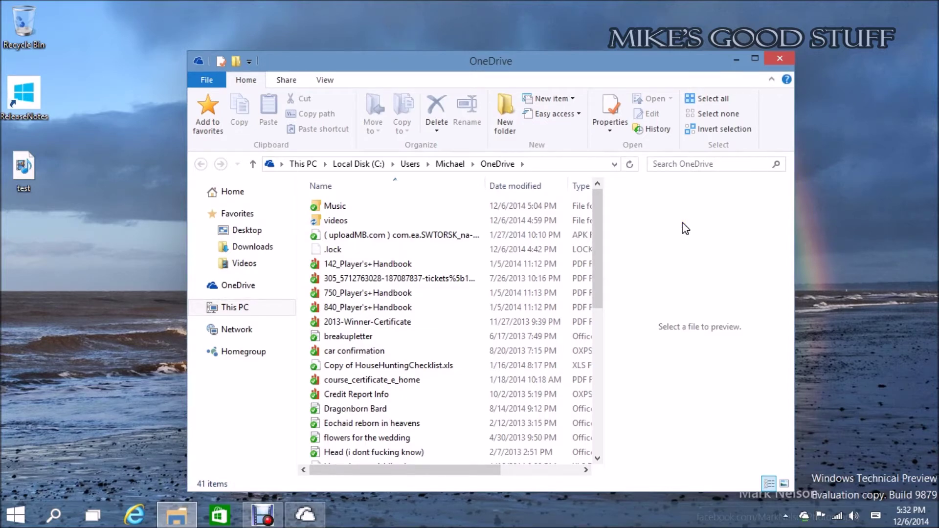
pyautogui.click(597, 219)
pyautogui.moveTo(597, 218); pyautogui.dragTo(602, 168)
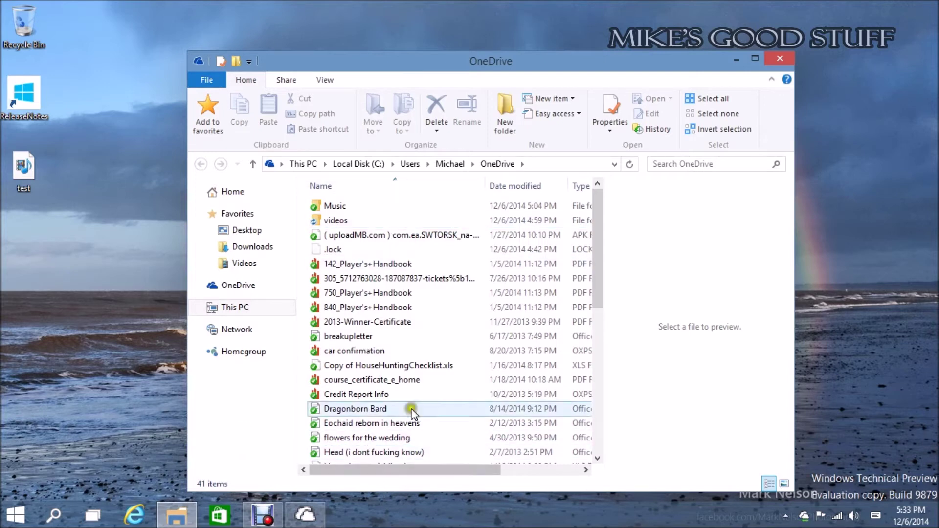
pyautogui.click(257, 414)
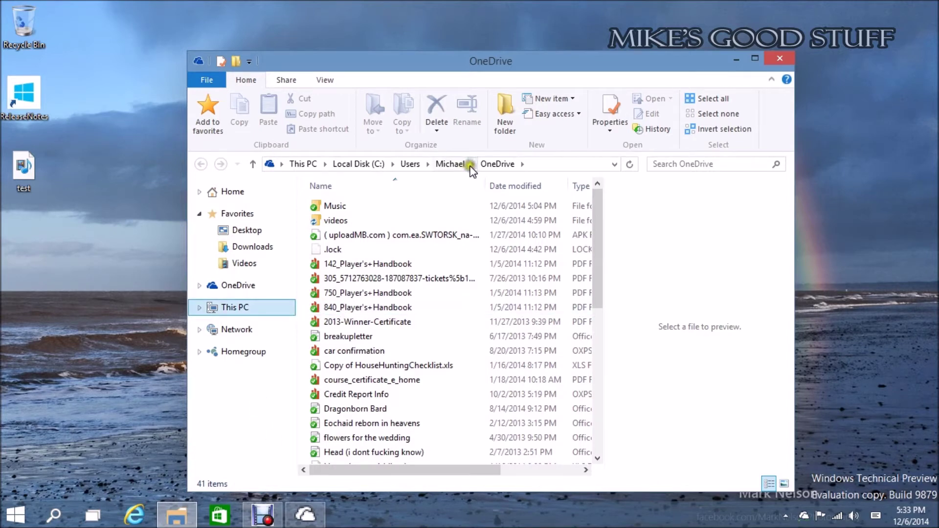
pyautogui.click(600, 222)
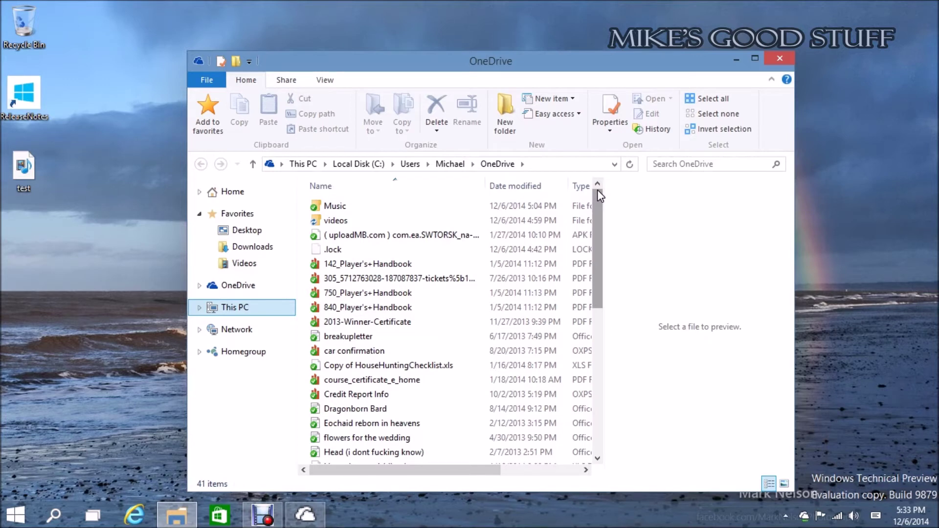
pyautogui.click(620, 299)
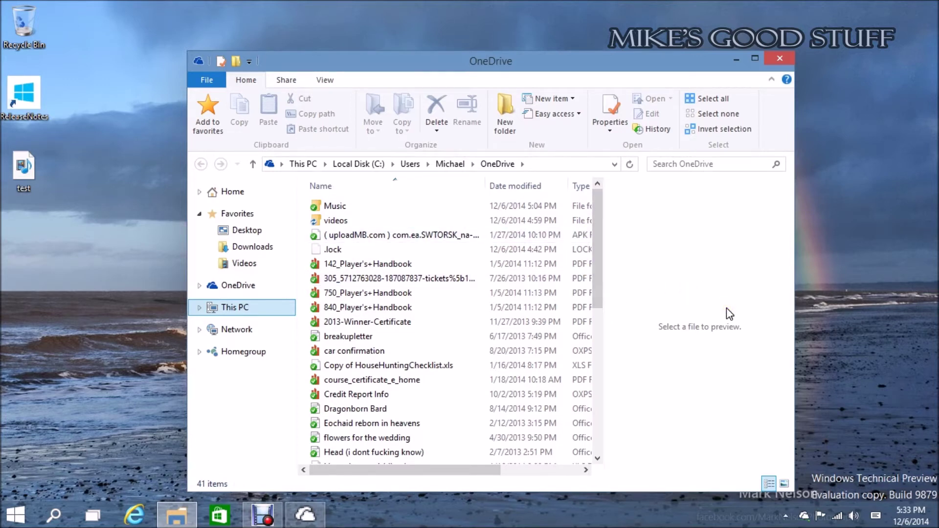
# Close the OneDrive folder window and the Microsoft OneDrive settings dialog.
pyautogui.click(778, 57)
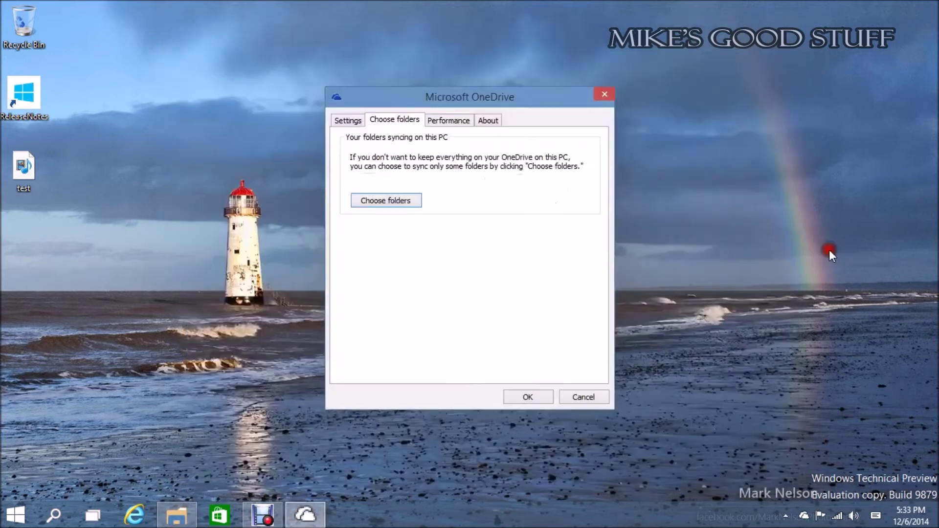
pyautogui.click(603, 95)
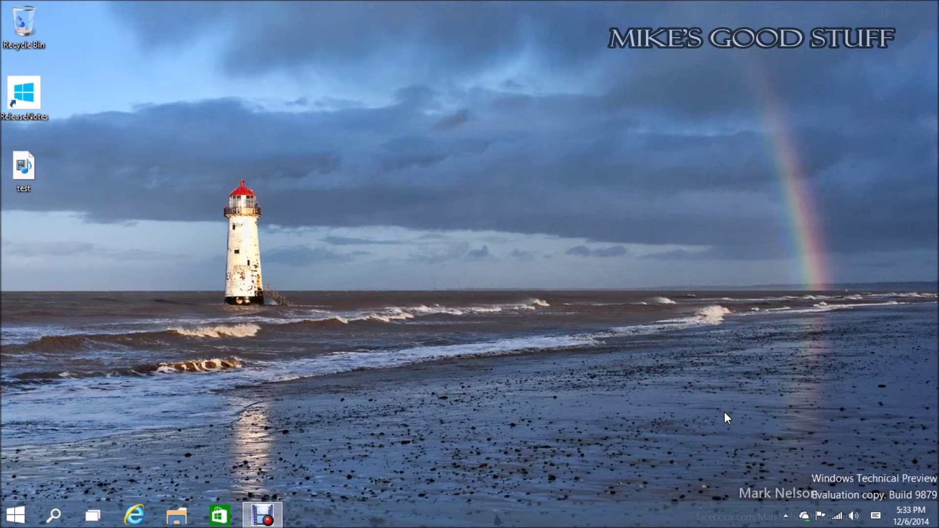
pyautogui.click(656, 368)
pyautogui.click(722, 381)
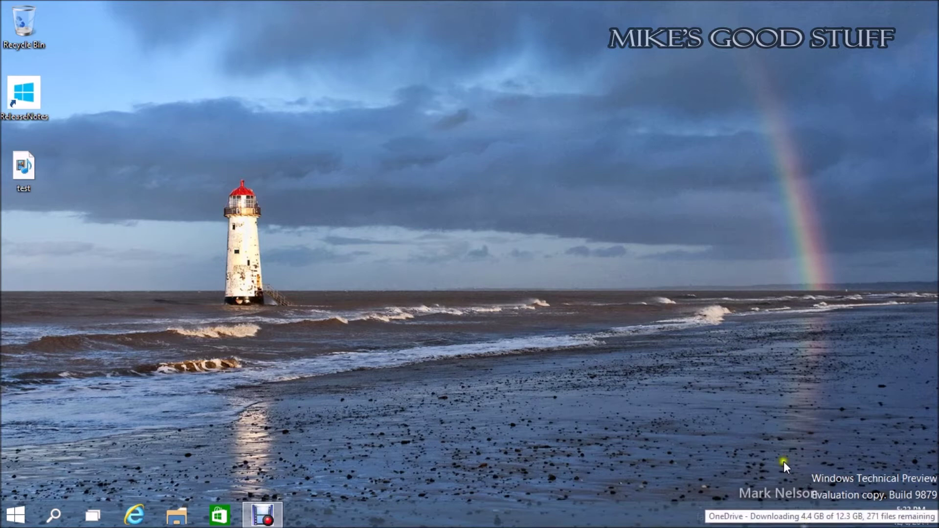
pyautogui.click(759, 255)
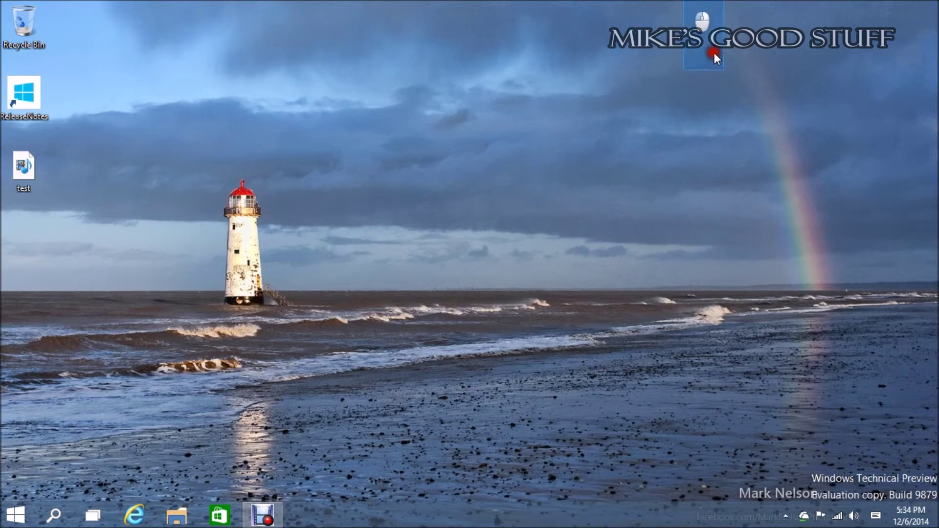
# Open the local OneDrive folder from its tray icon, showing 41 synced items.
pyautogui.moveTo(685, 109); pyautogui.dragTo(769, 165)
pyautogui.click(744, 87)
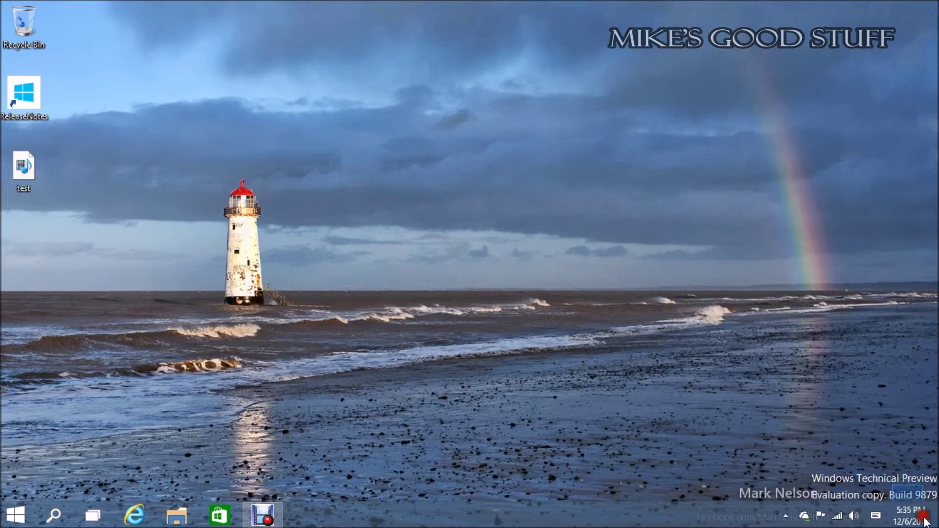
pyautogui.moveTo(802, 519)
pyautogui.click(804, 518)
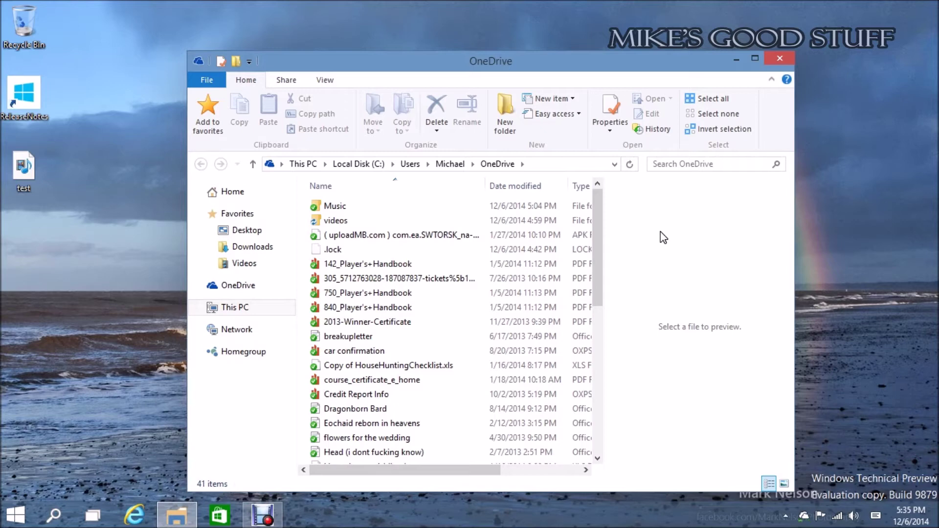
# Close the OneDrive File Explorer window to leave an empty desktop.
pyautogui.click(768, 59)
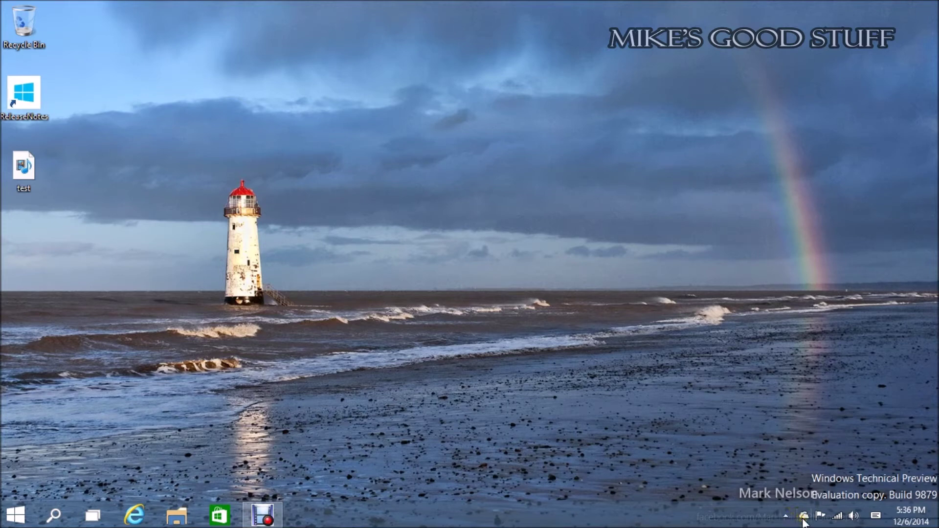
pyautogui.moveTo(804, 521)
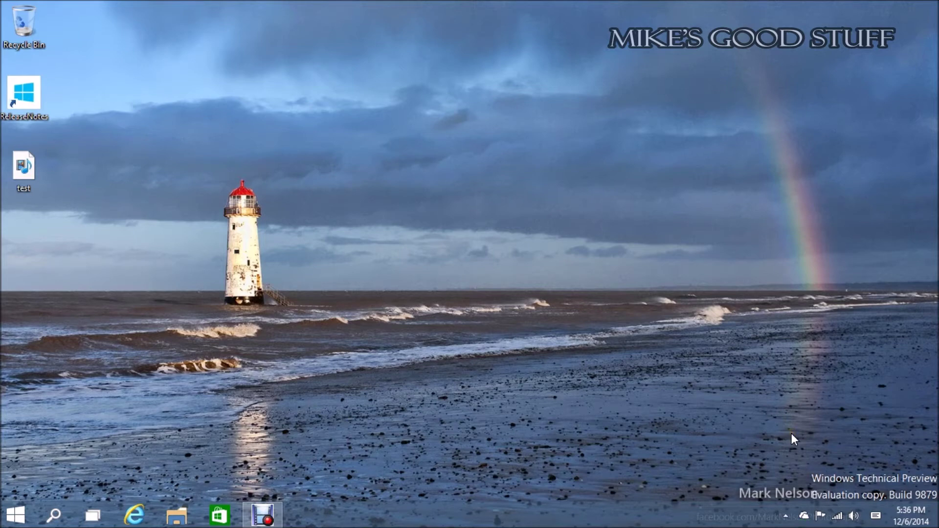
# Open the taskbar search panel showing no recent searches and a Trending now list.
pyautogui.click(765, 435)
pyautogui.click(674, 345)
pyautogui.click(601, 293)
pyautogui.click(806, 476)
pyautogui.click(677, 340)
pyautogui.click(54, 518)
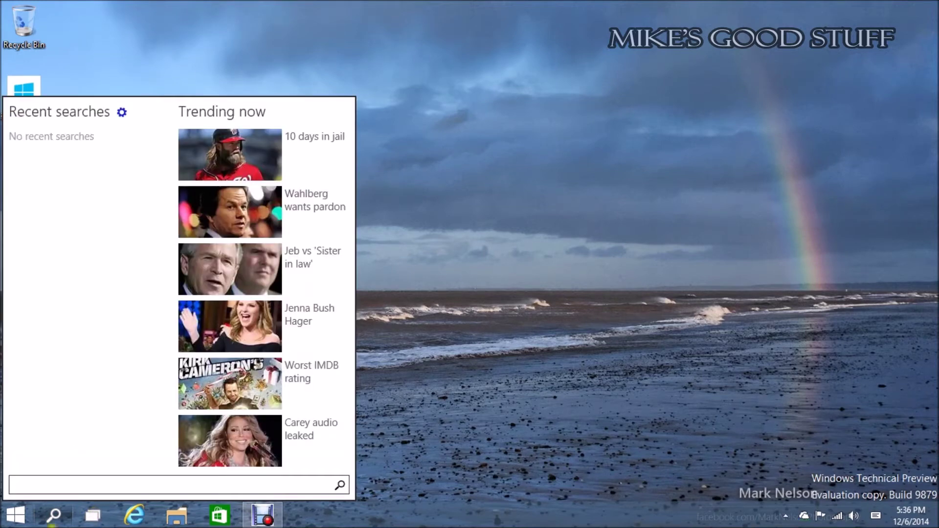
# Close the search panel and briefly enter and leave Task View.
pyautogui.click(54, 521)
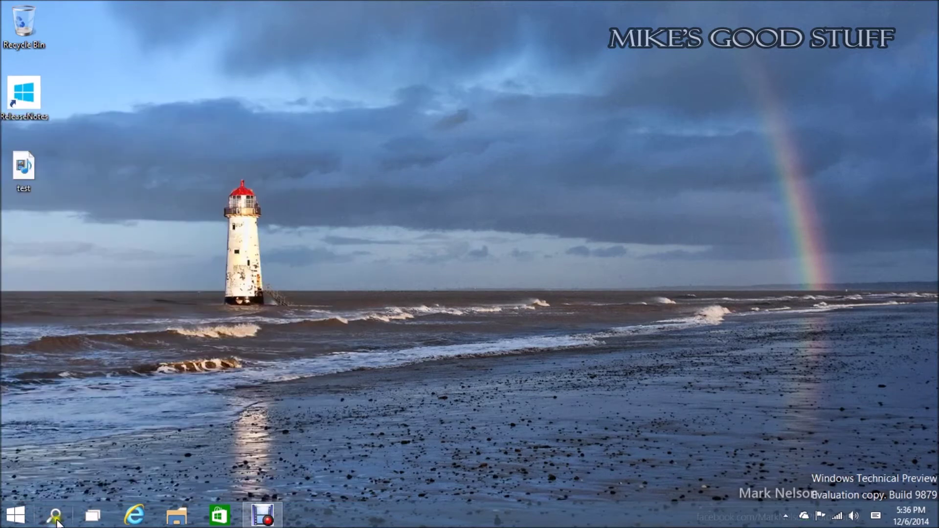
pyautogui.click(86, 521)
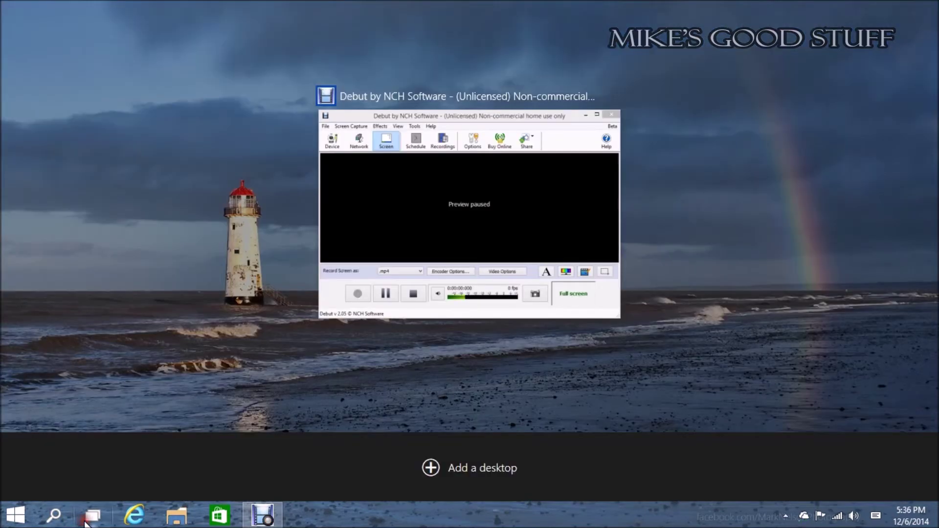
pyautogui.click(86, 522)
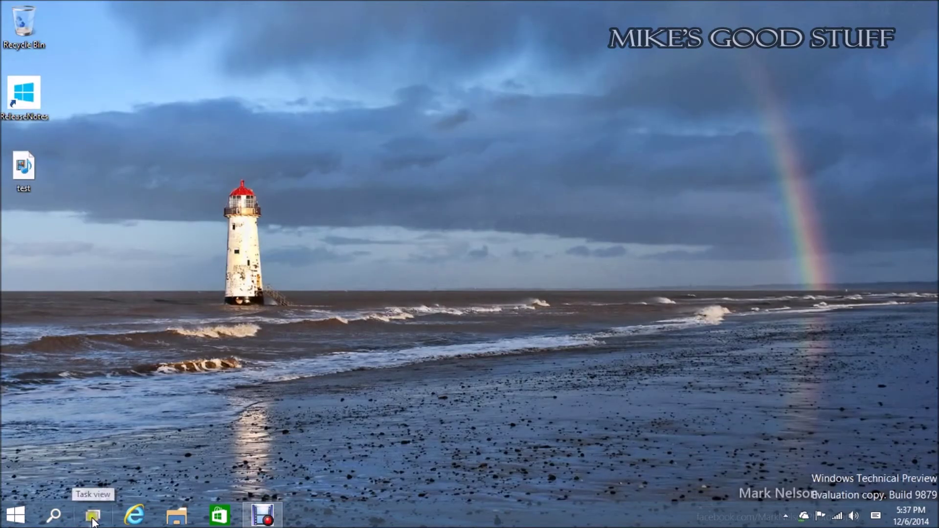
# Uncheck Show Search button in the taskbar menu, leaving only Task View.
pyautogui.rightClick(96, 521)
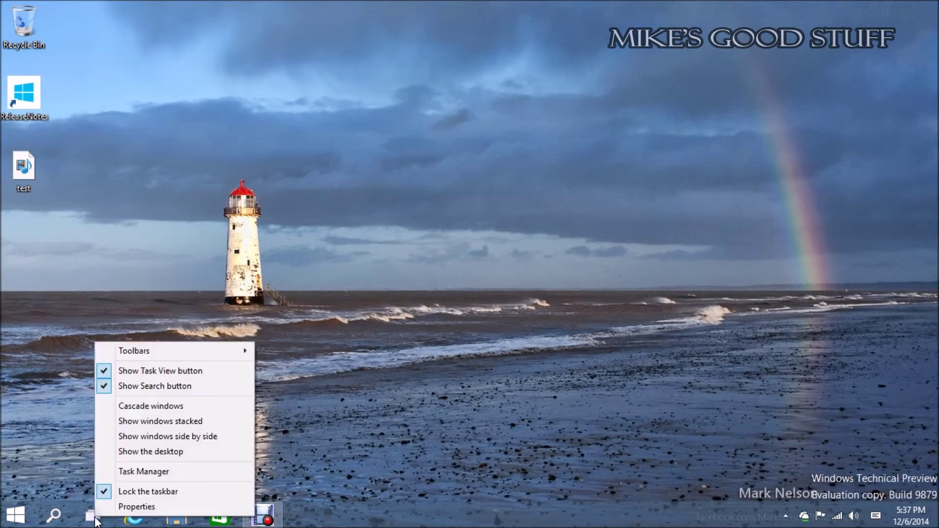
pyautogui.click(81, 452)
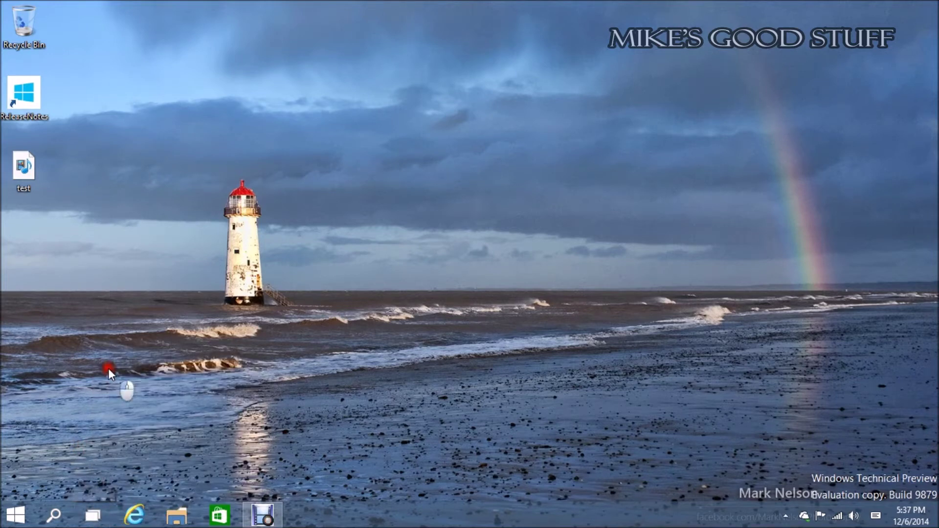
pyautogui.rightClick(123, 518)
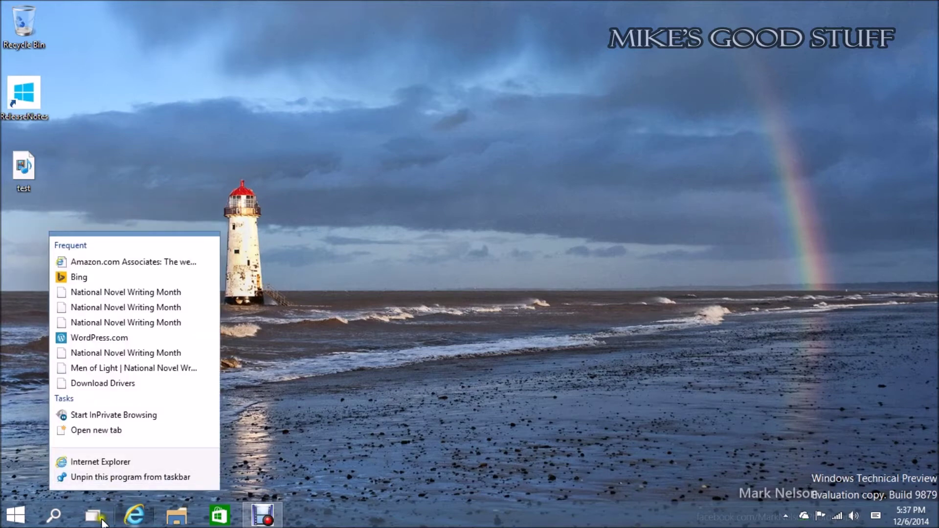
pyautogui.rightClick(93, 519)
pyautogui.rightClick(93, 521)
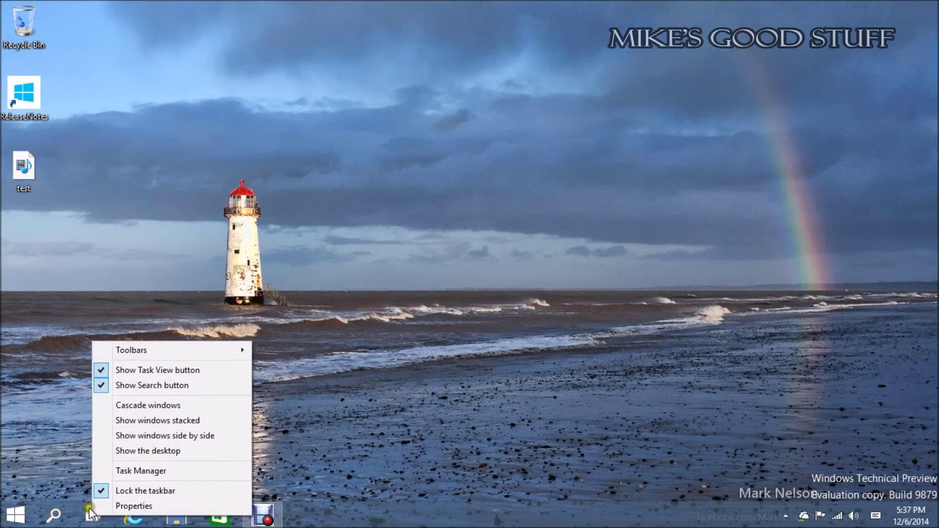
pyautogui.click(145, 386)
# Put the Search button back on the taskbar and open the search panel over the desktop.
pyautogui.rightClick(299, 512)
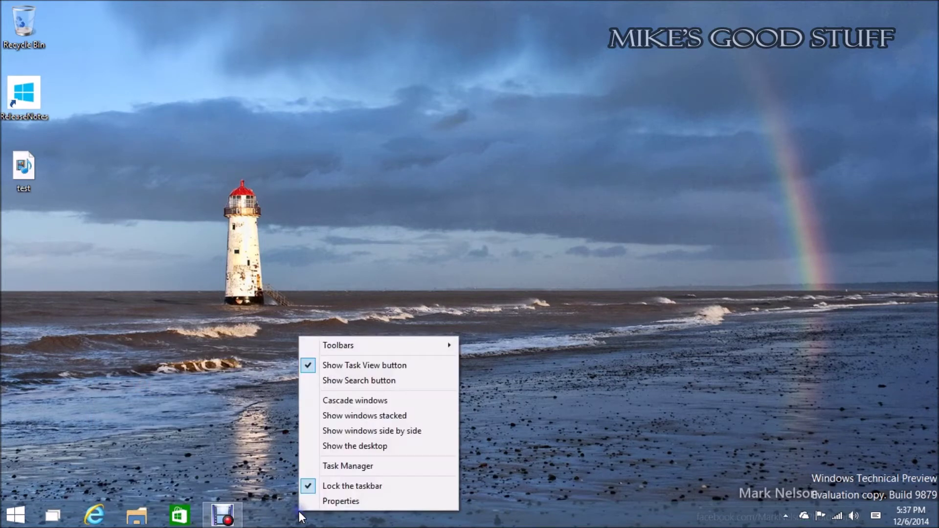
pyautogui.click(333, 381)
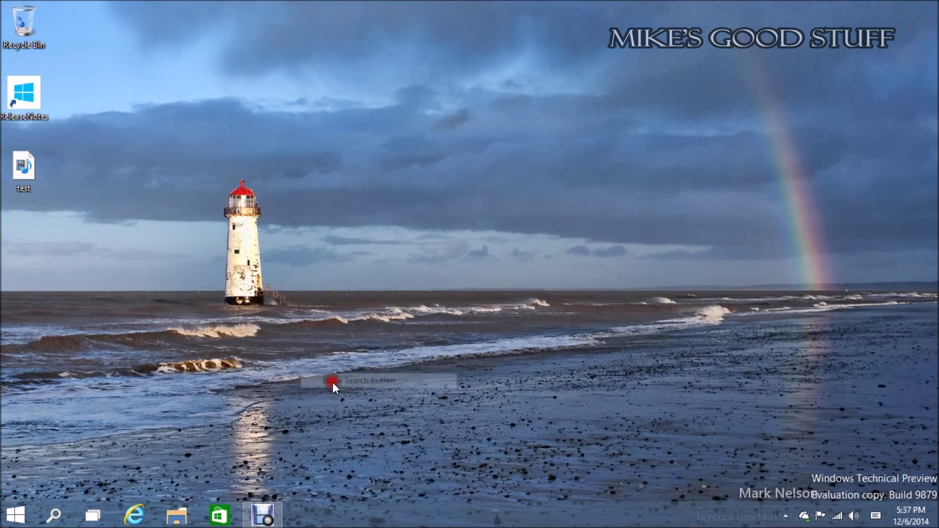
pyautogui.click(55, 516)
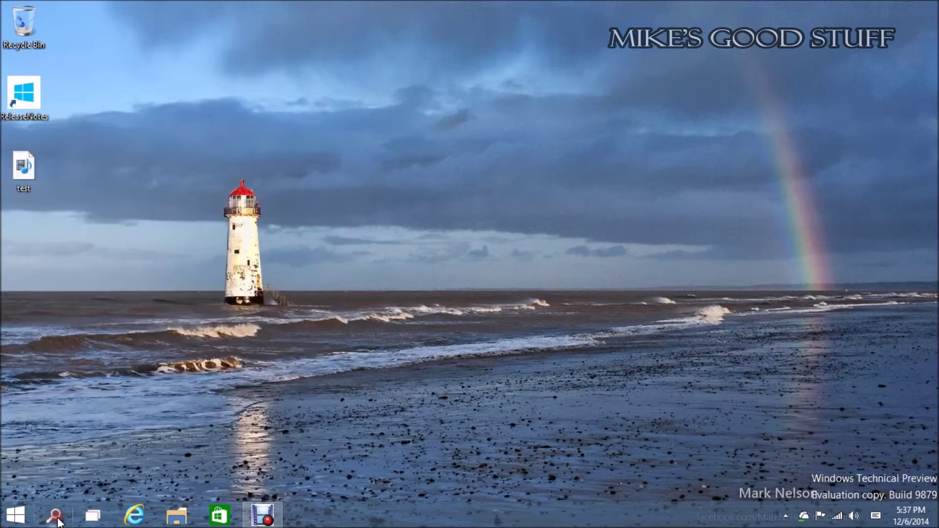
pyautogui.press('super')
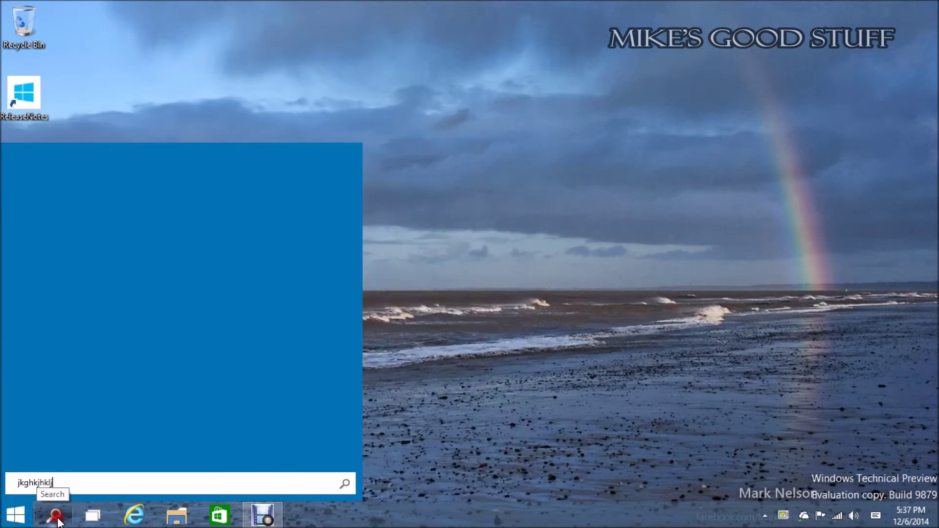
pyautogui.click(56, 518)
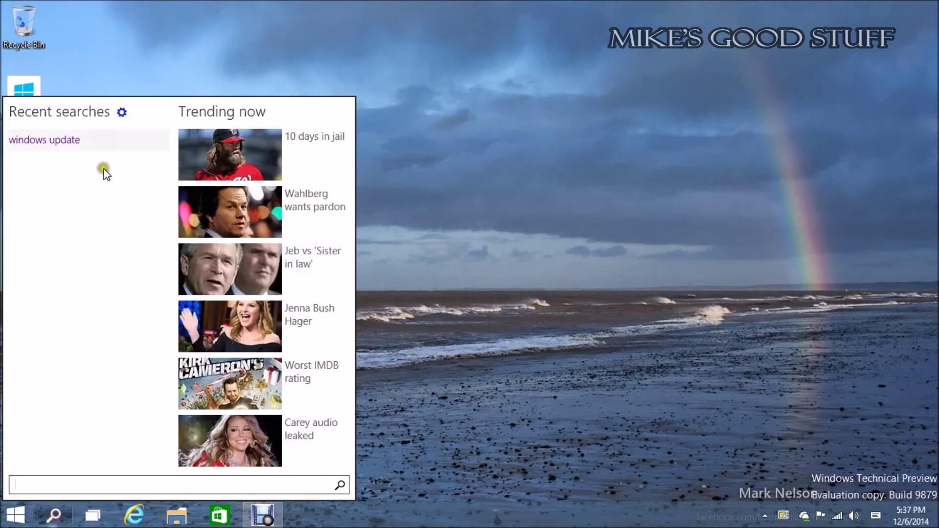
pyautogui.click(51, 515)
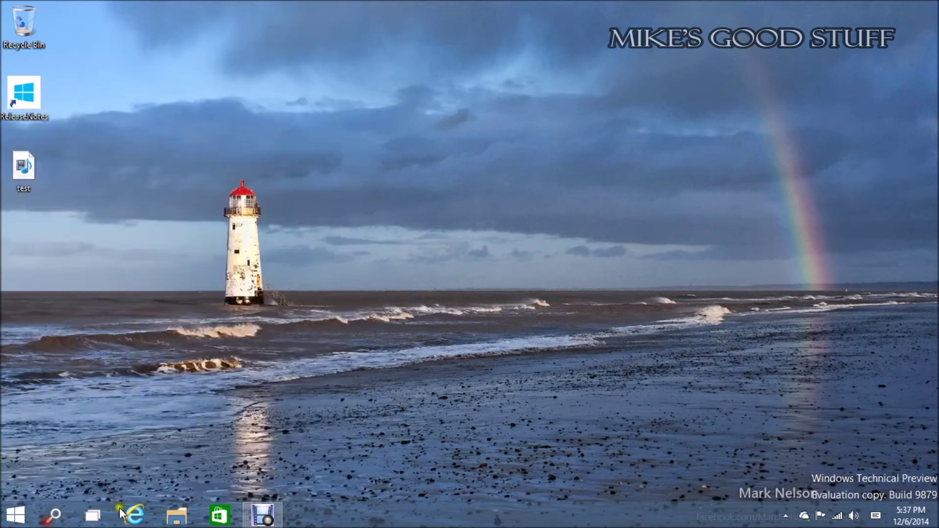
pyautogui.click(52, 517)
# Show the taskbar context menu with its Search, Task View button and Task Manager options.
pyautogui.rightClick(293, 522)
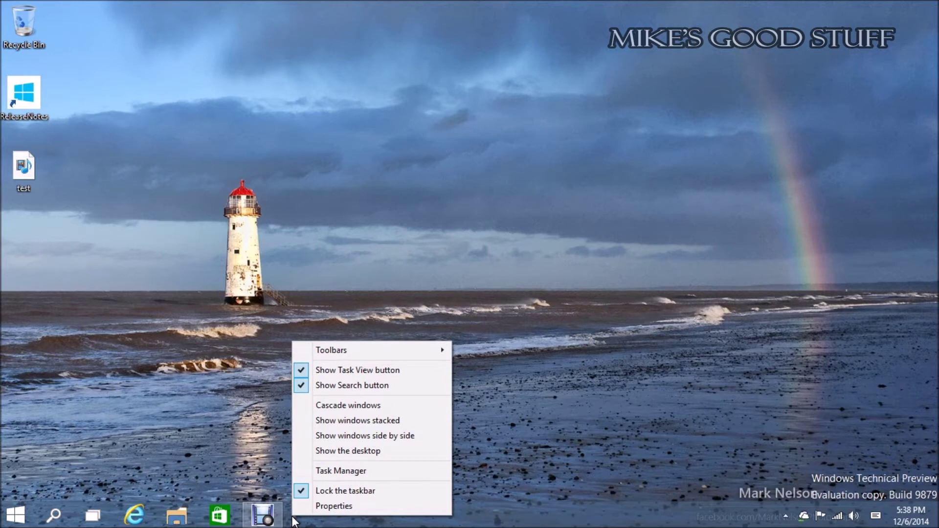
# Check the notifications panel twice, finding no new notifications, then launch Internet Explorer.
pyautogui.click(168, 383)
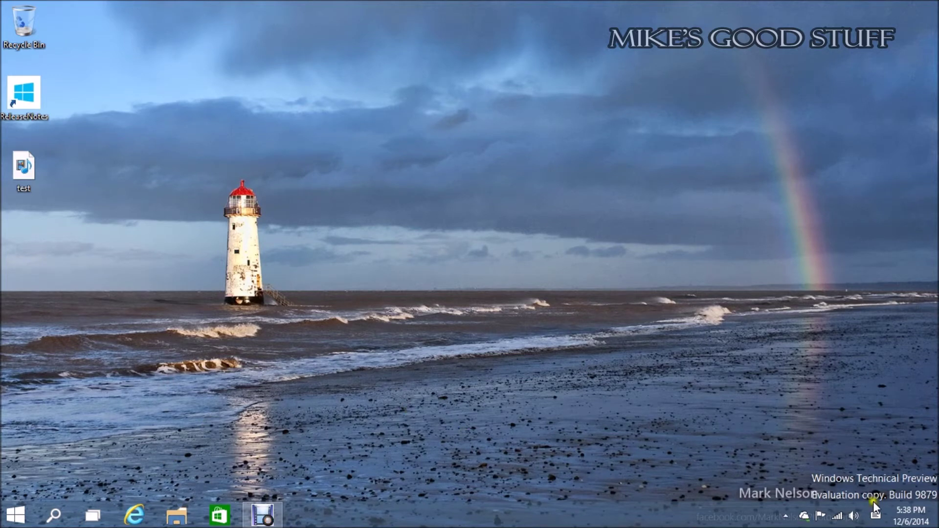
pyautogui.click(876, 519)
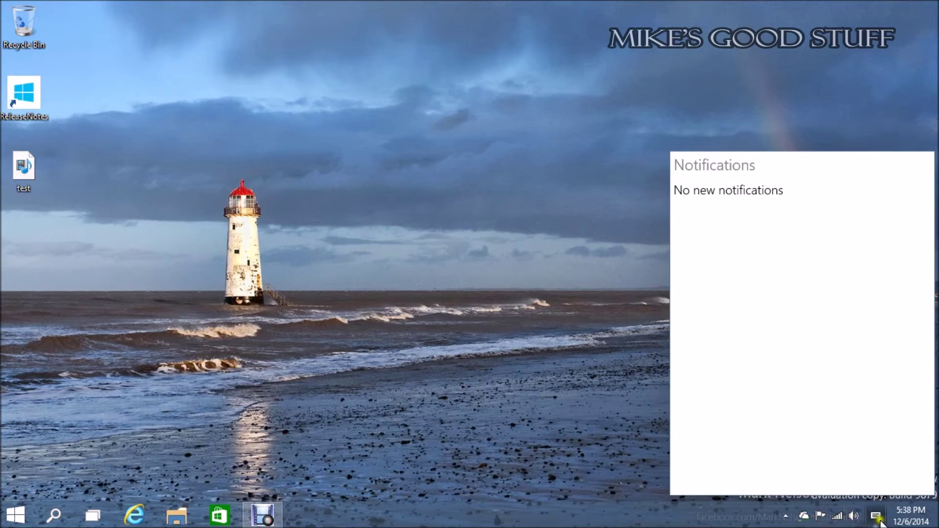
pyautogui.click(766, 519)
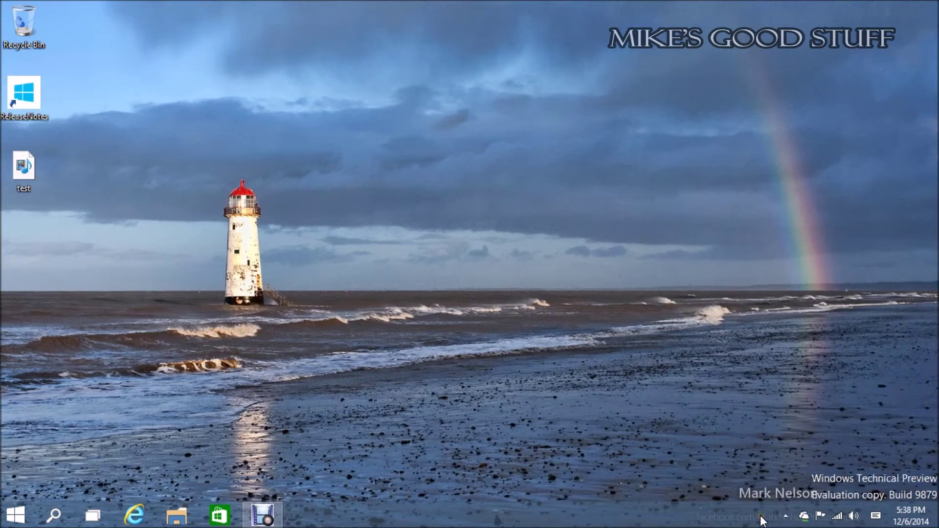
pyautogui.click(878, 516)
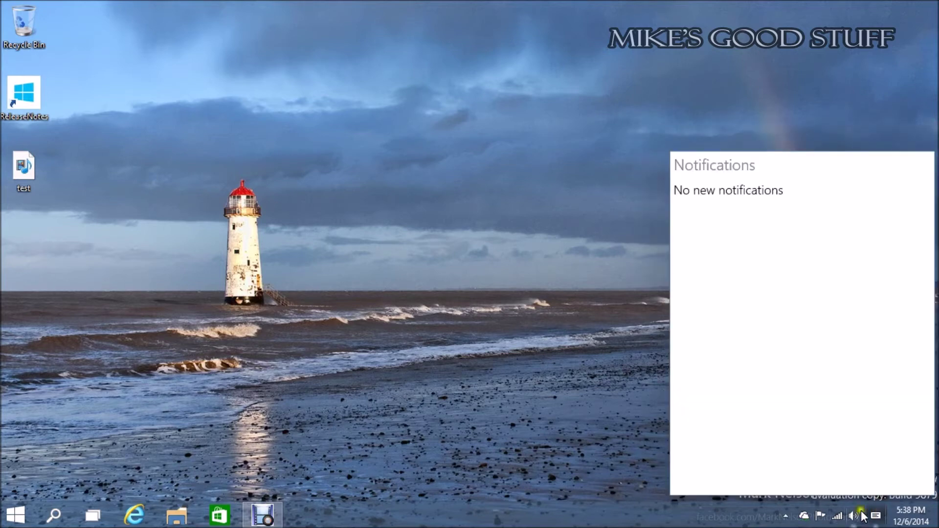
pyautogui.click(730, 523)
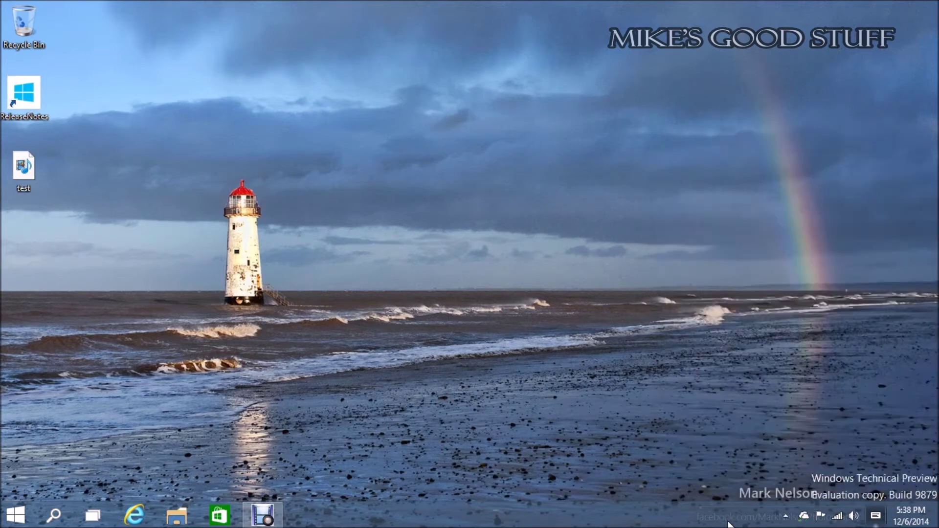
pyautogui.click(136, 521)
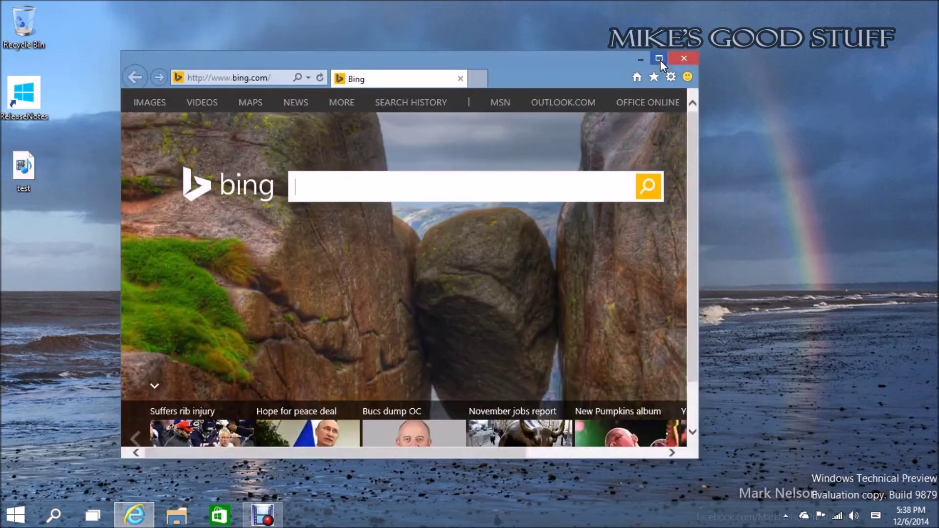
pyautogui.click(661, 60)
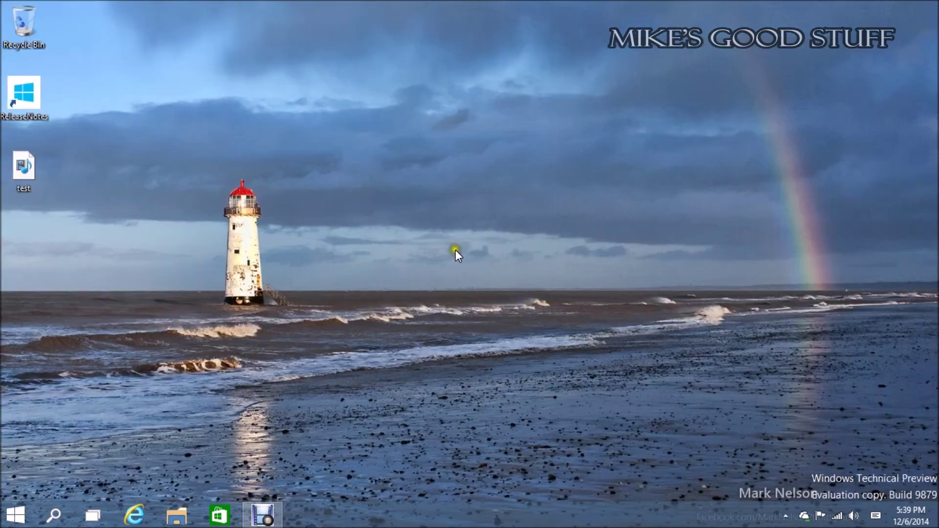
pyautogui.click(465, 285)
pyautogui.click(315, 454)
pyautogui.click(181, 389)
# Open File Explorer at Home, minimize and restore it, then open the search panel.
pyautogui.click(177, 526)
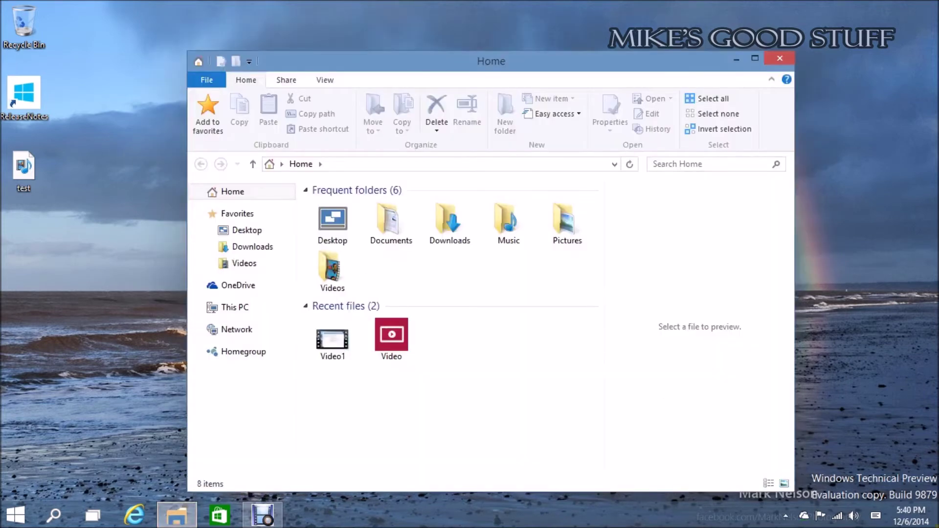
pyautogui.press('super+d')
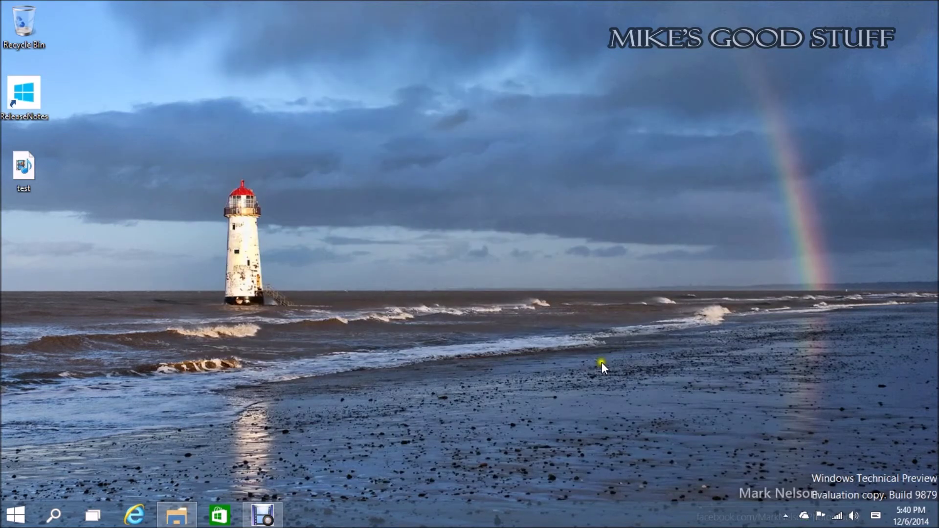
pyautogui.click(183, 512)
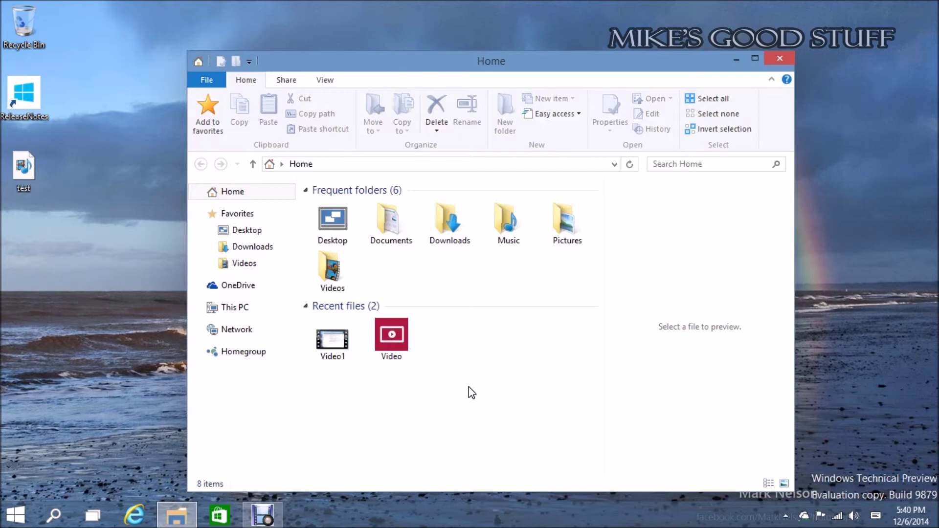
pyautogui.click(53, 516)
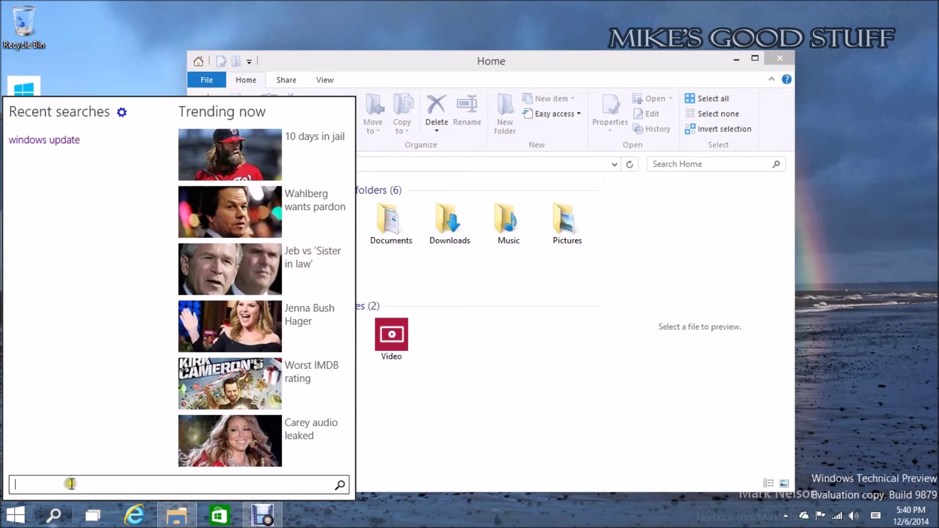
# Browse the search panel's recent and trending items, then open and close its search settings.
pyautogui.click(62, 376)
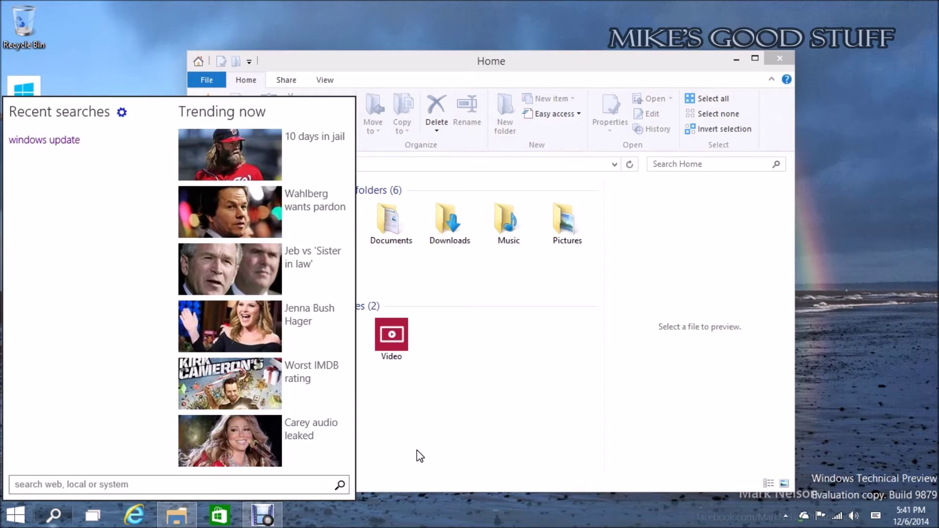
pyautogui.click(53, 519)
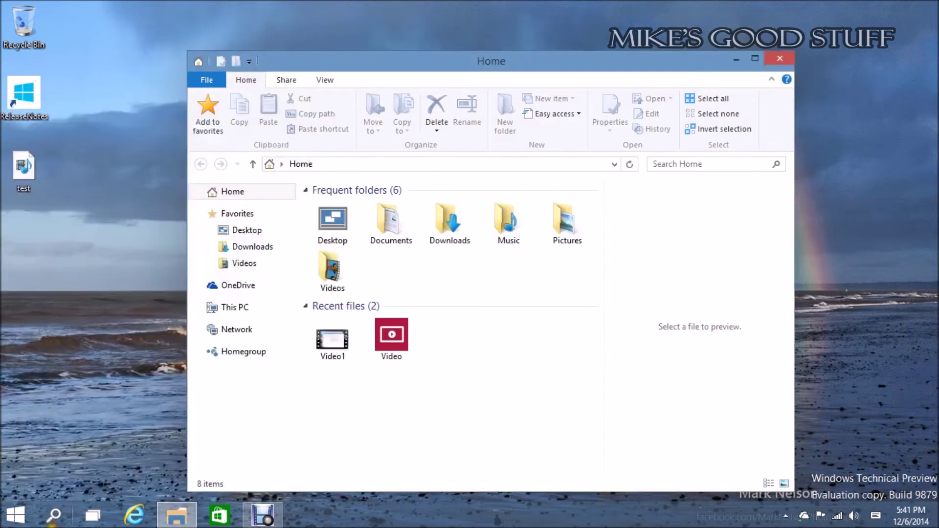
pyautogui.click(54, 516)
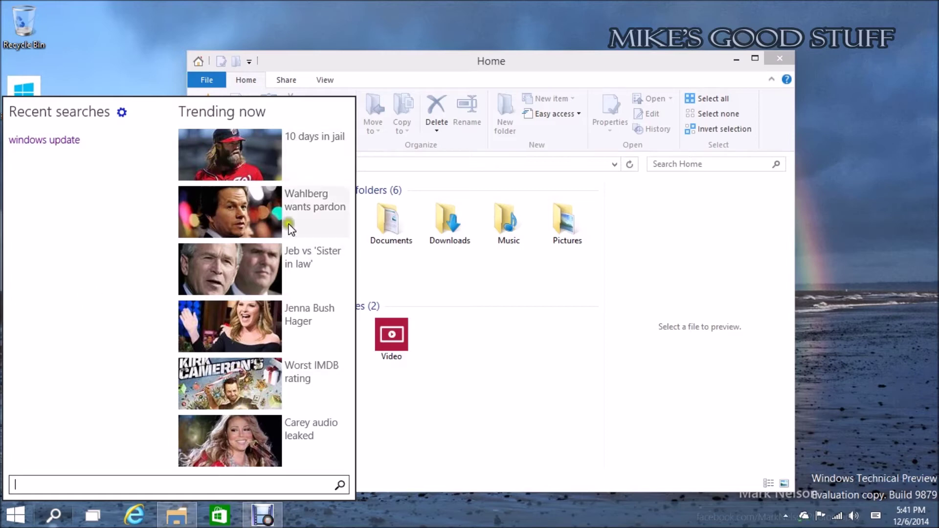
pyautogui.click(125, 112)
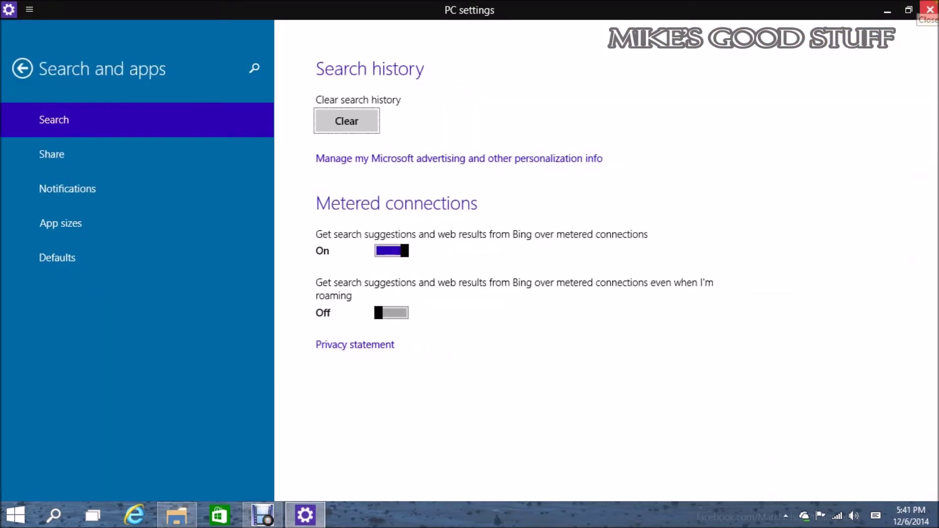
pyautogui.click(930, 10)
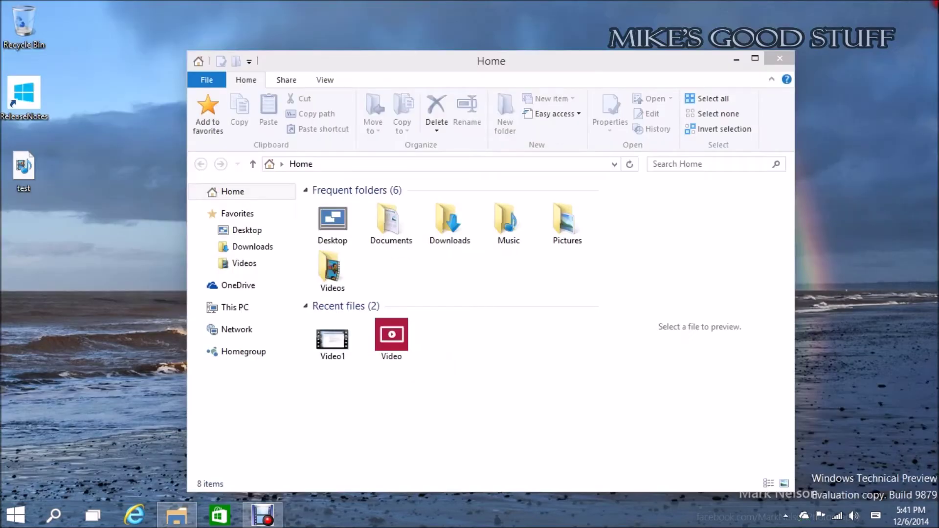
# Reopen and dismiss the search panel, then close File Explorer.
pyautogui.click(55, 519)
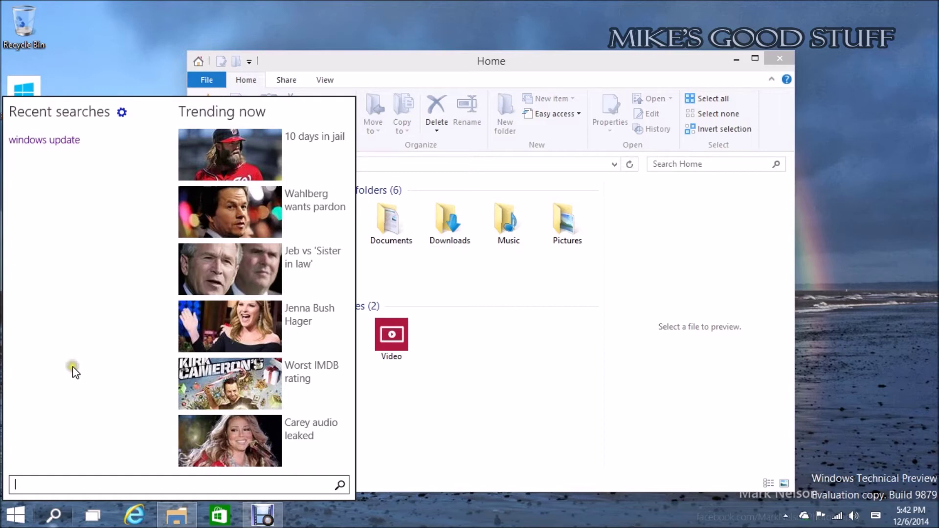
pyautogui.click(52, 518)
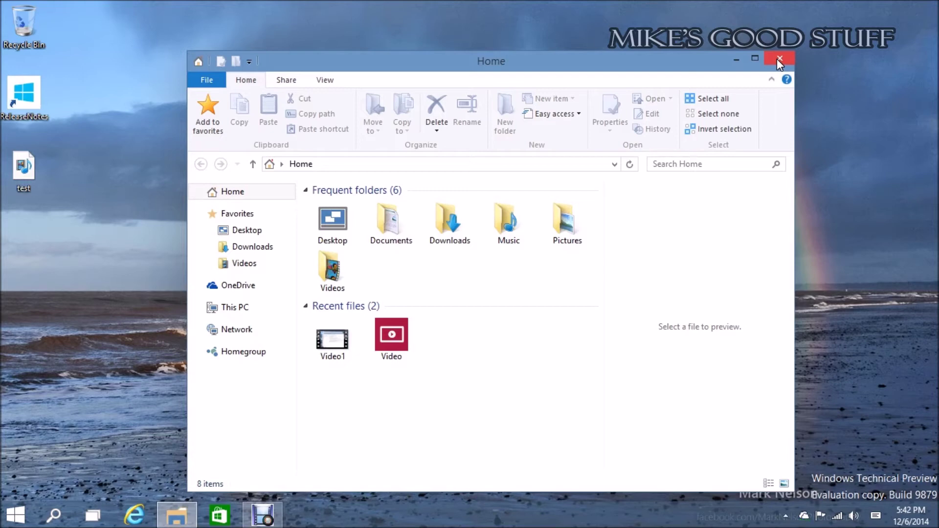
pyautogui.click(780, 59)
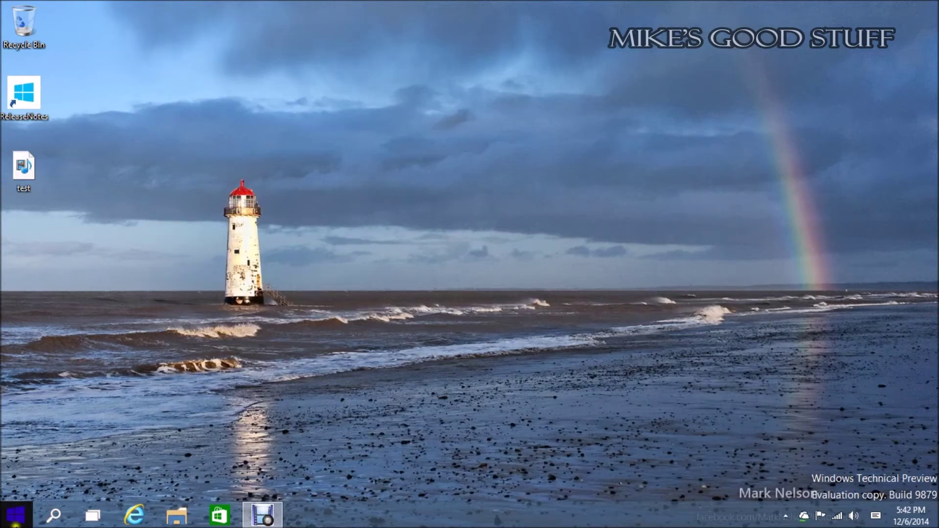
# Launch PC settings from Start, glance at Storage Sense, and return to the main list.
pyautogui.click(15, 524)
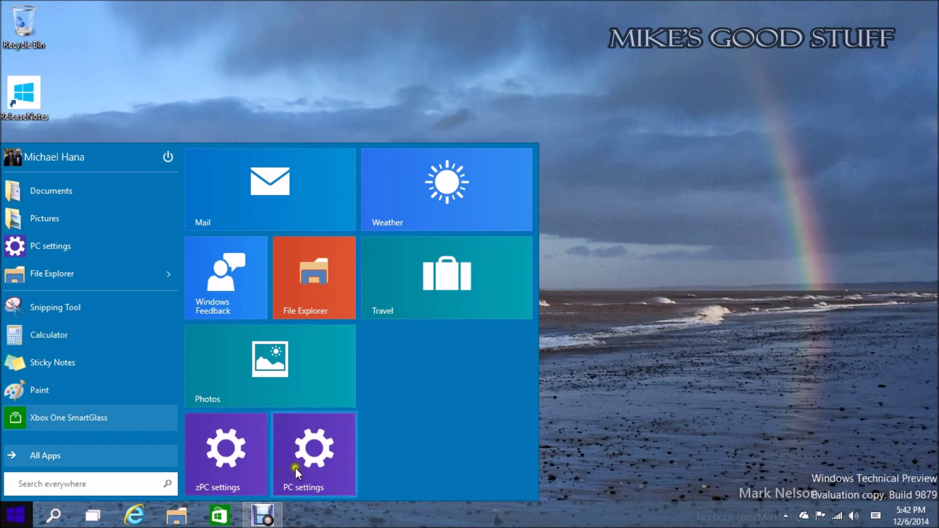
pyautogui.click(303, 454)
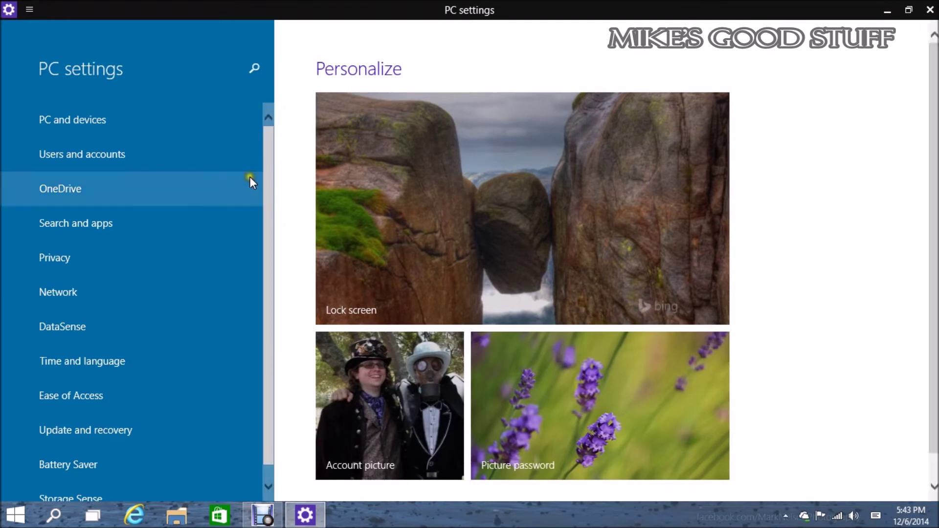
pyautogui.moveTo(268, 151); pyautogui.dragTo(273, 236)
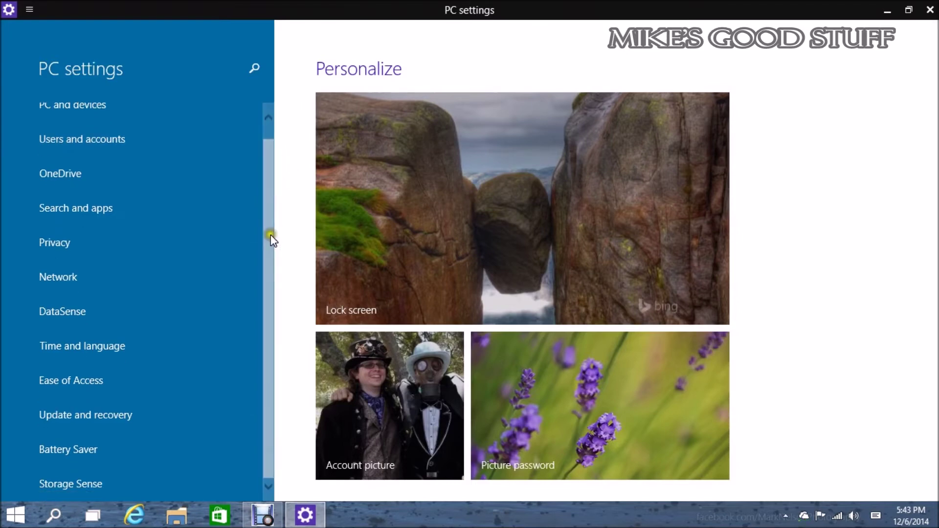
pyautogui.moveTo(272, 237); pyautogui.dragTo(273, 295)
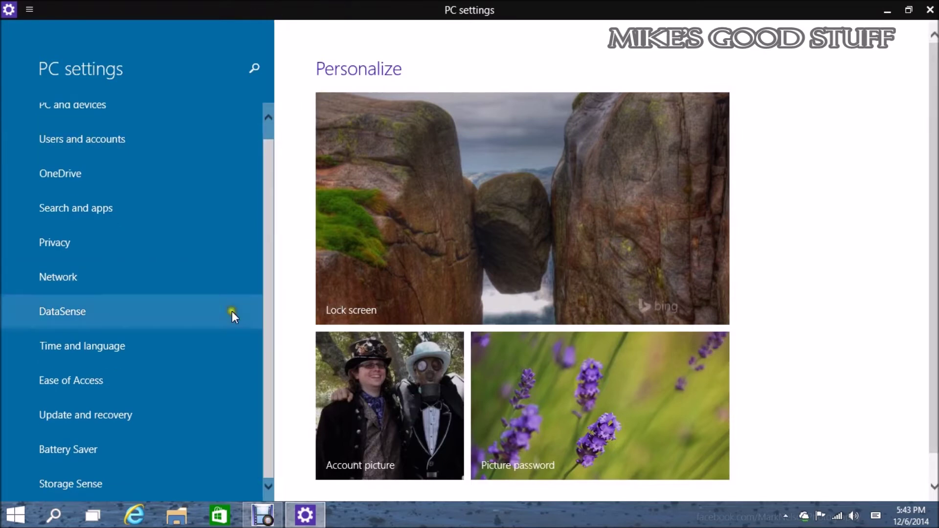
pyautogui.click(147, 486)
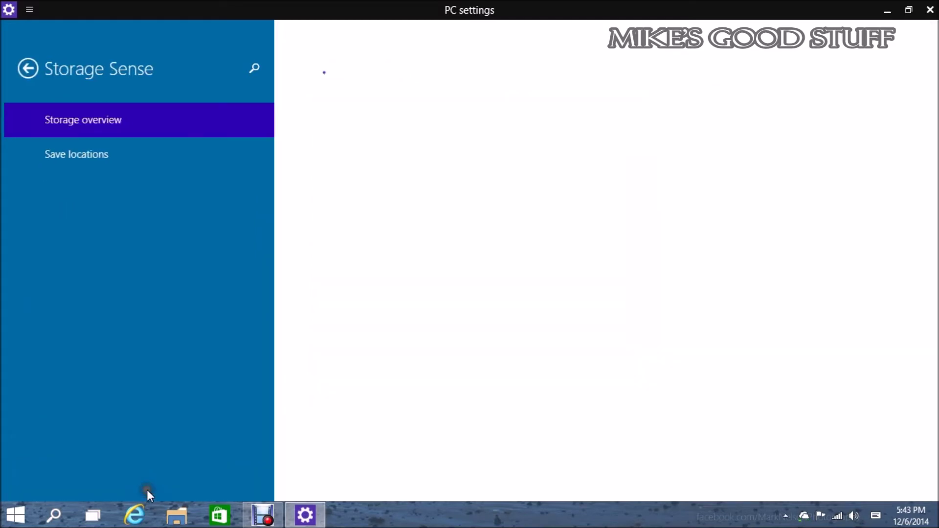
pyautogui.click(22, 68)
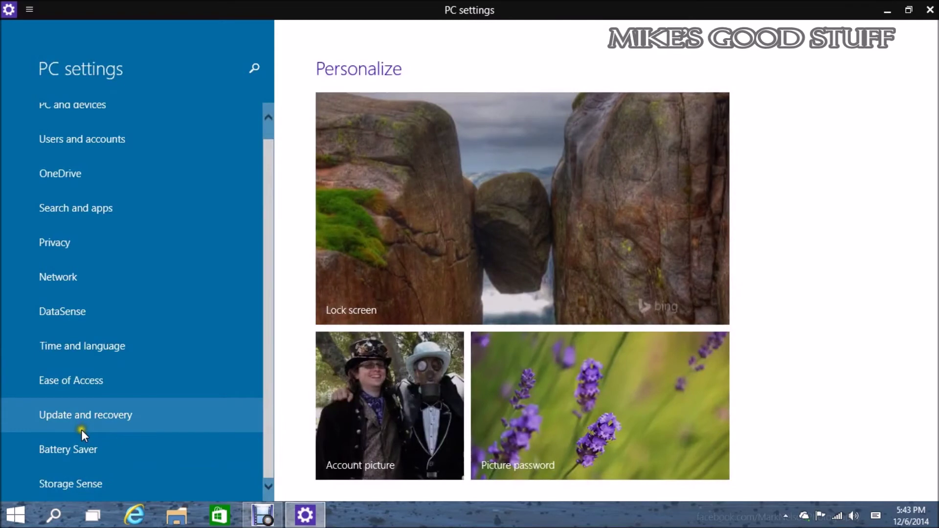
# Turn Battery Saver on and back off, then return to the main PC settings list.
pyautogui.click(75, 449)
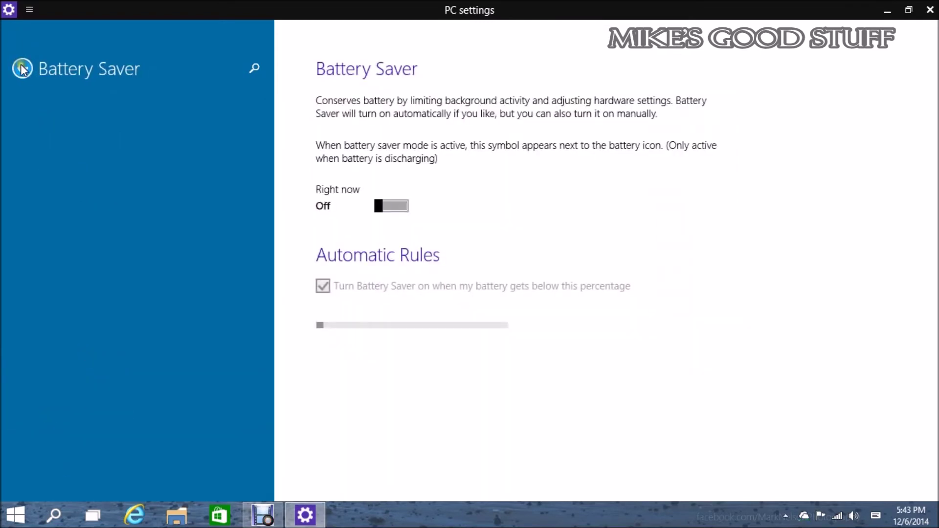
pyautogui.click(393, 206)
pyautogui.click(394, 206)
pyautogui.click(23, 69)
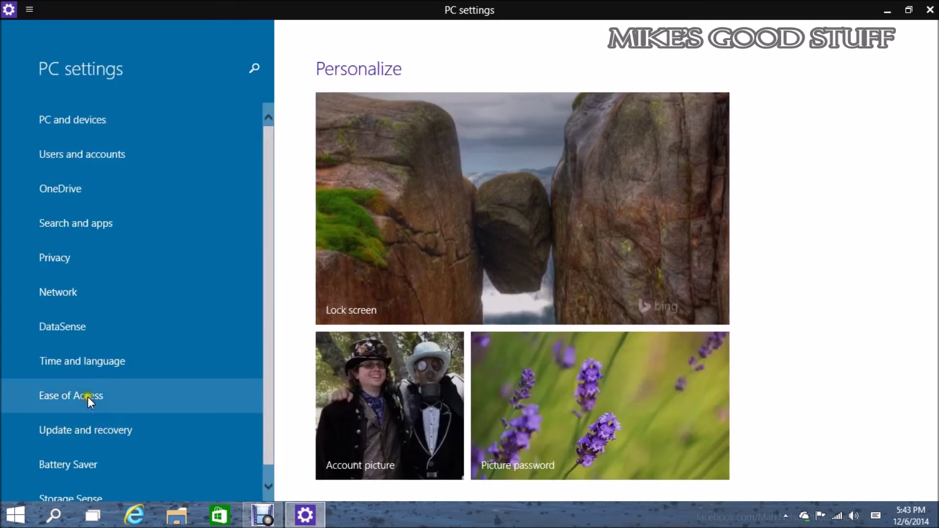
# Look at Ease of Access and Privacy's Other devices, then open Storage Sense.
pyautogui.click(100, 401)
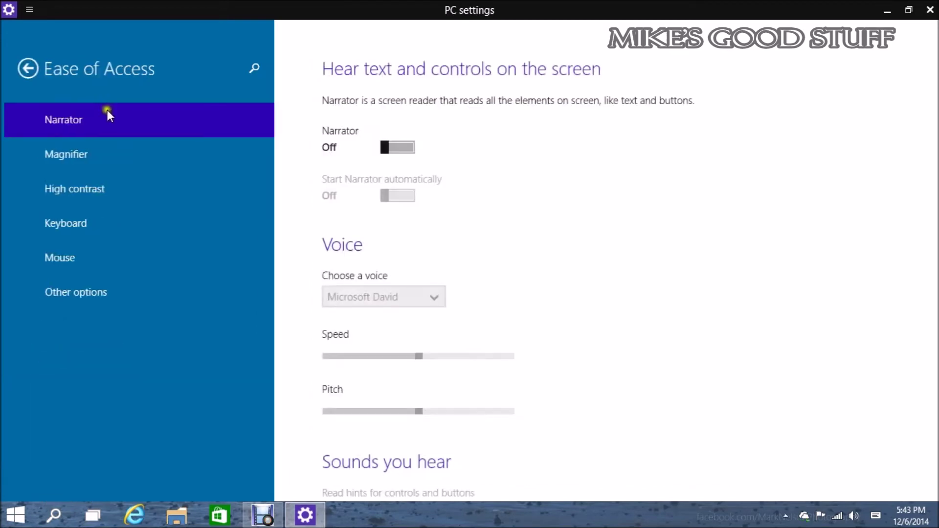
pyautogui.click(16, 69)
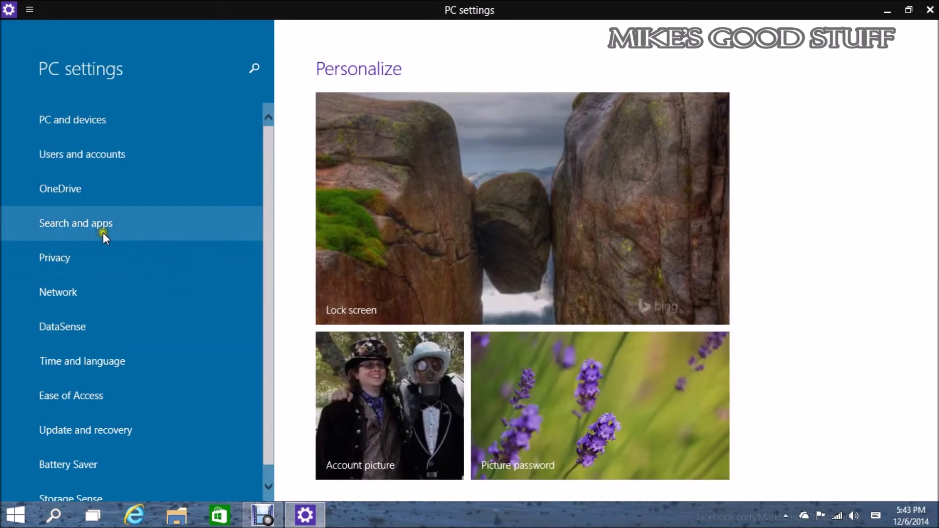
pyautogui.click(89, 271)
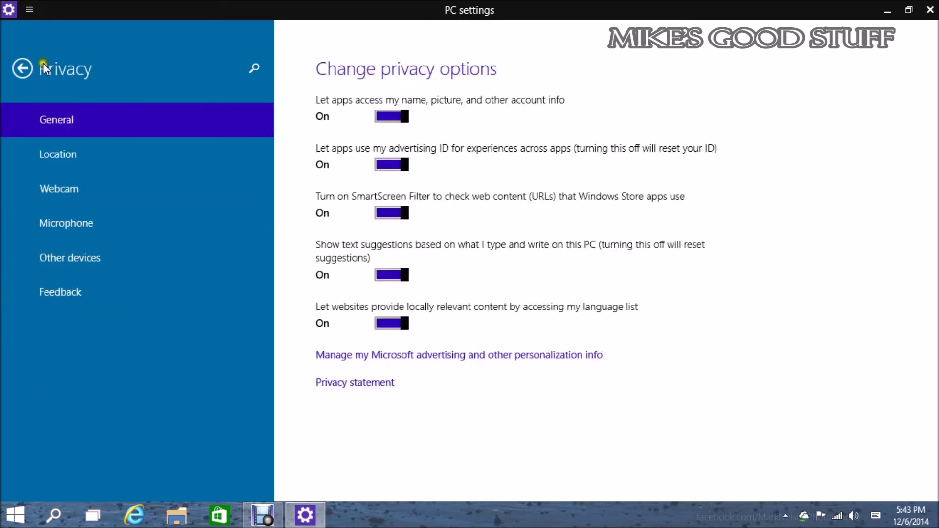
pyautogui.click(53, 261)
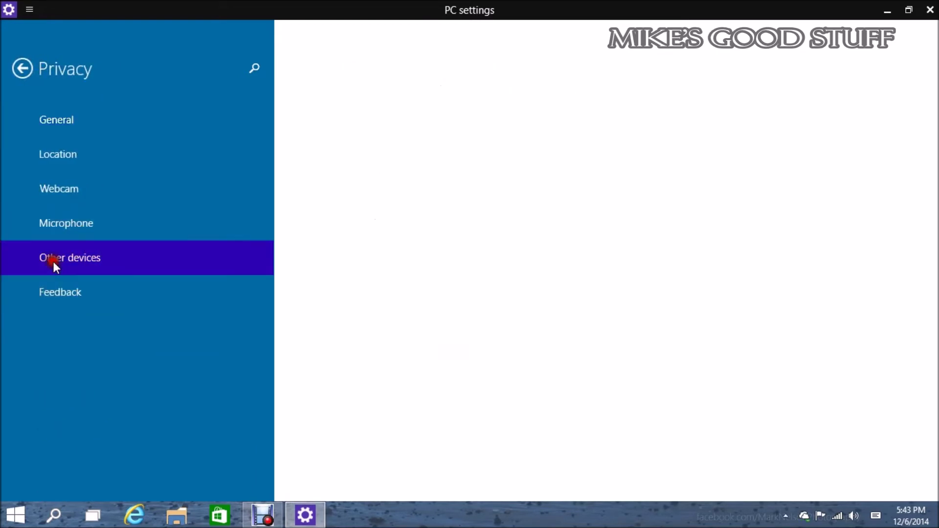
pyautogui.click(24, 63)
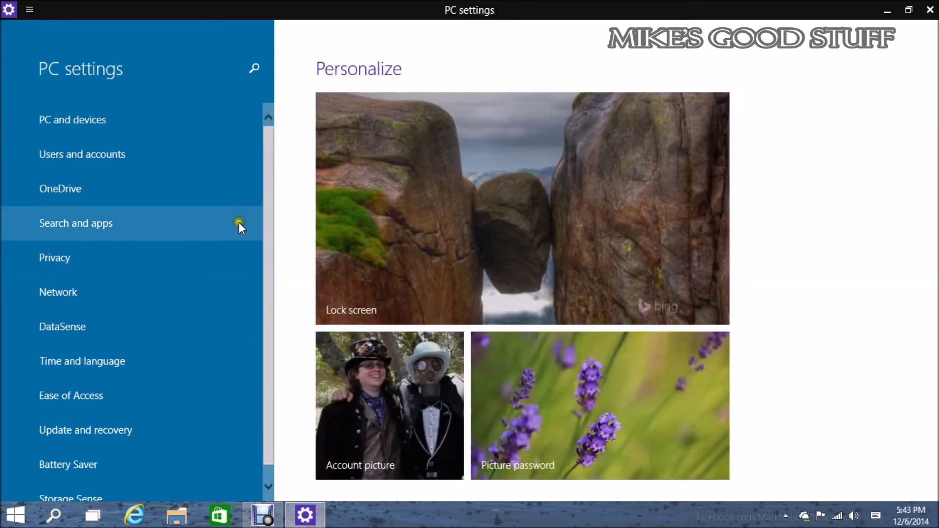
pyautogui.scroll(-1, 266, 271)
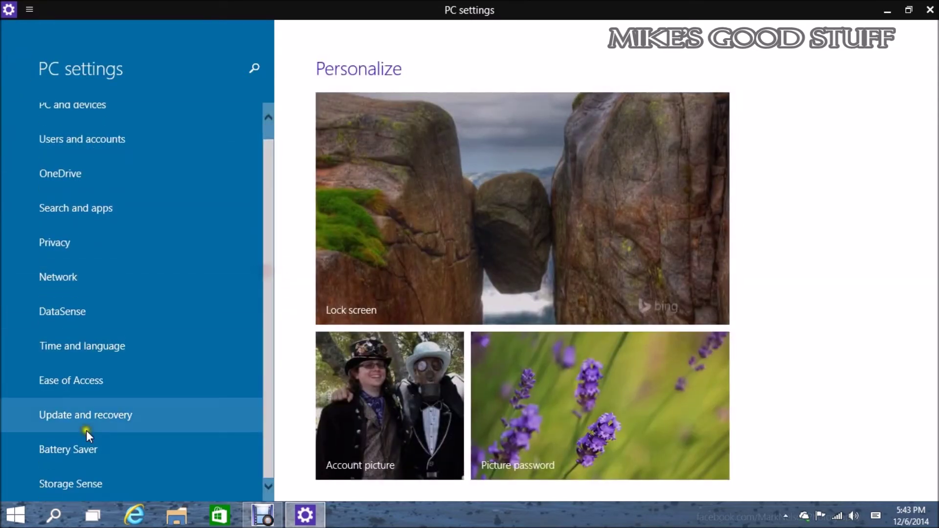
pyautogui.click(84, 481)
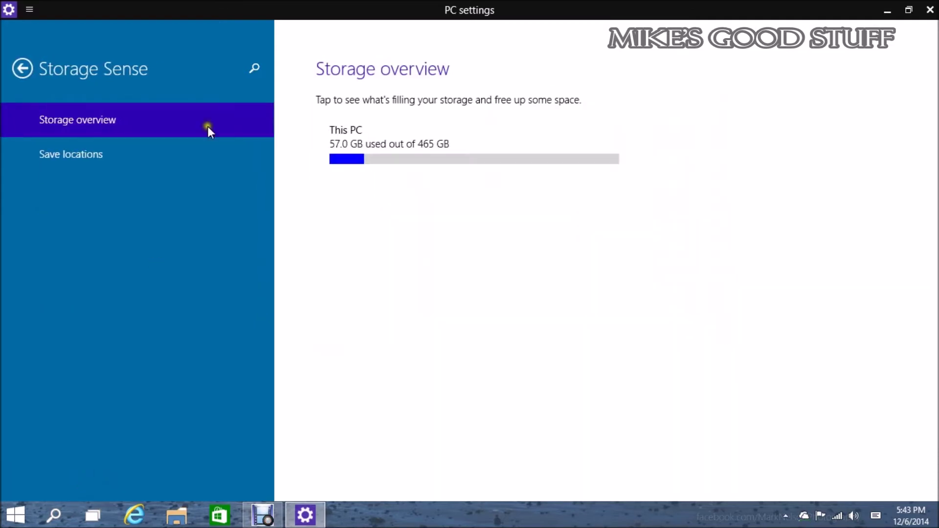
# View Storage Sense's default save locations, then reopen Storage Sense from the main list.
pyautogui.click(142, 149)
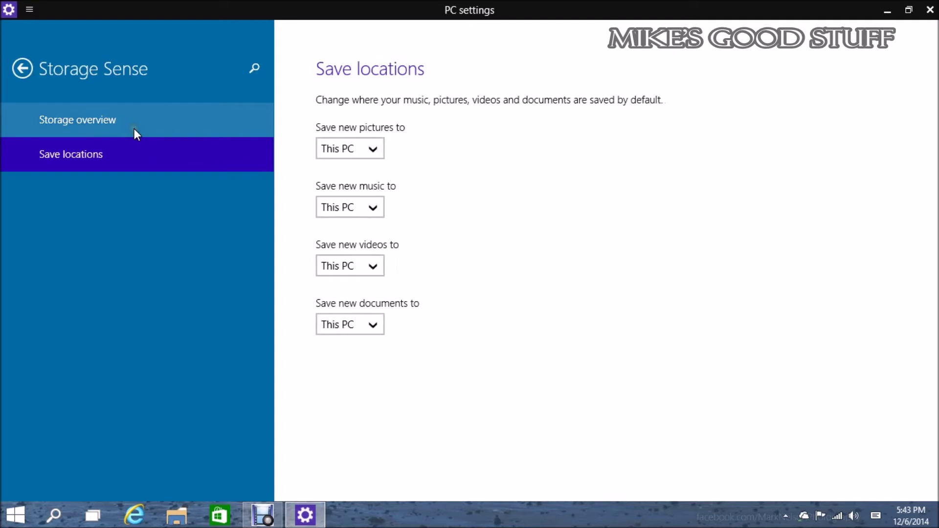
pyautogui.click(76, 125)
pyautogui.click(23, 66)
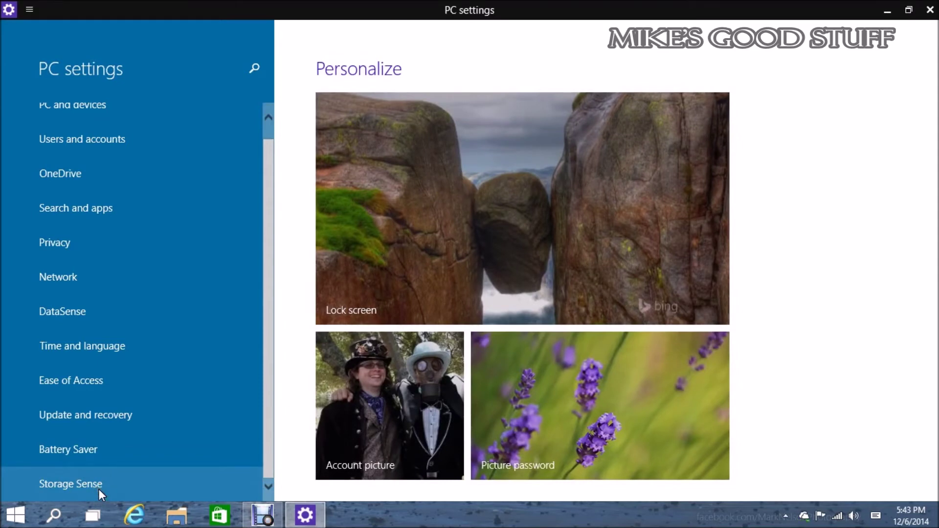
pyautogui.click(99, 489)
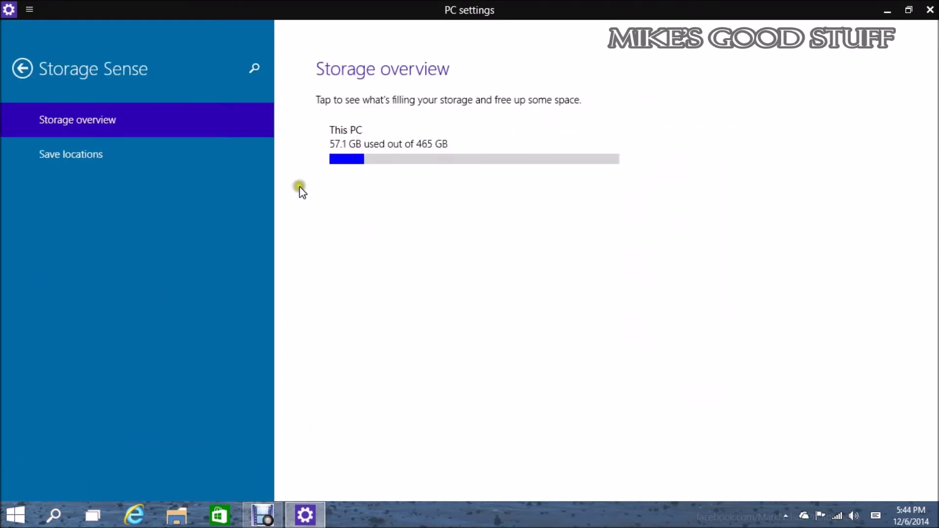
# Review the This PC storage breakdown and the Apps and games sizes.
pyautogui.click(394, 152)
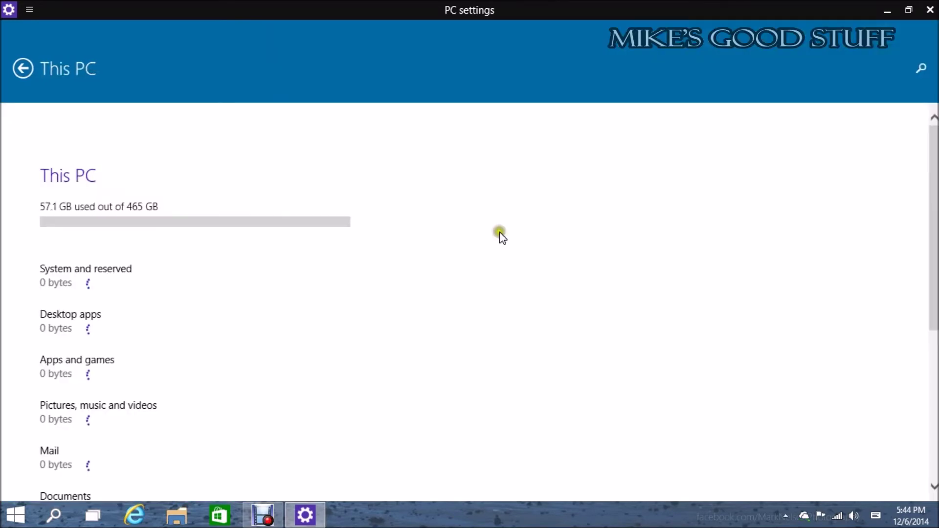
pyautogui.scroll(-5, 500, 234)
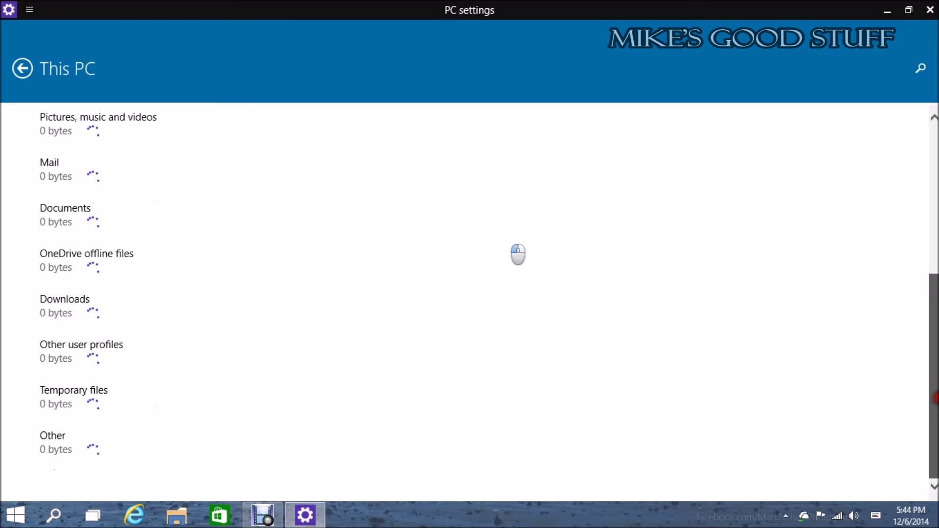
pyautogui.click(868, 146)
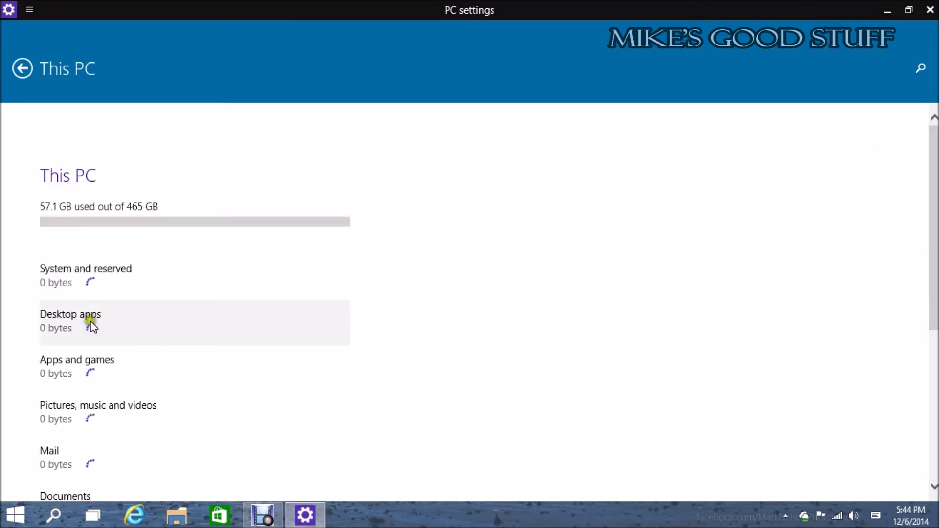
pyautogui.click(115, 366)
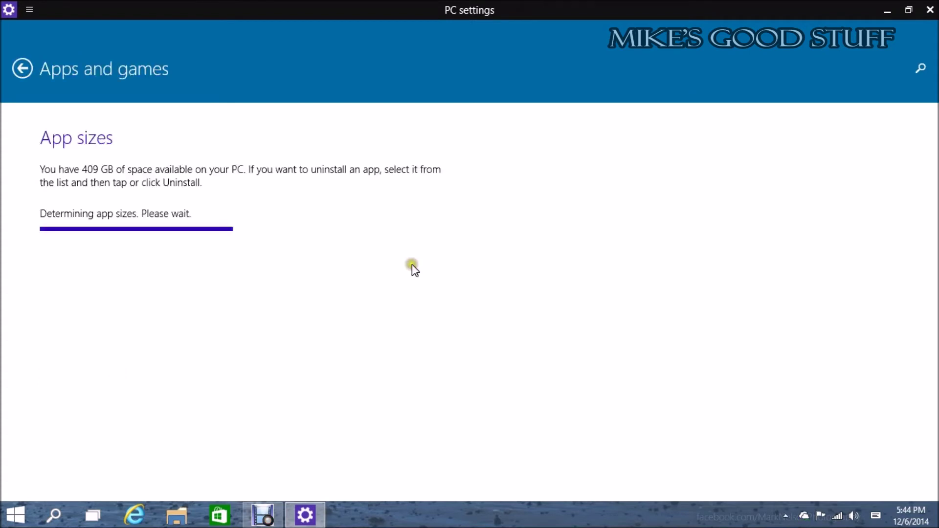
pyautogui.moveTo(934, 208)
pyautogui.mouseDown()
pyautogui.moveTo(935, 299)
pyautogui.moveTo(935, 207)
pyautogui.mouseUp()
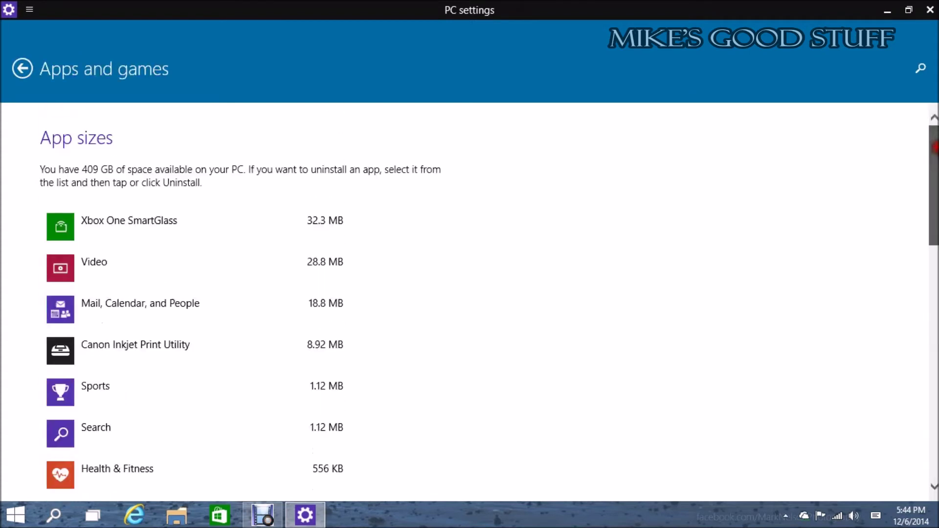
pyautogui.click(22, 68)
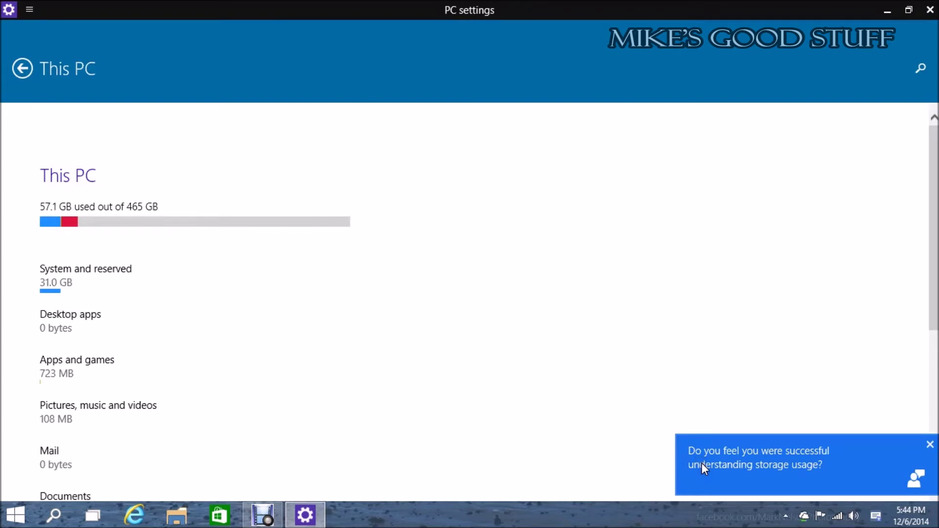
# Dismiss the storage feedback prompt, view save locations again, and close PC settings.
pyautogui.click(930, 445)
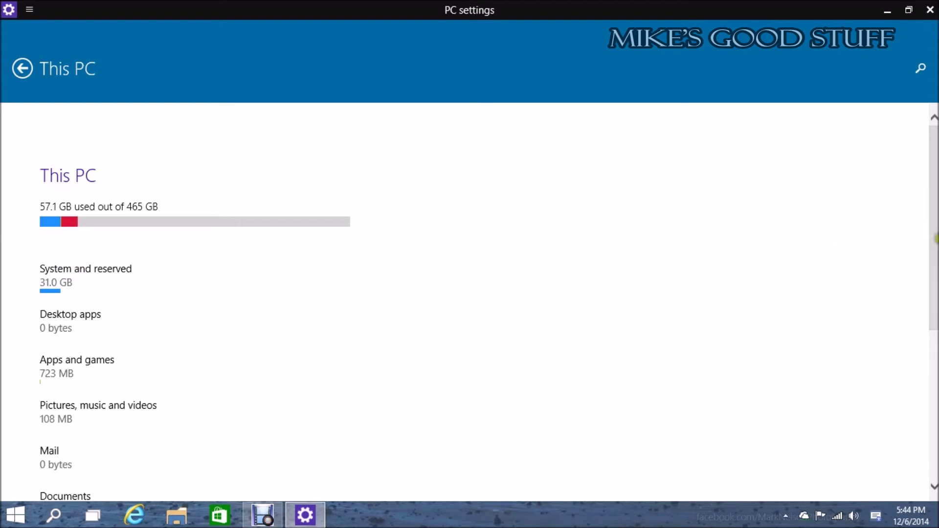
pyautogui.click(935, 413)
pyautogui.scroll(5, 935, 413)
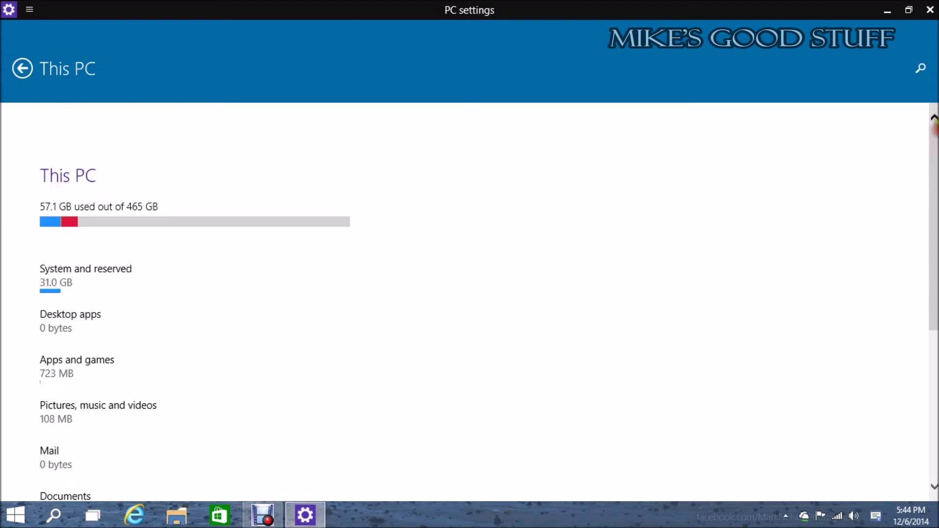
pyautogui.click(33, 72)
pyautogui.click(107, 142)
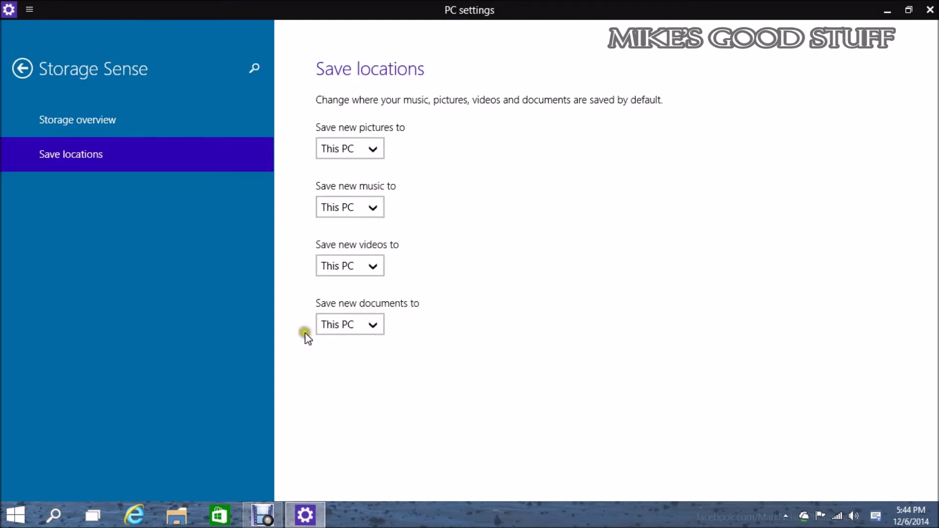
pyautogui.click(38, 69)
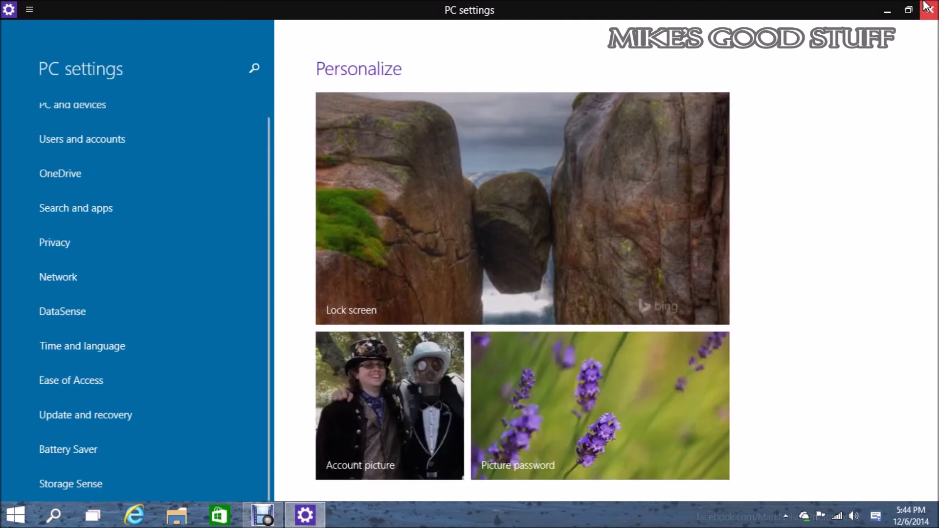
pyautogui.click(929, 10)
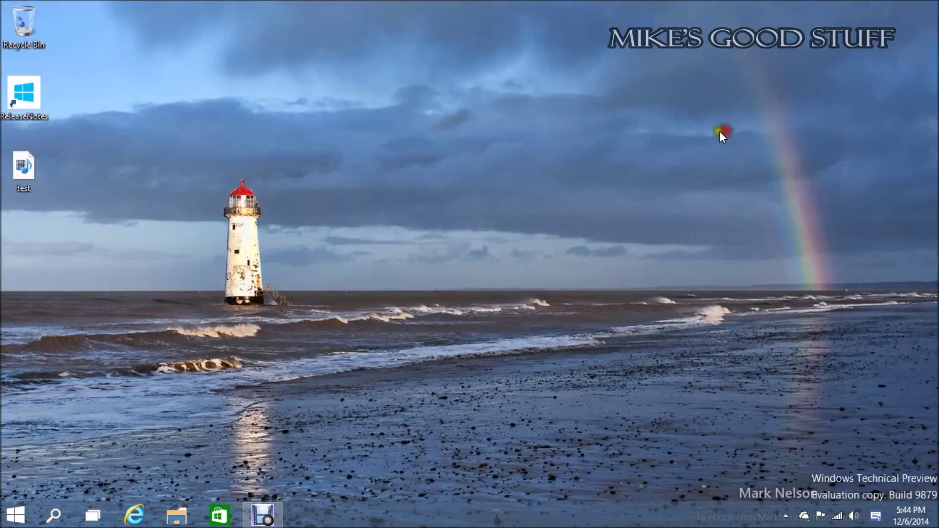
# Launch zPC settings from Start and open its Pending or Deprecated section.
pyautogui.press('super')
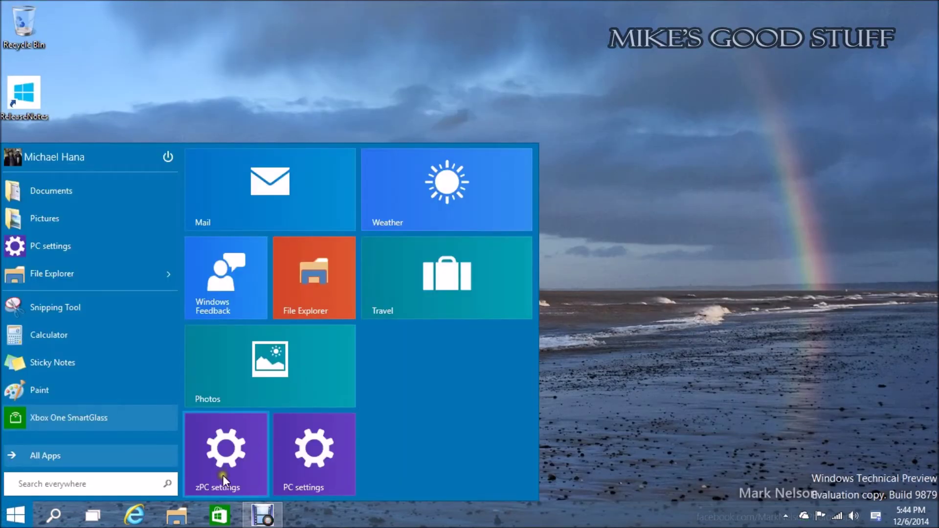
pyautogui.click(223, 474)
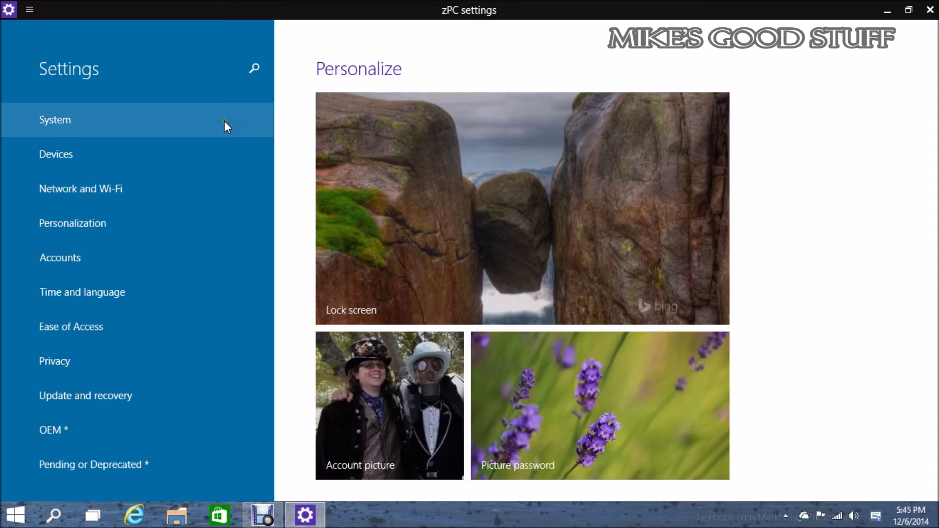
pyautogui.click(82, 137)
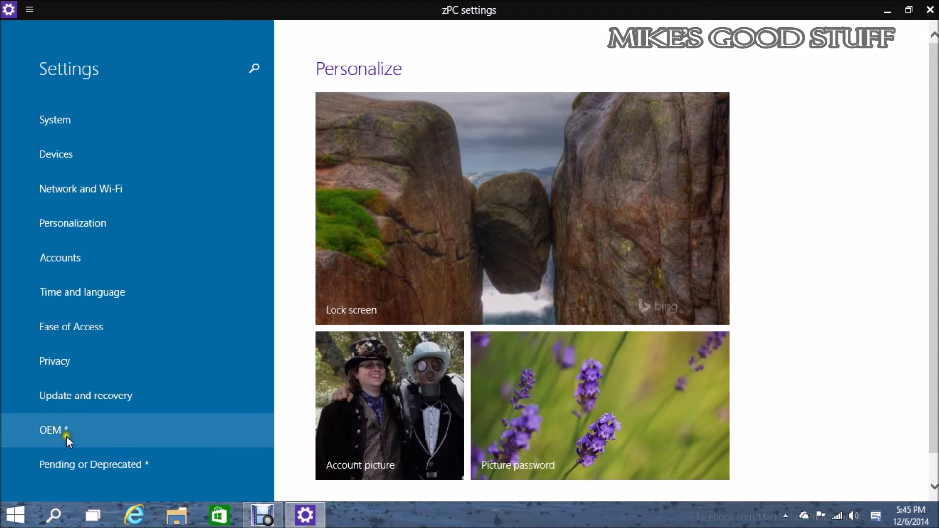
pyautogui.click(129, 473)
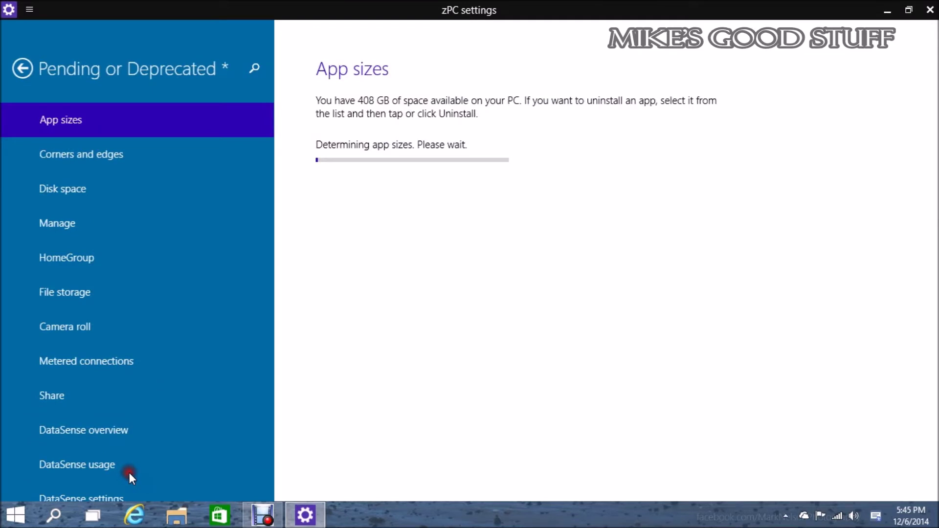
# Scroll through the Pending or Deprecated App sizes list in zPC settings.
pyautogui.click(269, 158)
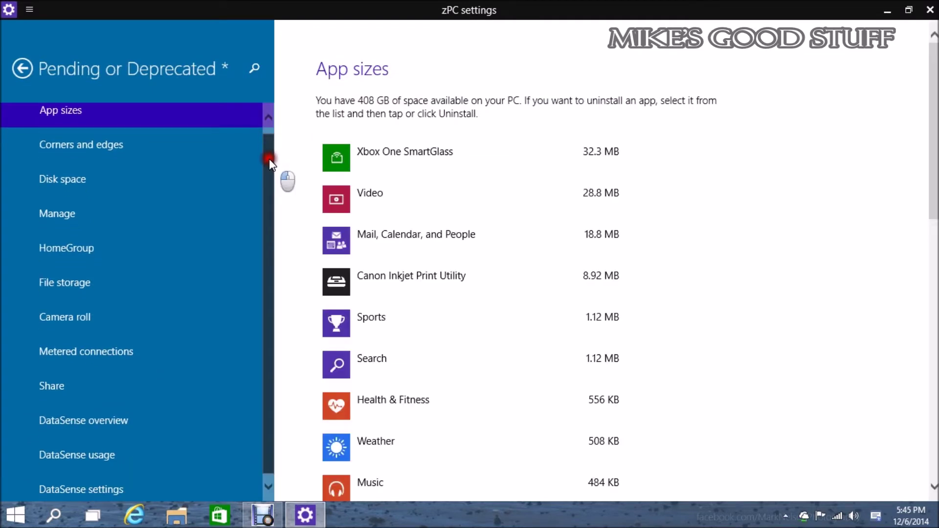
pyautogui.moveTo(269, 159)
pyautogui.mouseDown()
pyautogui.moveTo(269, 182)
pyautogui.moveTo(268, 143)
pyautogui.mouseUp()
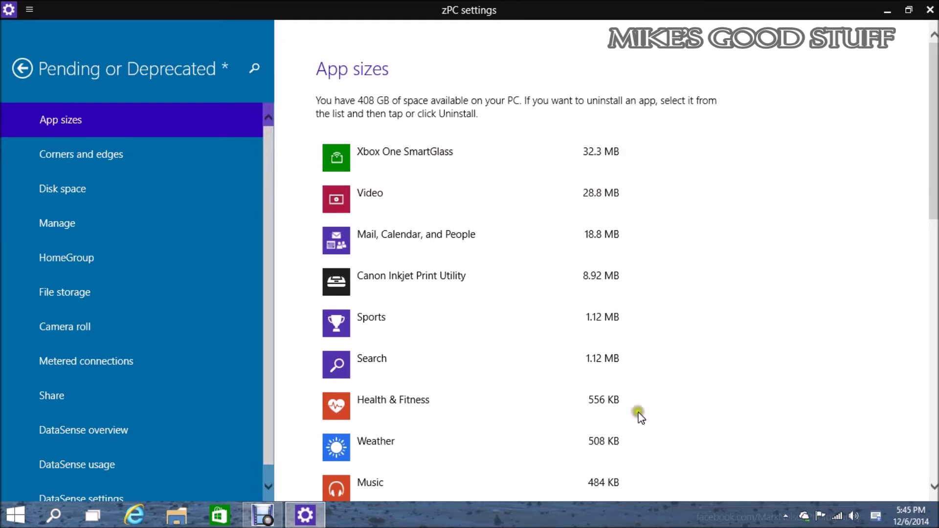
pyautogui.moveTo(935, 145)
pyautogui.mouseDown()
pyautogui.moveTo(934, 403)
pyautogui.moveTo(934, 146)
pyautogui.mouseUp()
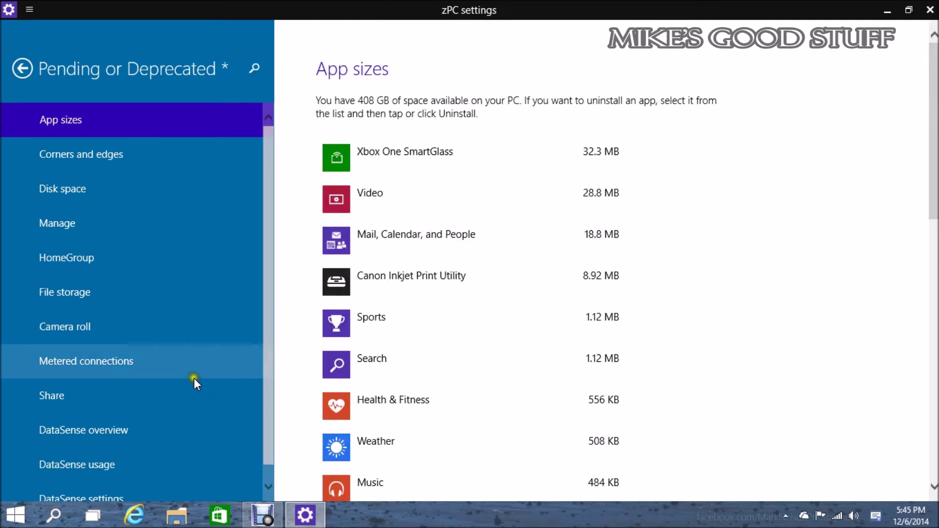
# Open the This PC storage breakdown in regular PC settings, then return to zPC settings.
pyautogui.click(14, 514)
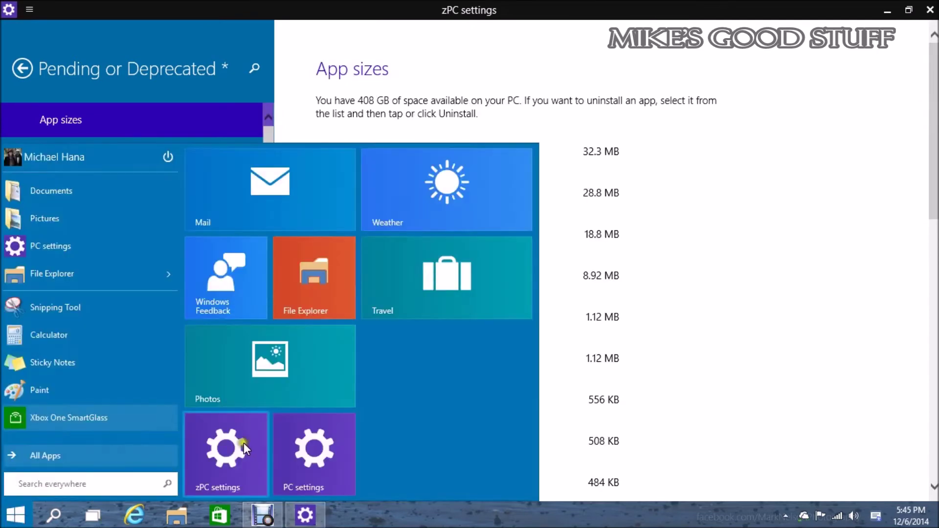
pyautogui.click(298, 456)
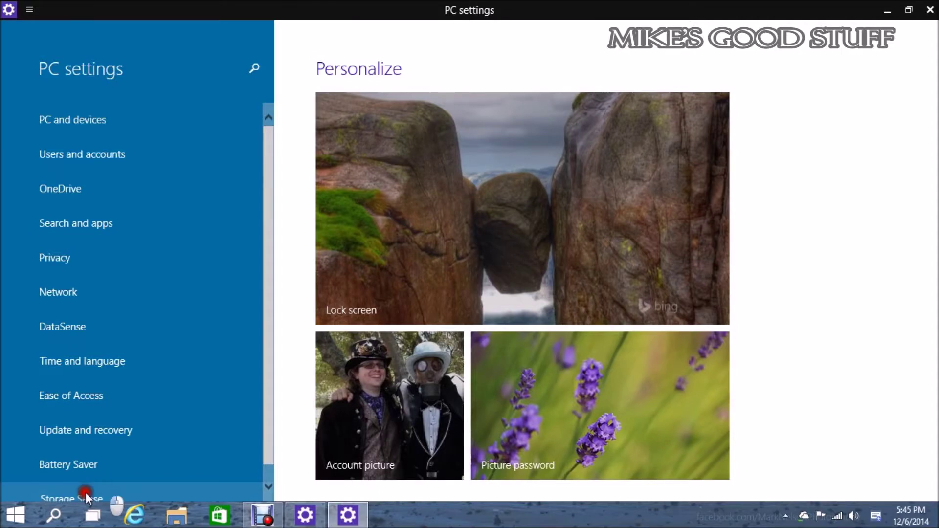
pyautogui.click(88, 496)
pyautogui.click(368, 141)
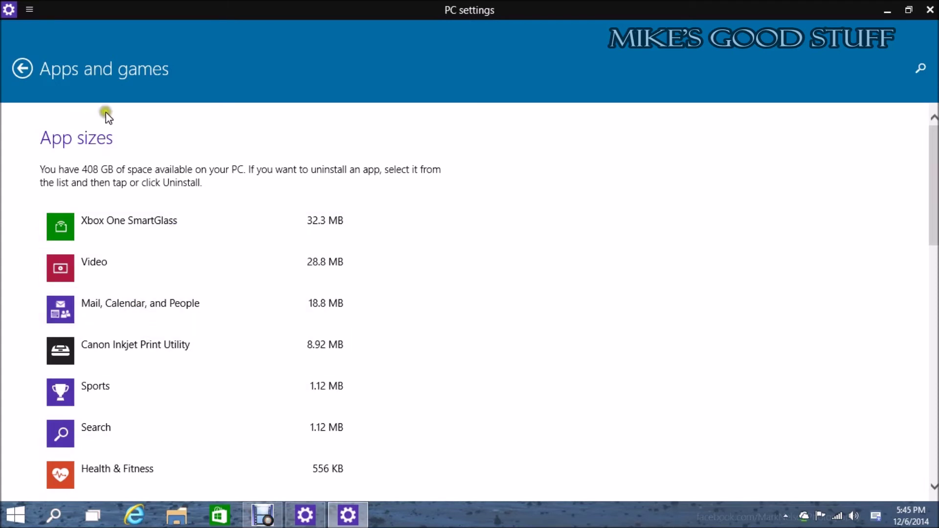
pyautogui.click(327, 518)
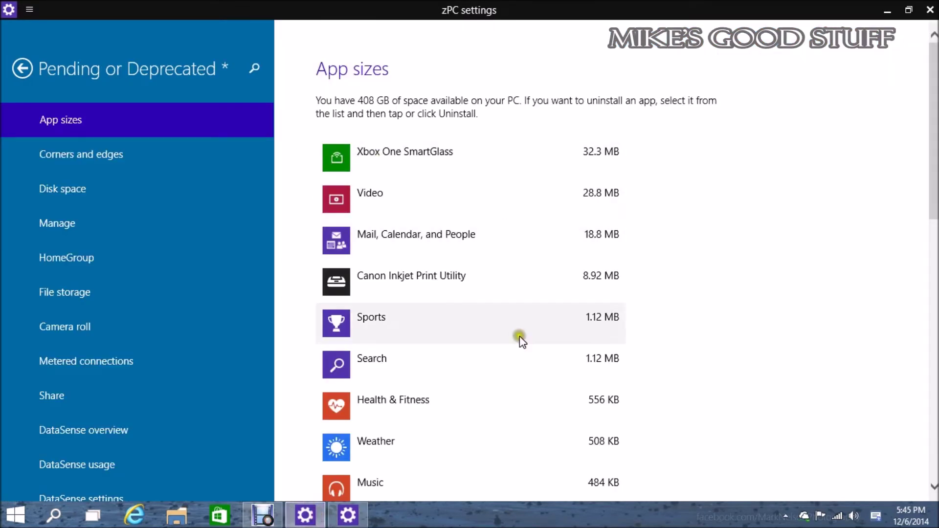
# Browse zPC settings' Corners and edges and Disk space pages, ending on the network Manage page.
pyautogui.moveTo(934, 210); pyautogui.dragTo(902, 84)
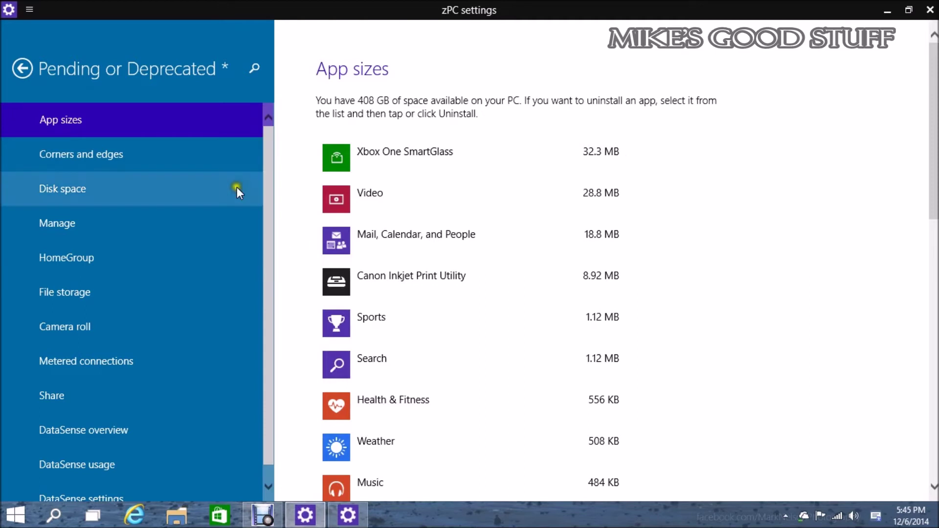
pyautogui.click(77, 163)
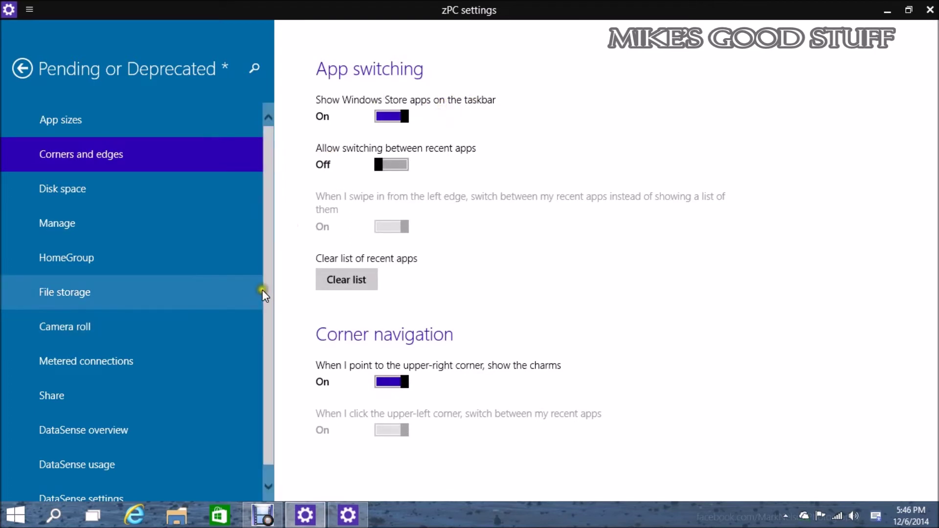
pyautogui.scroll(-1, 270, 303)
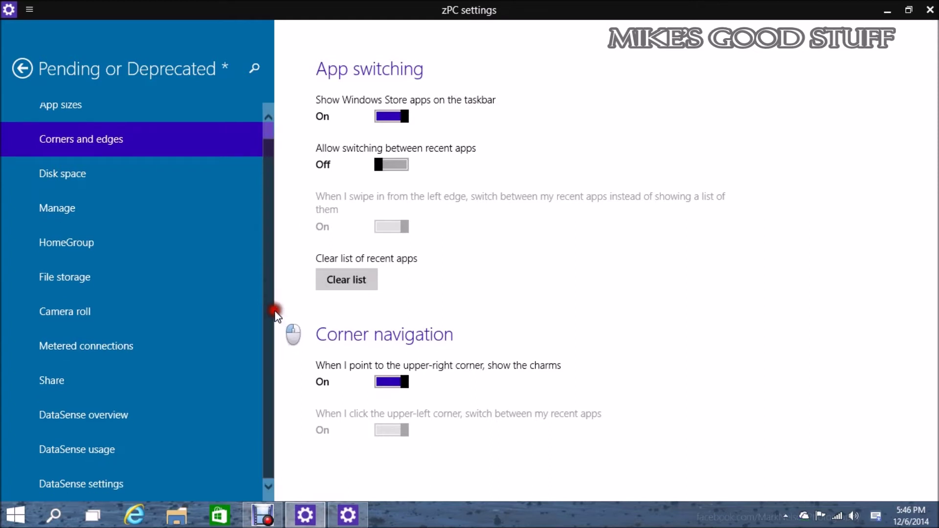
pyautogui.scroll(1, 275, 301)
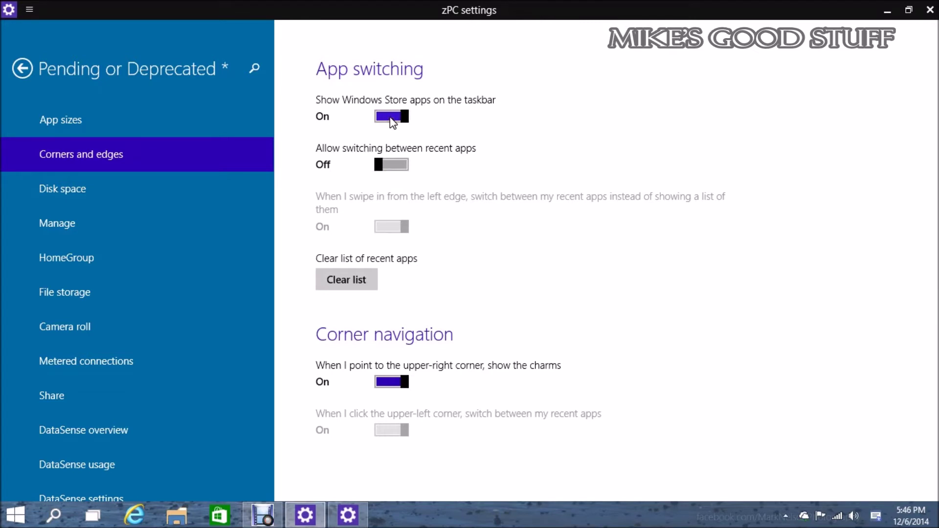
pyautogui.click(411, 148)
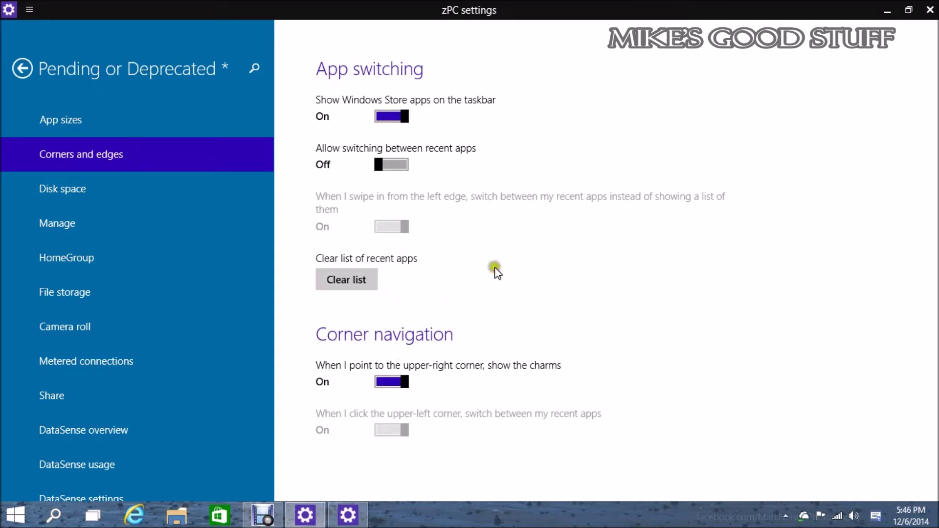
pyautogui.click(157, 200)
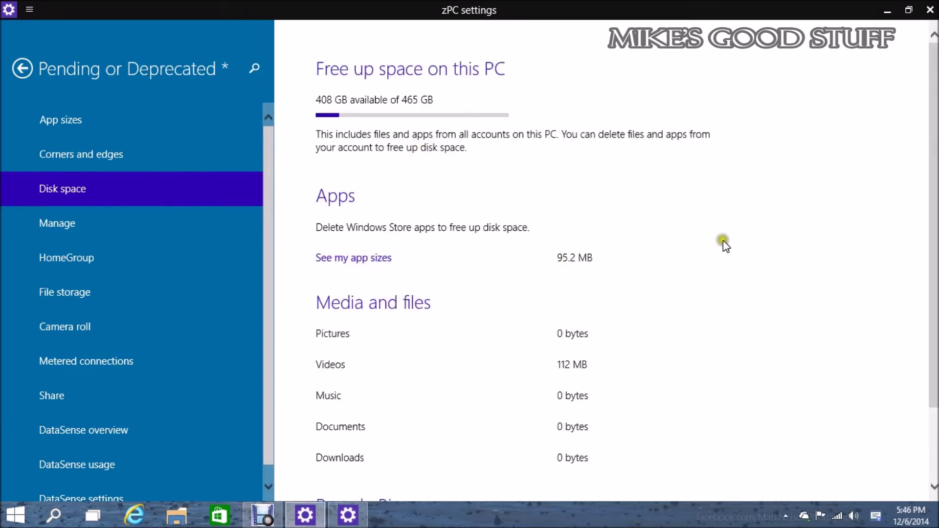
pyautogui.click(105, 233)
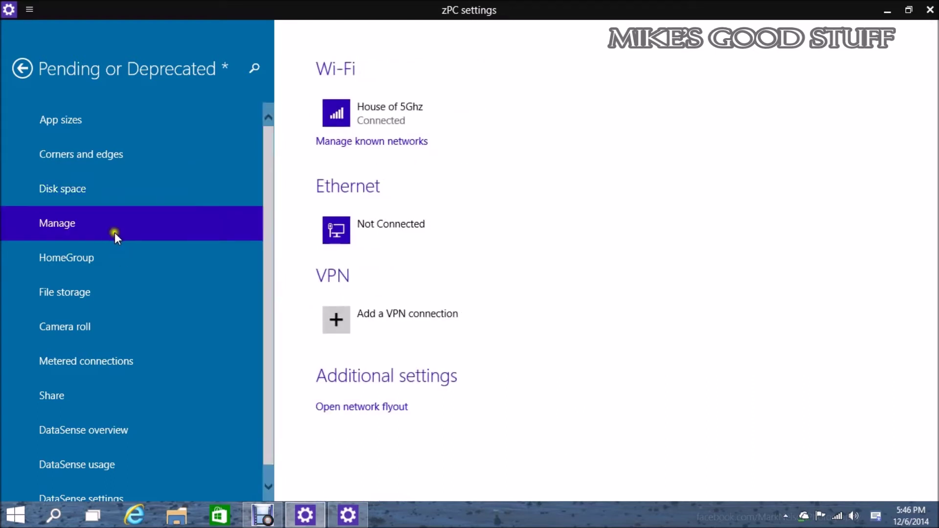
# Bring the regular PC settings window forward and back out from Apps and games to its home list.
pyautogui.moveTo(353, 518)
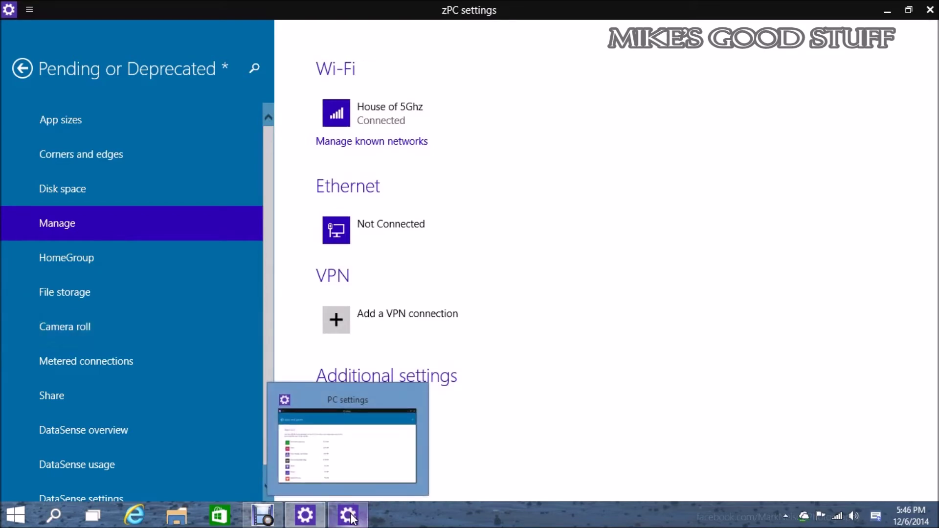
pyautogui.click(353, 518)
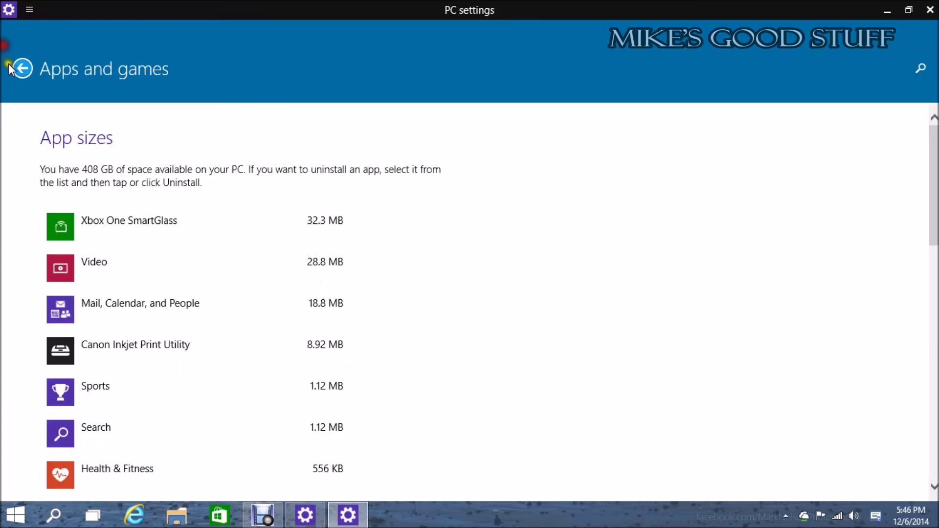
pyautogui.click(24, 74)
pyautogui.click(22, 68)
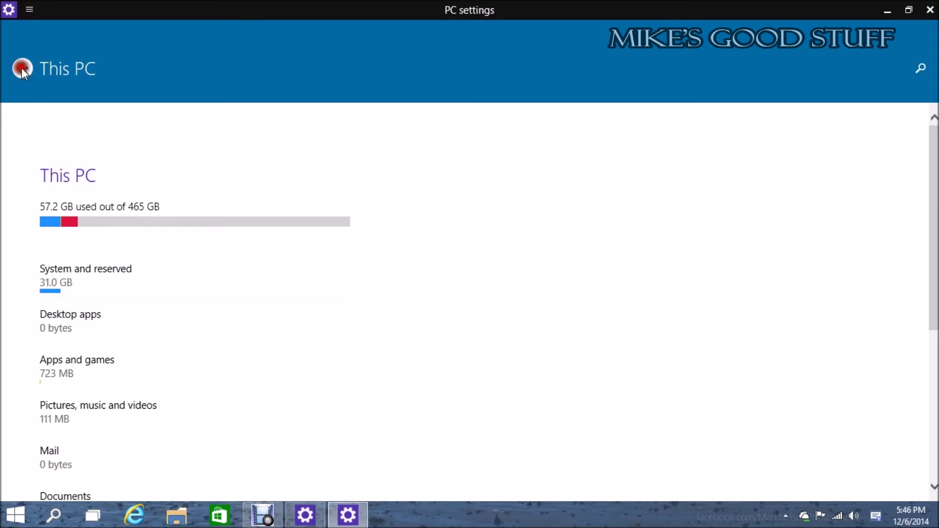
pyautogui.click(21, 68)
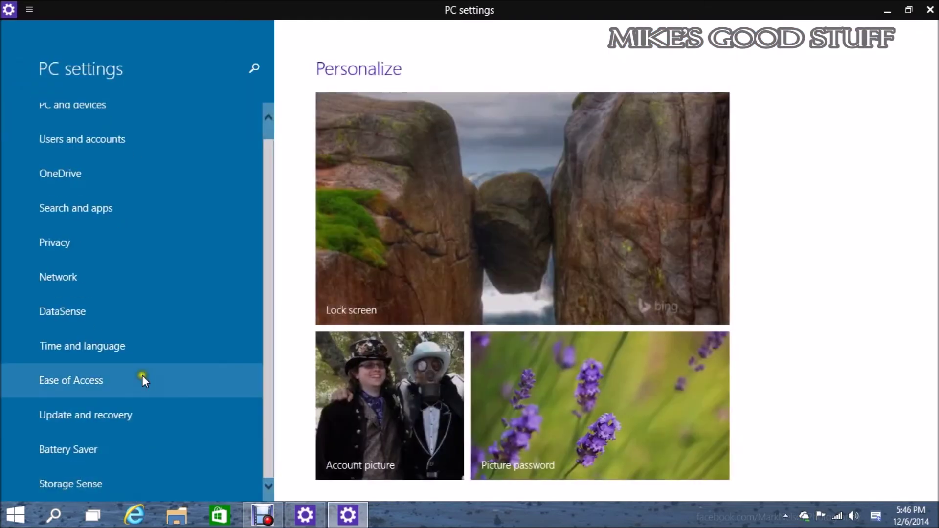
# Browse the Network pages: Manage, Workplace, HomeGroup, Proxy, Airplane mode and Connections.
pyautogui.click(154, 288)
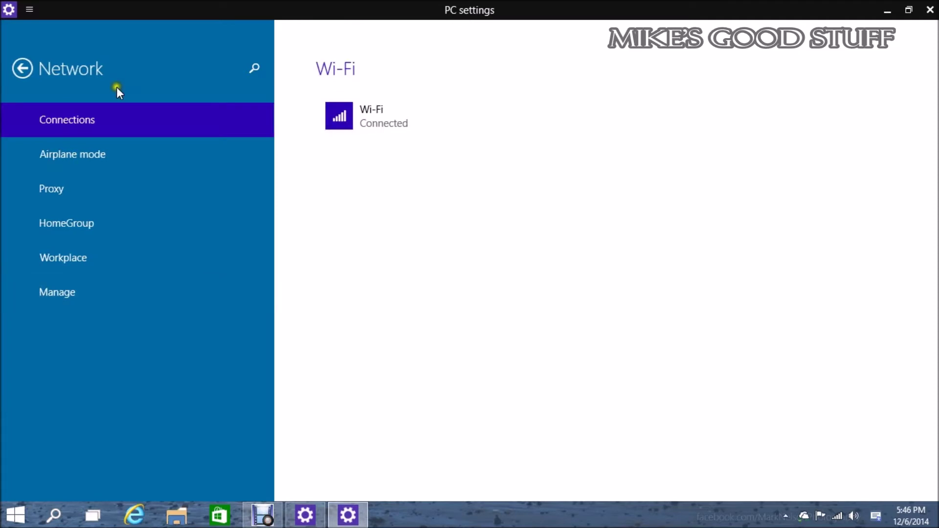
pyautogui.click(67, 301)
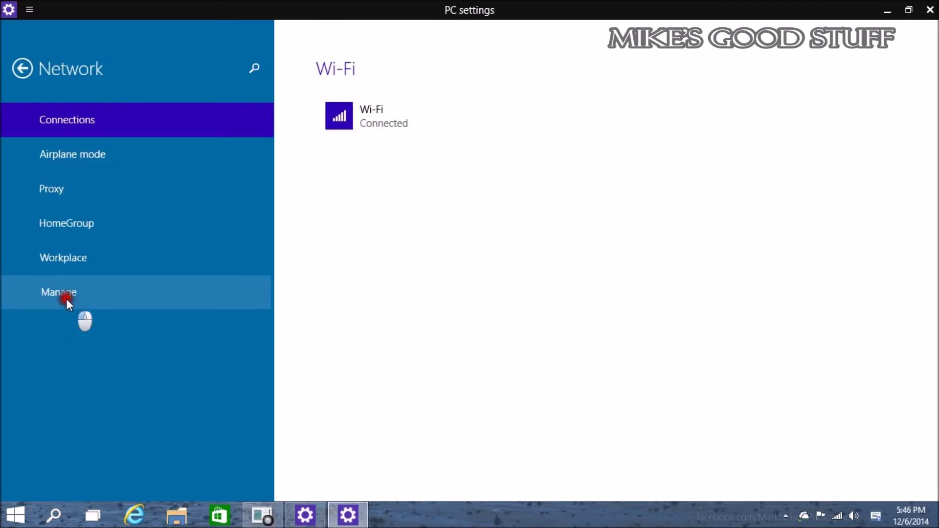
pyautogui.click(72, 269)
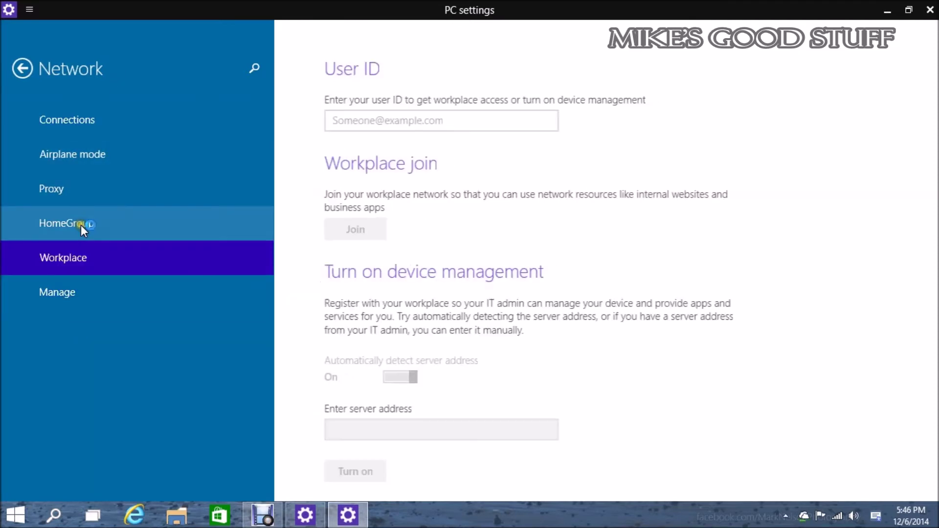
pyautogui.click(86, 225)
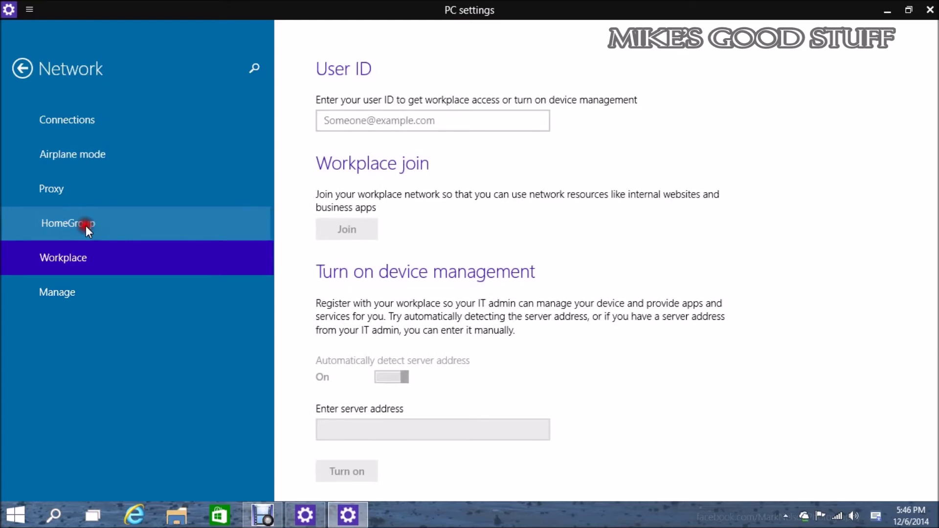
pyautogui.click(82, 188)
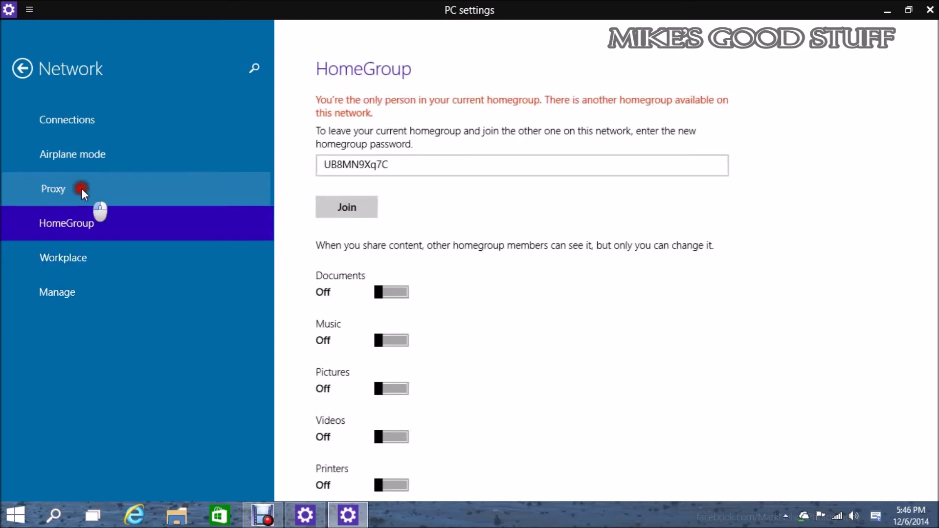
pyautogui.click(92, 151)
pyautogui.click(63, 117)
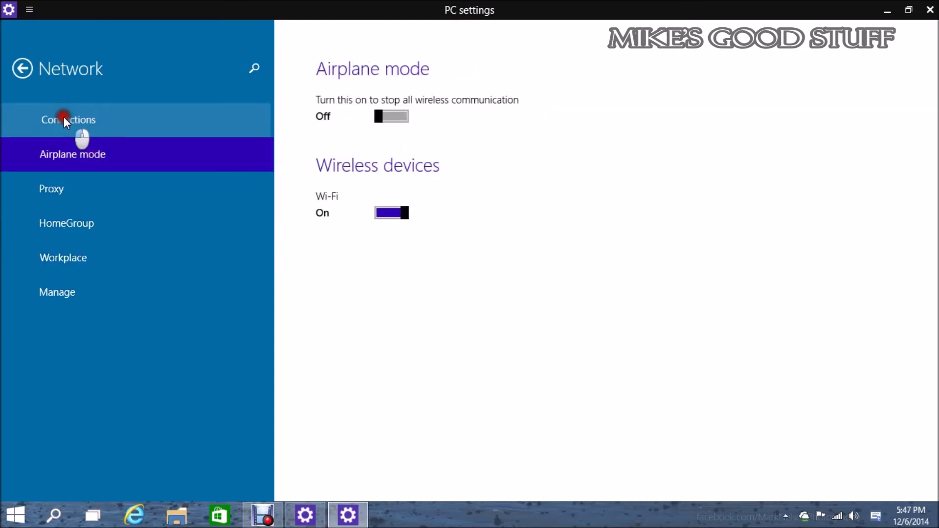
# Return to the PC settings home, reopen Network, then go back to the main list.
pyautogui.click(17, 67)
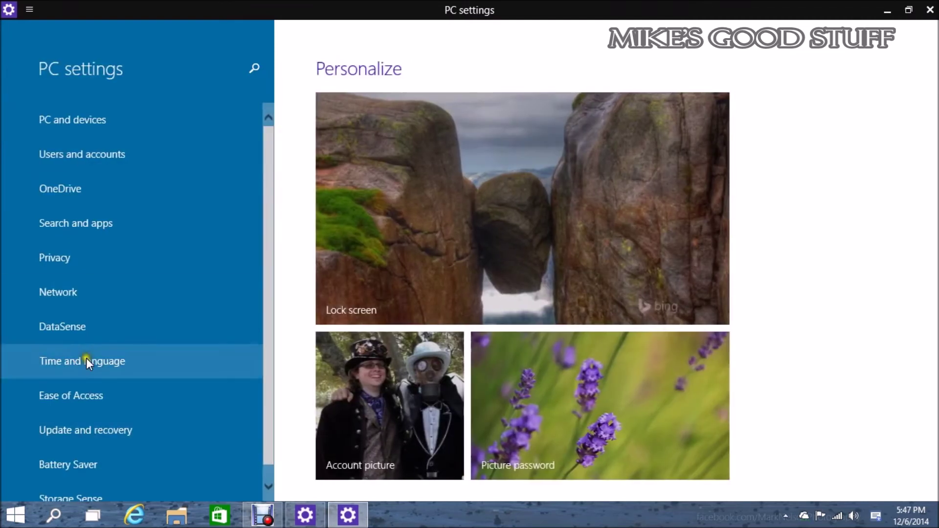
pyautogui.moveTo(265, 395); pyautogui.dragTo(264, 372)
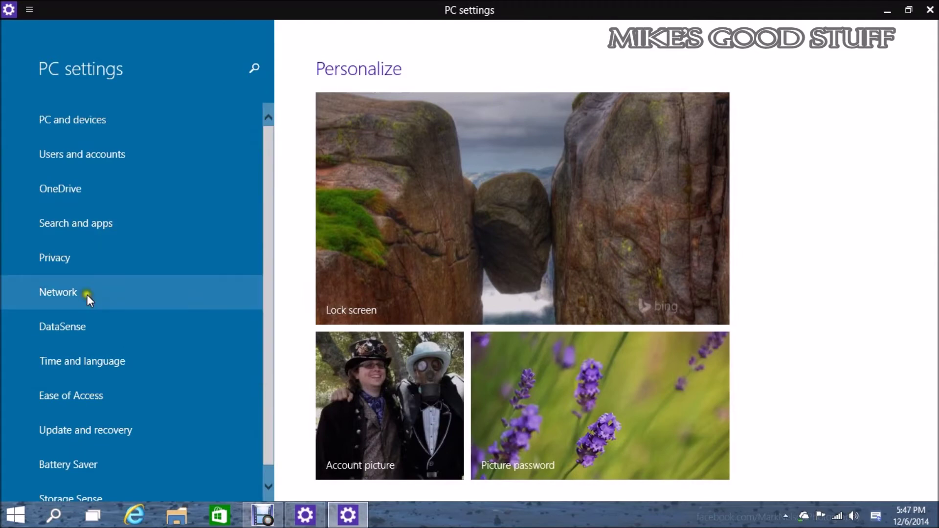
pyautogui.click(61, 294)
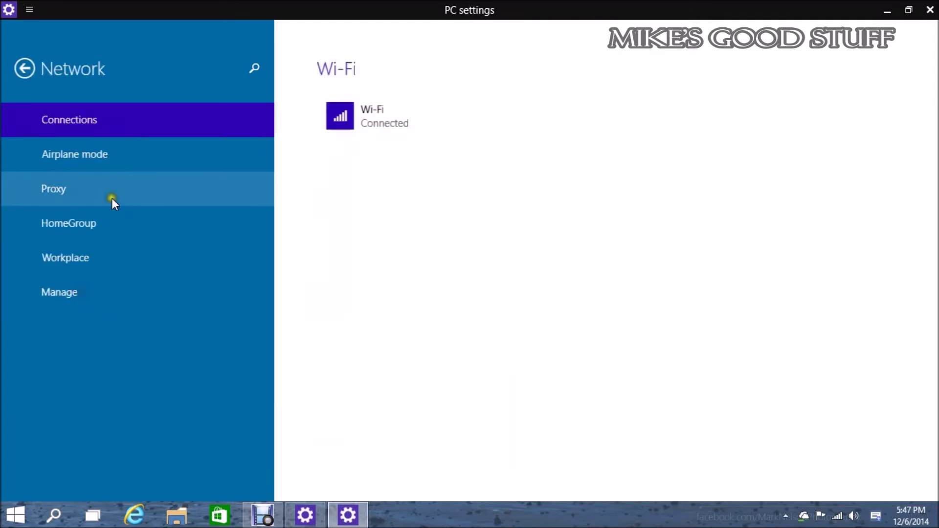
pyautogui.click(28, 61)
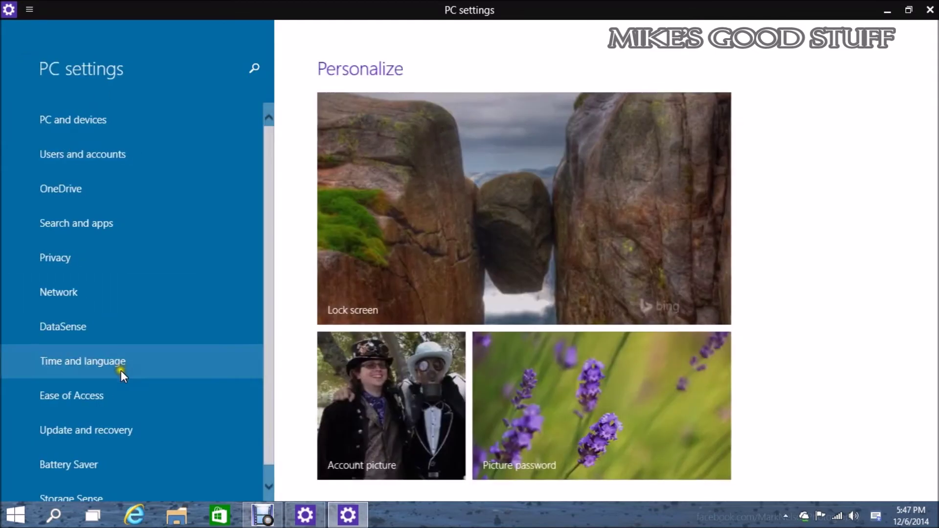
# View DataSense's Usage, Settings and Overview pages, then bring the zPC settings window forward.
pyautogui.click(82, 325)
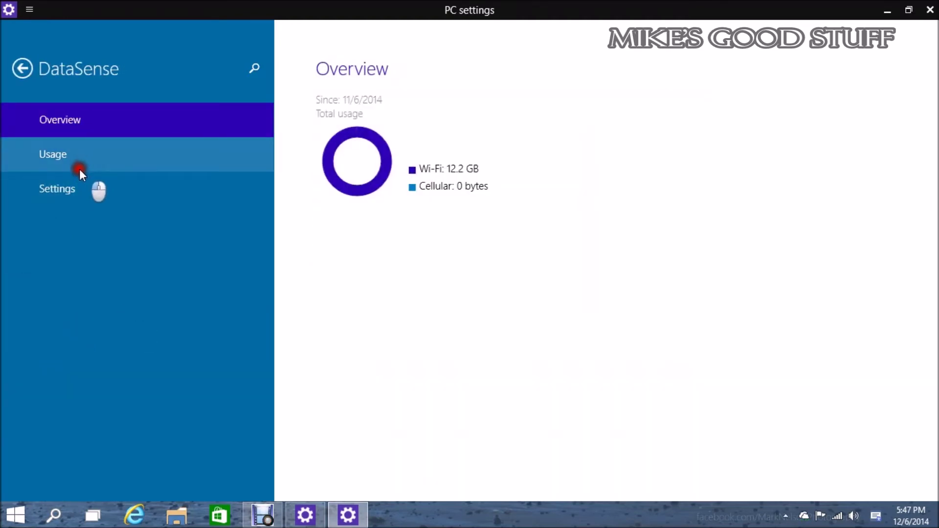
pyautogui.click(90, 148)
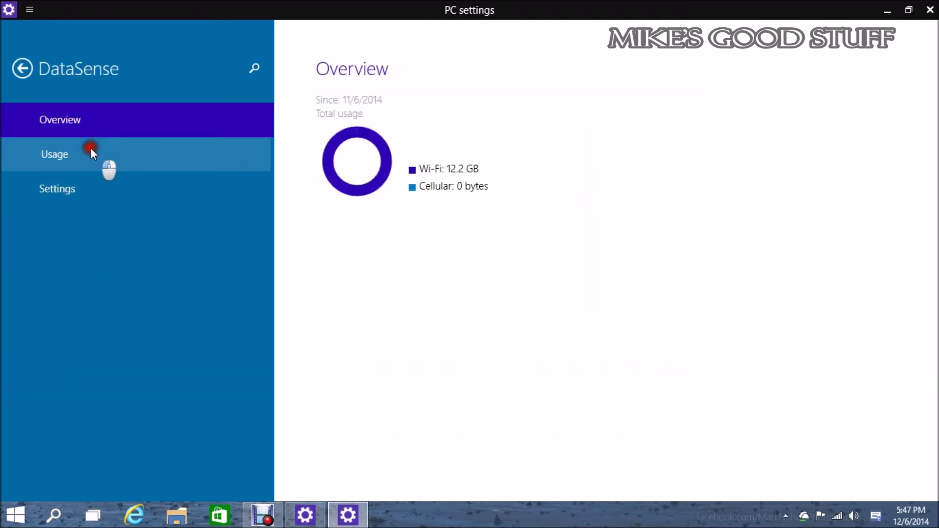
pyautogui.click(75, 192)
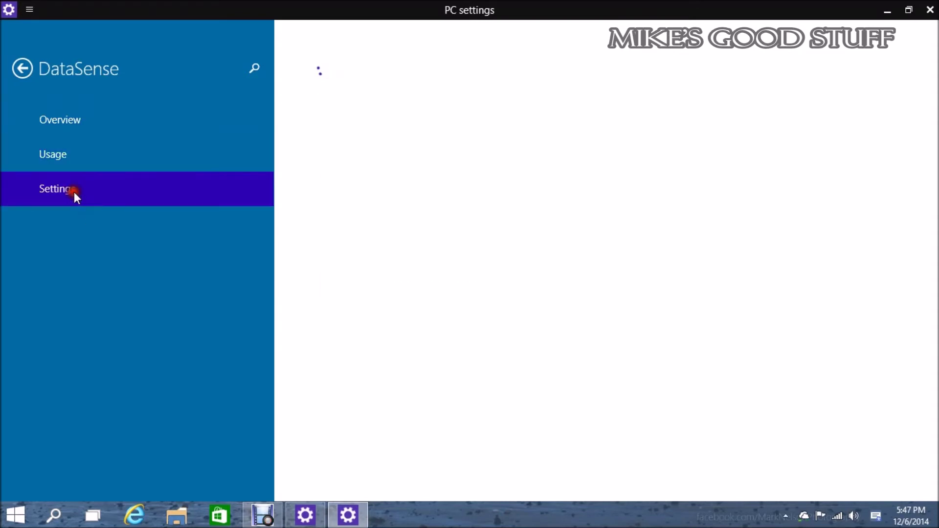
pyautogui.click(77, 123)
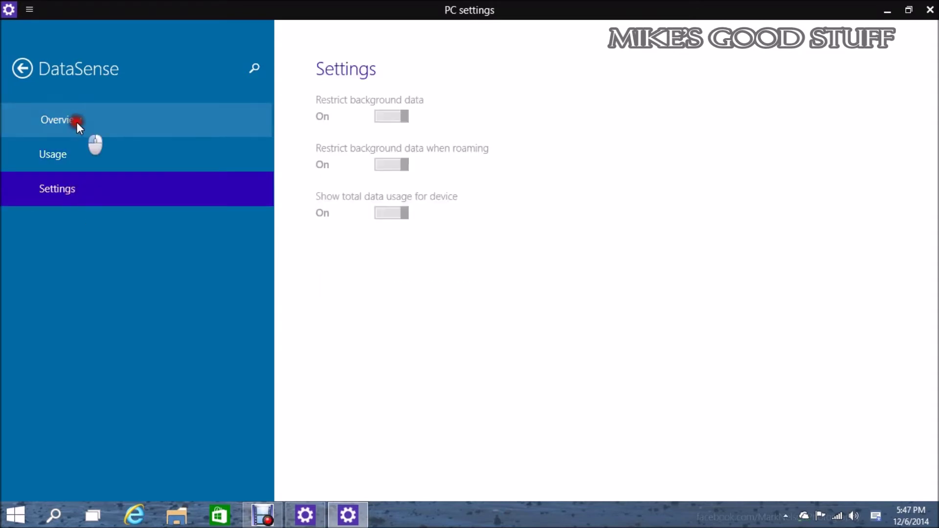
pyautogui.click(19, 69)
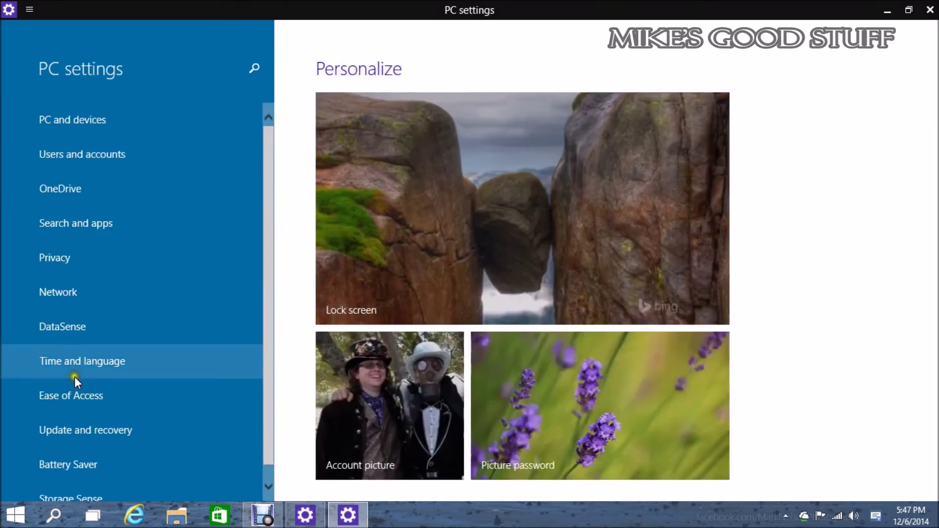
pyautogui.click(302, 518)
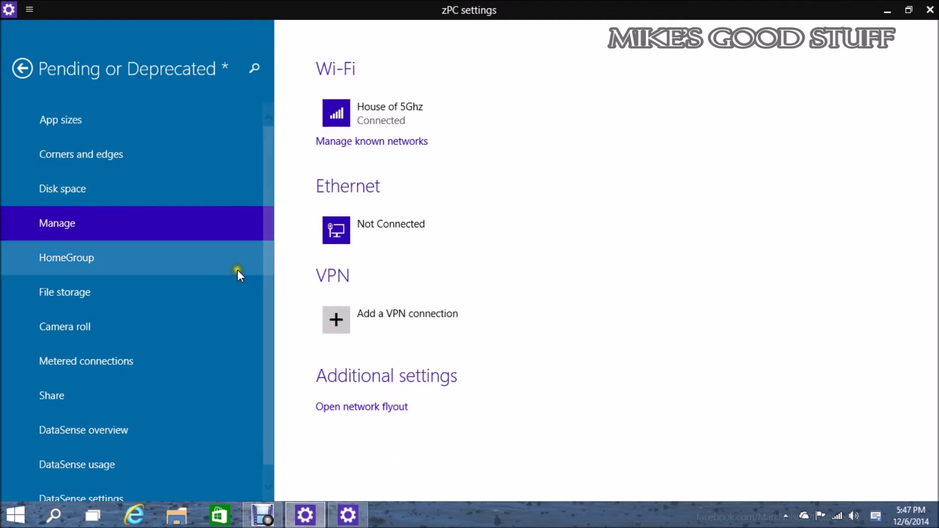
# Compare the HomeGroup page in zPC settings with Network > HomeGroup in PC settings.
pyautogui.click(197, 264)
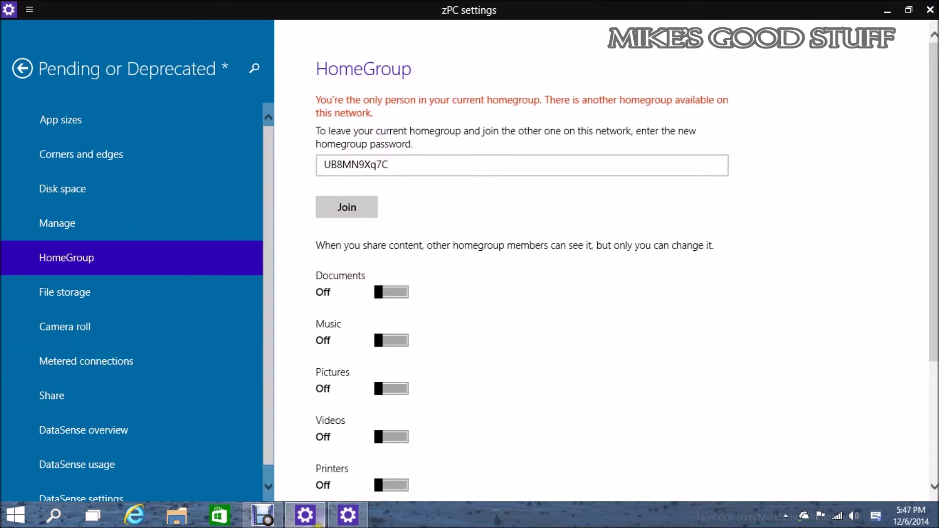
pyautogui.moveTo(323, 522)
pyautogui.click(348, 516)
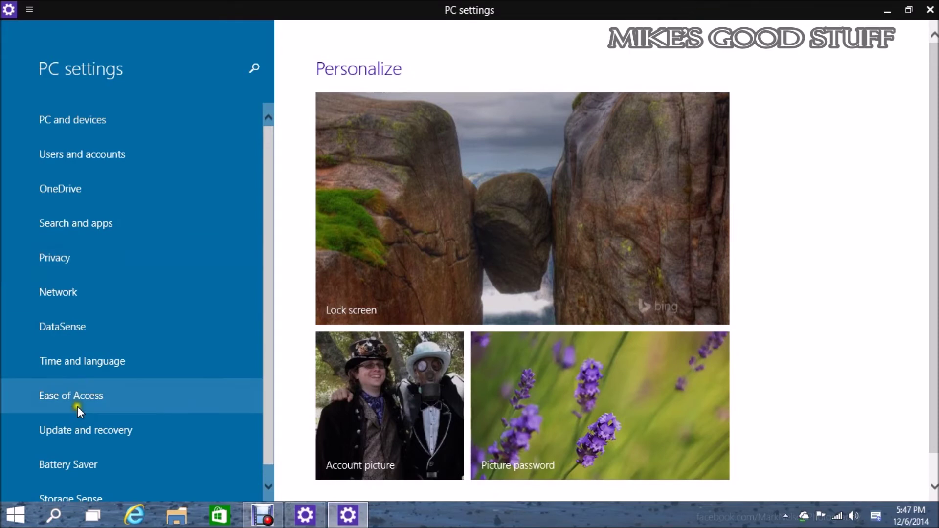
pyautogui.click(72, 295)
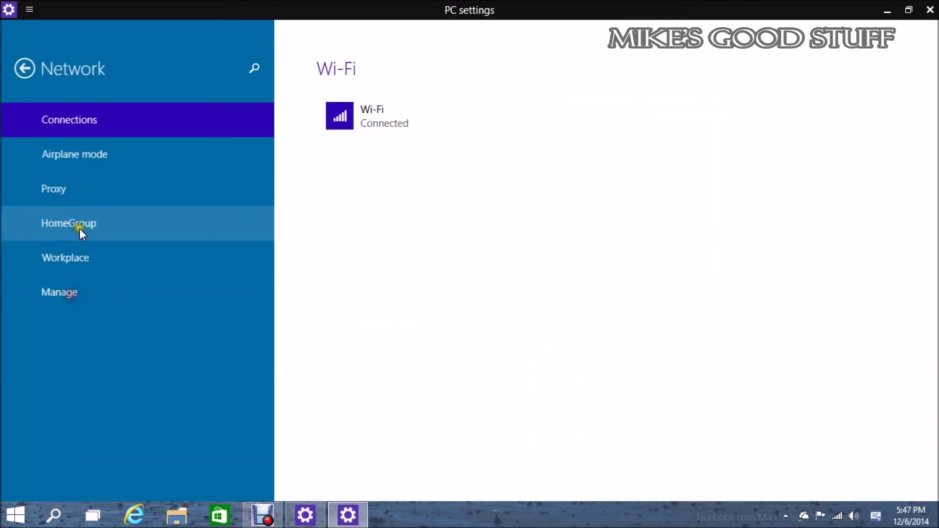
pyautogui.click(80, 228)
pyautogui.click(20, 78)
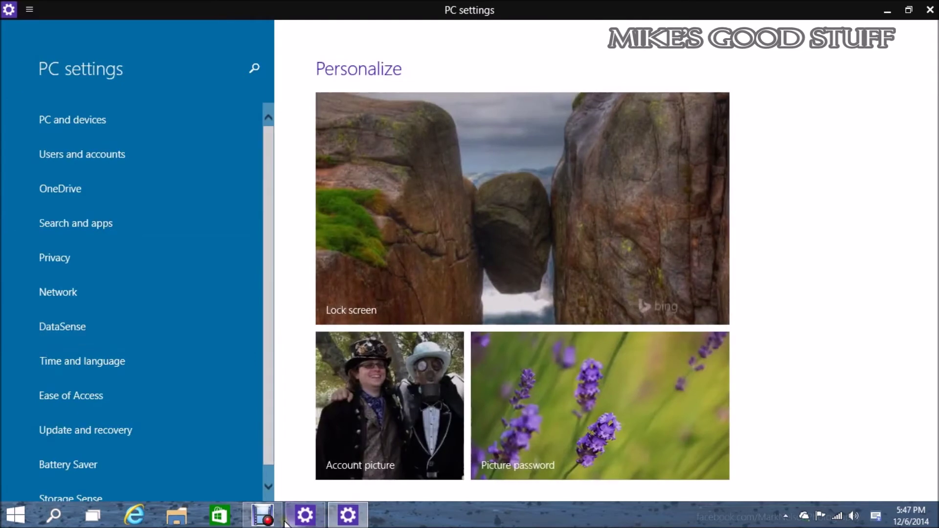
pyautogui.click(306, 514)
# Flip between zPC settings' File storage and Camera roll pages, ending on OneDrive storage details.
pyautogui.click(122, 305)
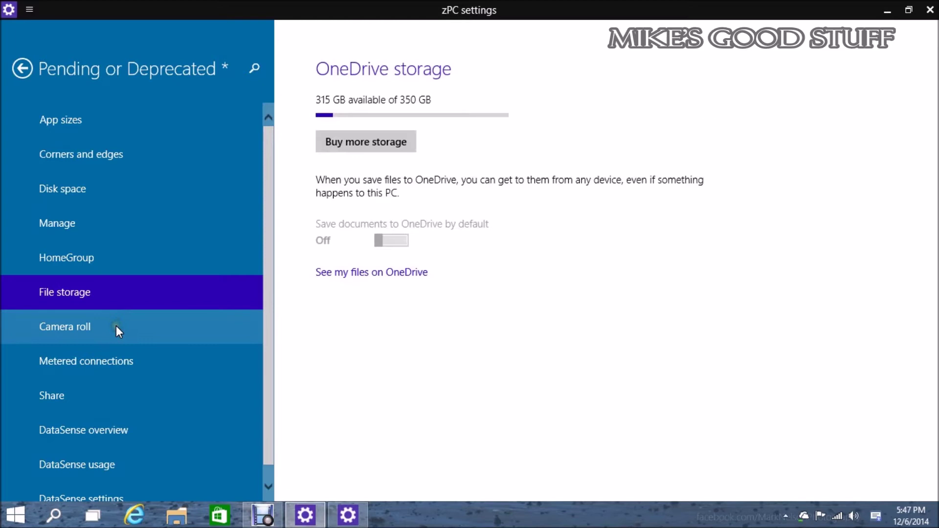
pyautogui.click(116, 327)
pyautogui.click(118, 296)
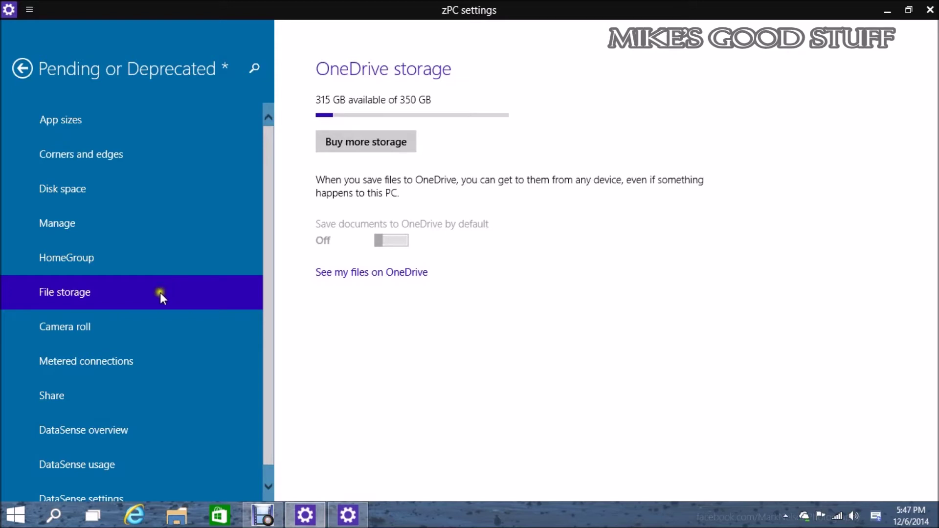
pyautogui.click(119, 327)
pyautogui.click(123, 285)
# Check the OneDrive settings in PC settings, then return to zPC settings.
pyautogui.click(332, 520)
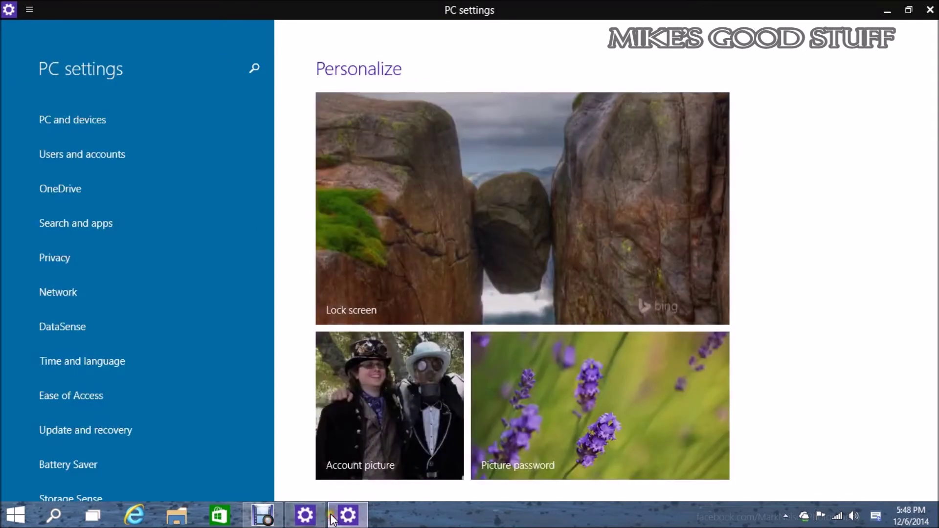
pyautogui.click(94, 189)
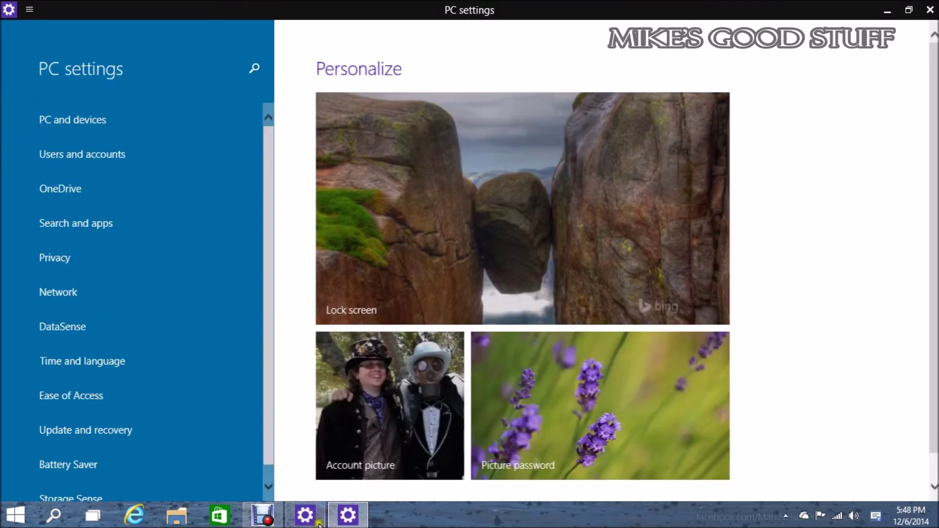
pyautogui.click(305, 515)
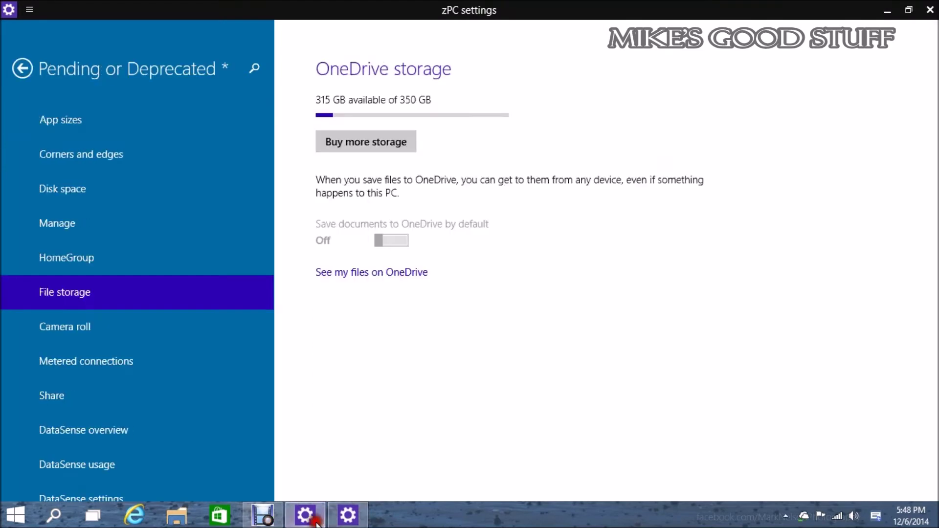
# View Camera roll upload, metered connections and DataSense overview, usage and settings pages, then go back.
pyautogui.click(159, 339)
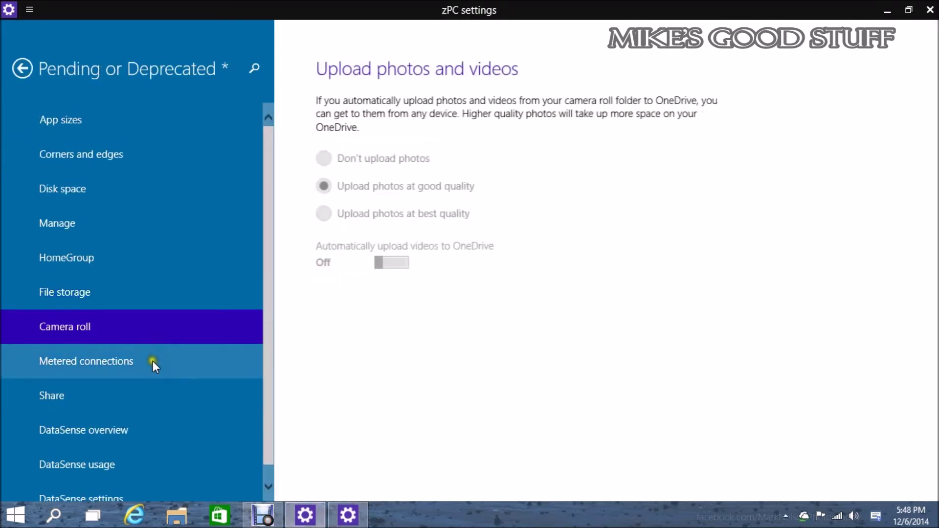
pyautogui.click(152, 361)
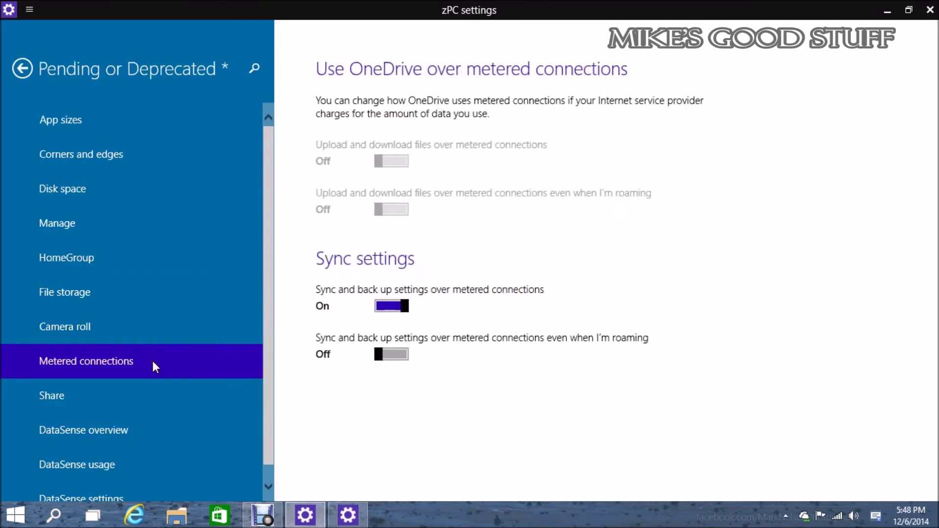
pyautogui.click(141, 430)
pyautogui.click(143, 463)
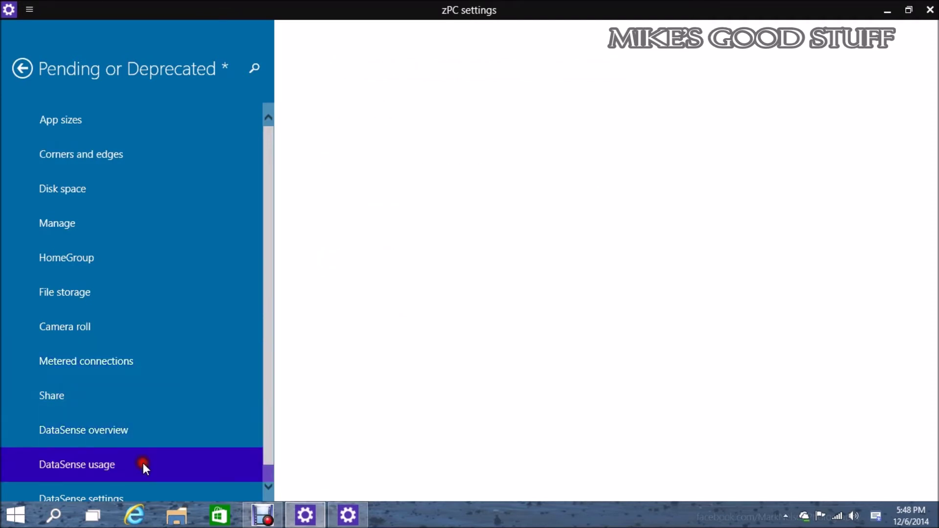
pyautogui.click(143, 493)
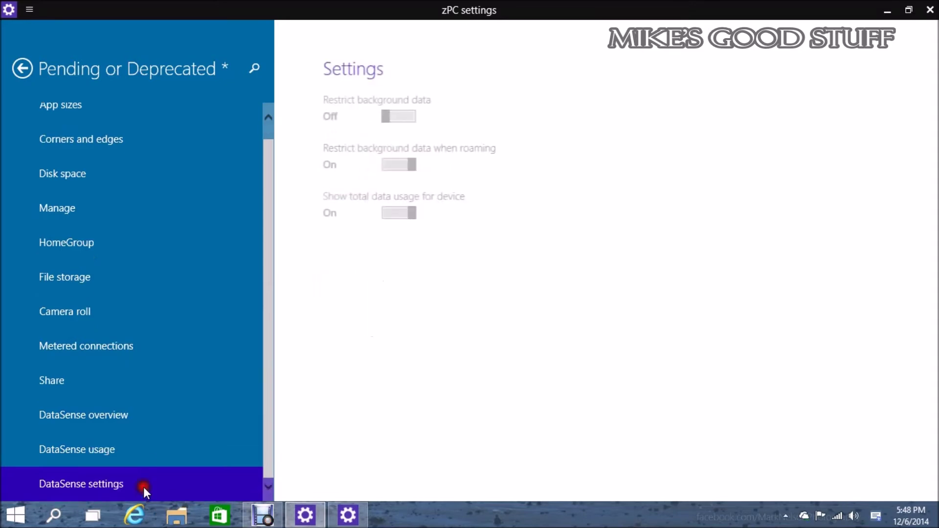
pyautogui.click(27, 72)
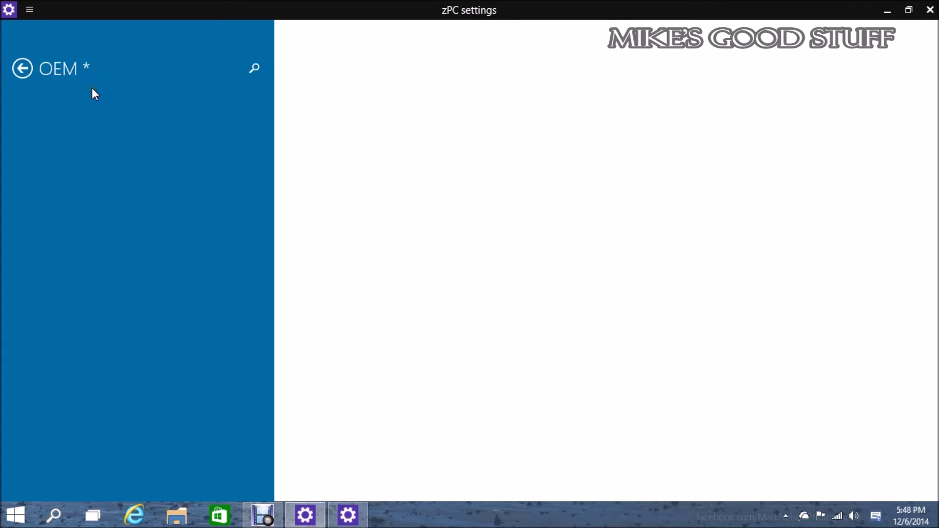
# Leave the empty OEM * page and open the Privacy settings.
pyautogui.click(22, 69)
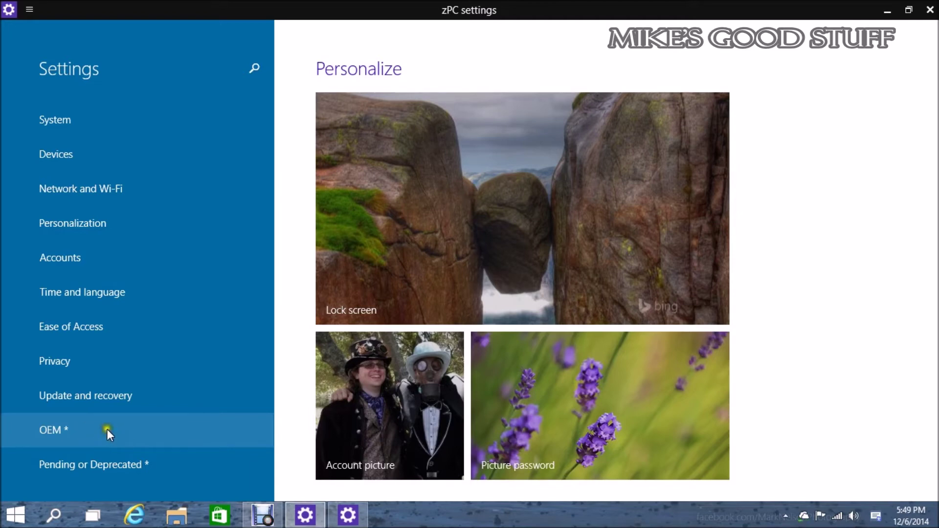
pyautogui.click(106, 357)
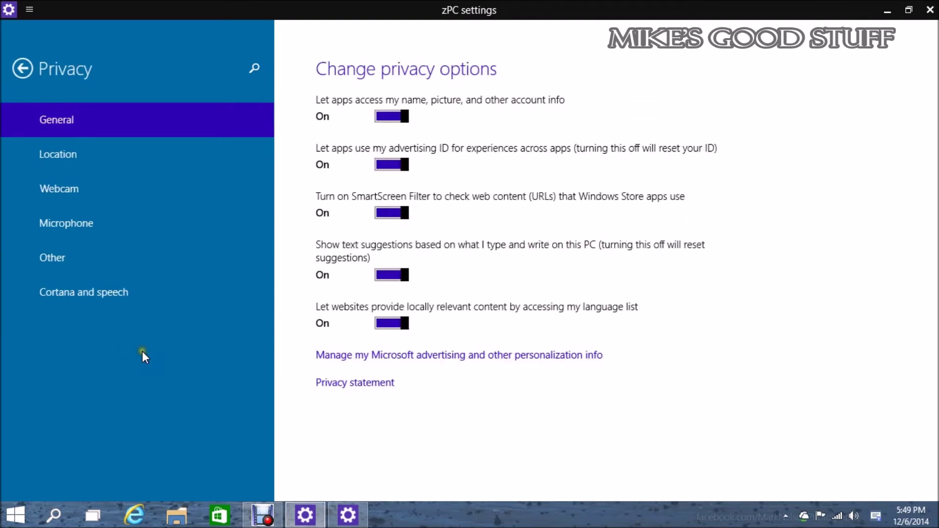
# Browse the Privacy pages Location, Webcam and Other devices, ending on Cortana and speech.
pyautogui.click(101, 120)
pyautogui.click(22, 69)
pyautogui.click(438, 120)
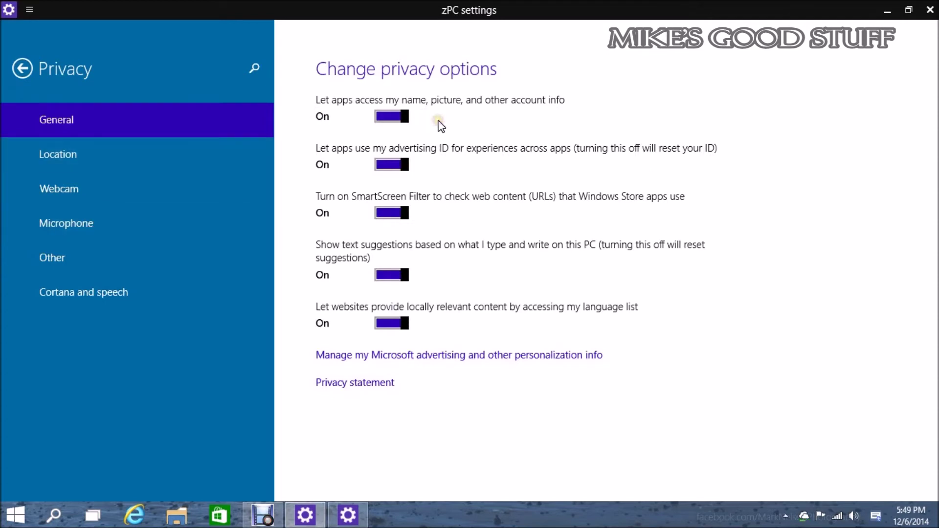
pyautogui.click(397, 122)
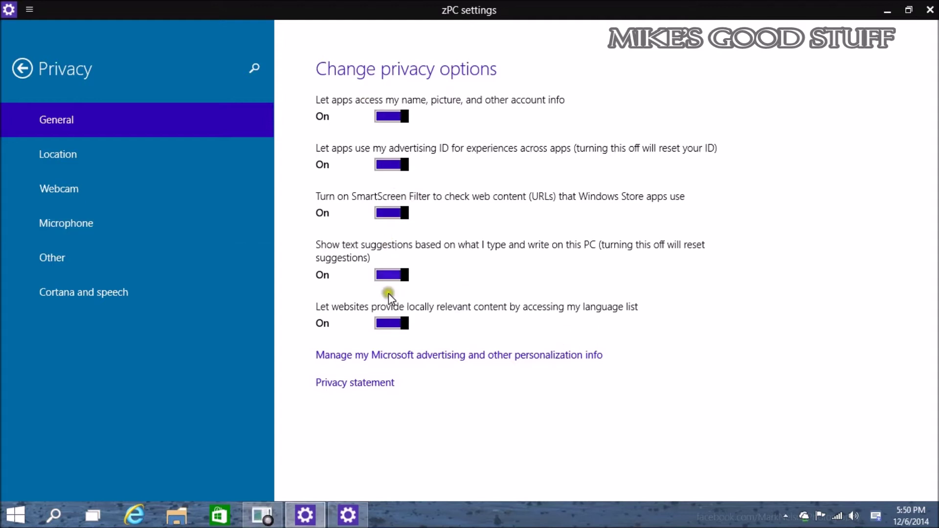
pyautogui.click(139, 157)
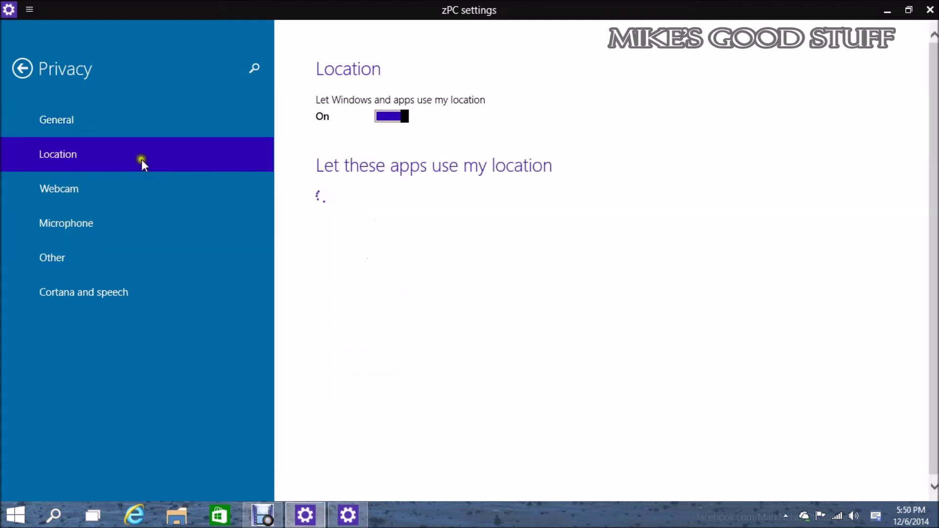
pyautogui.click(140, 190)
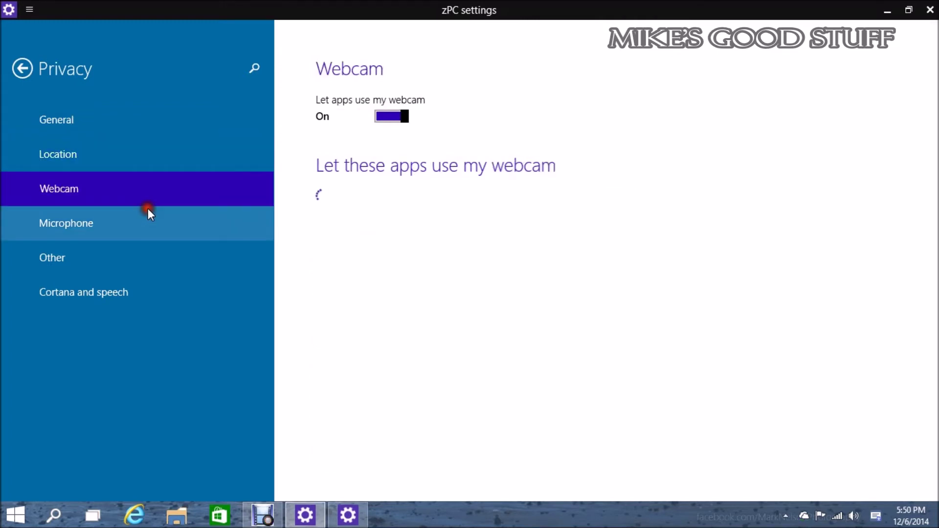
pyautogui.click(145, 254)
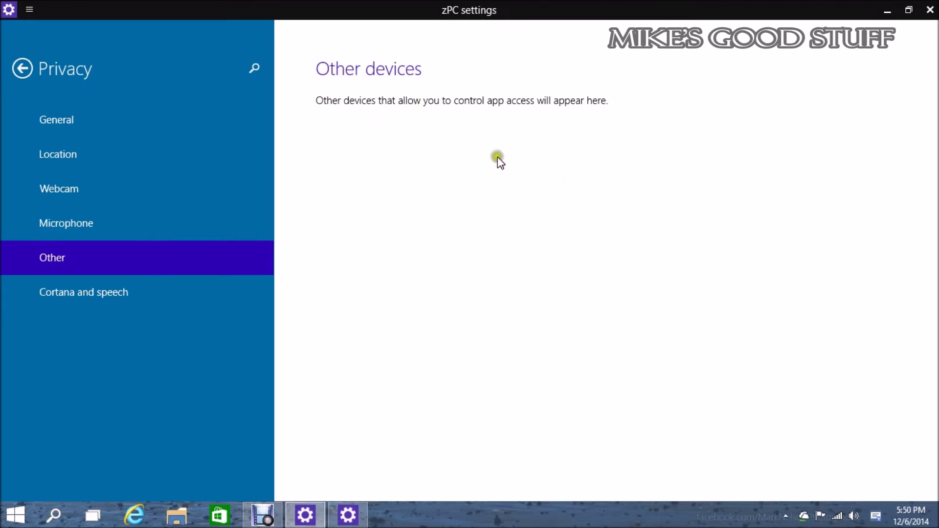
pyautogui.click(175, 293)
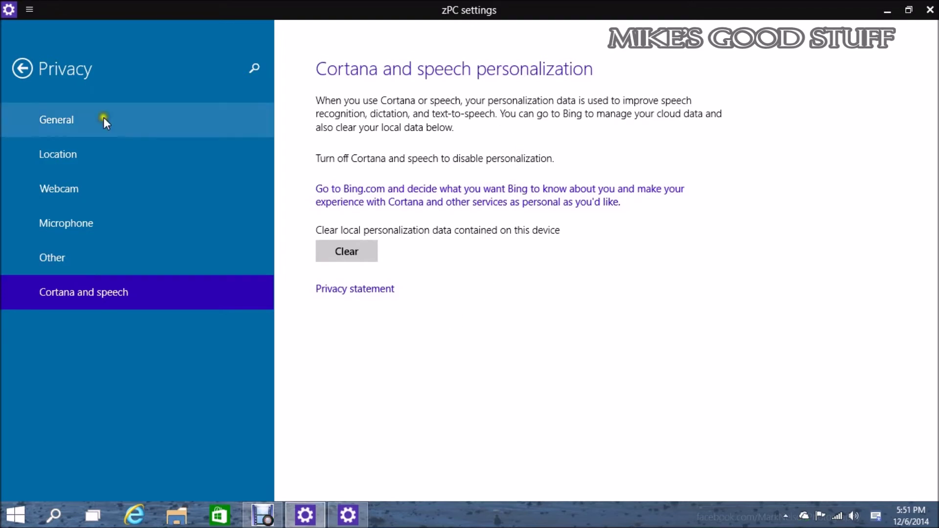
# Open Update and recovery in both the zPC settings and PC settings windows.
pyautogui.click(22, 69)
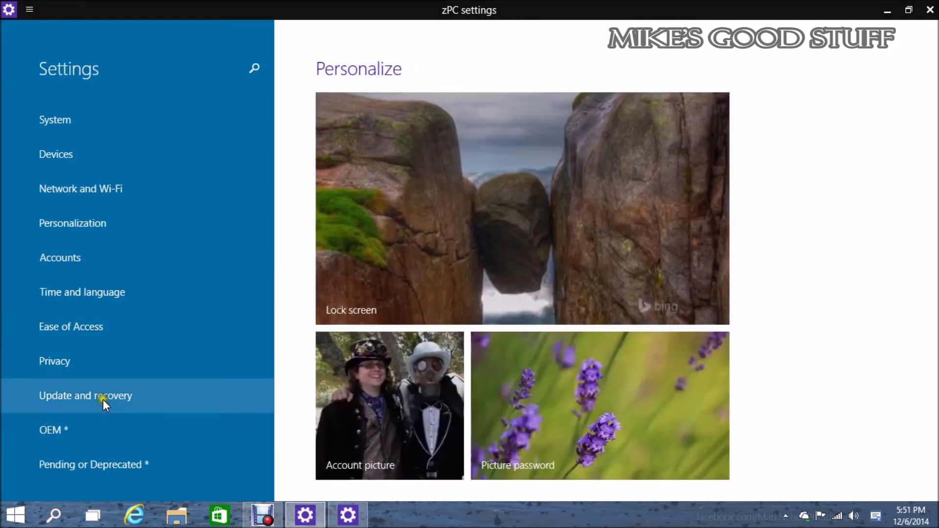
pyautogui.click(103, 401)
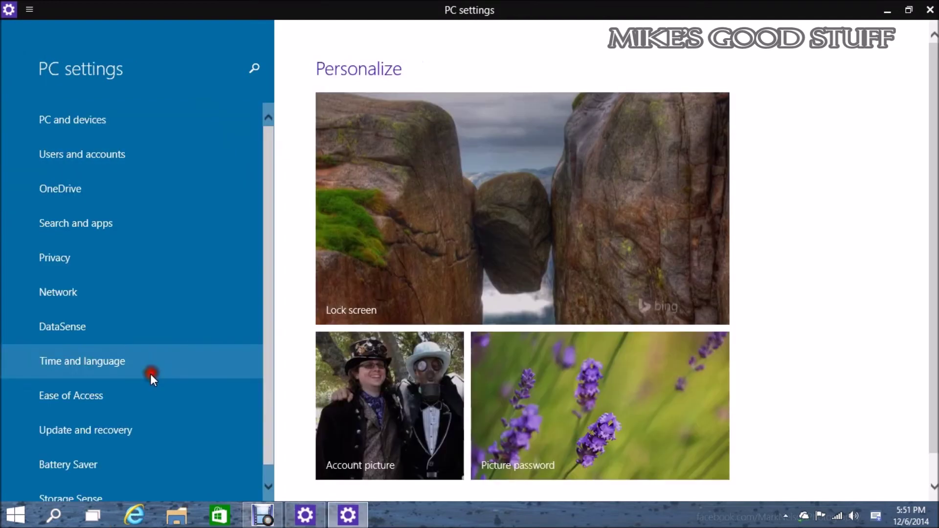
pyautogui.click(116, 433)
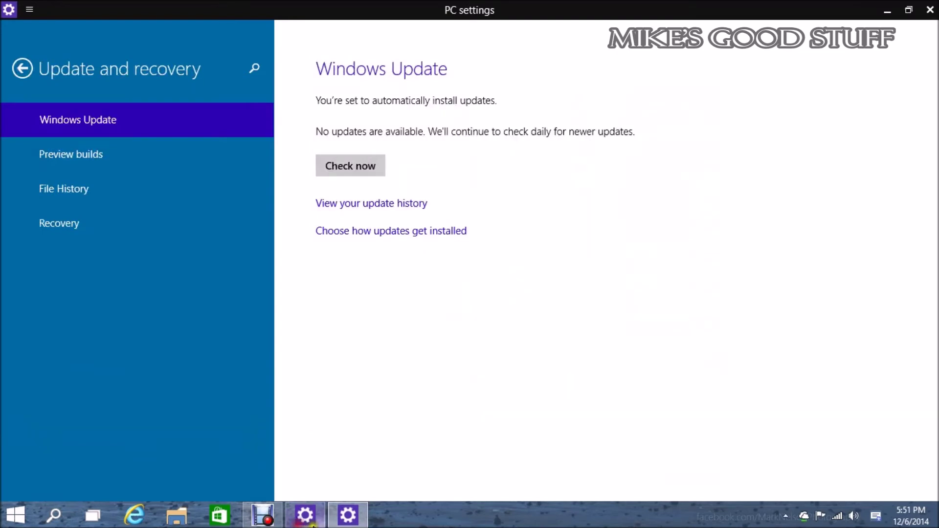
pyautogui.click(341, 518)
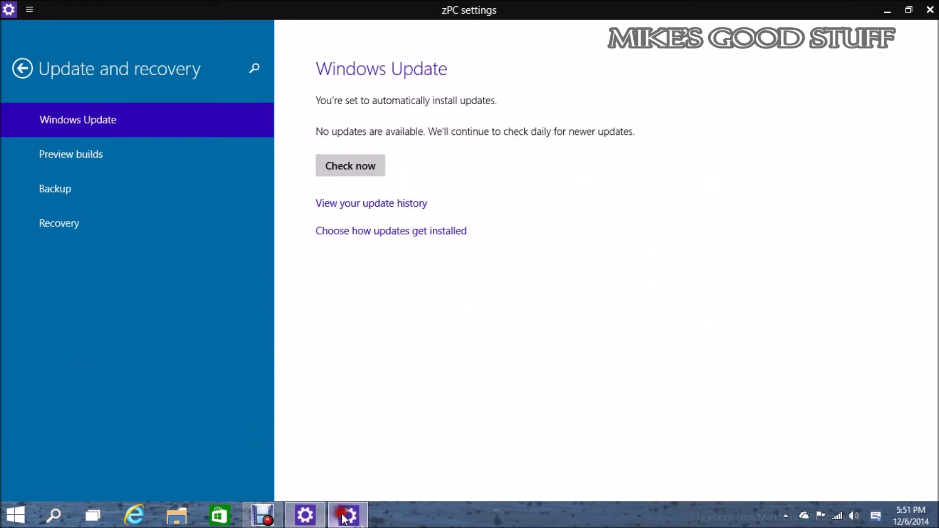
pyautogui.click(345, 517)
pyautogui.click(324, 514)
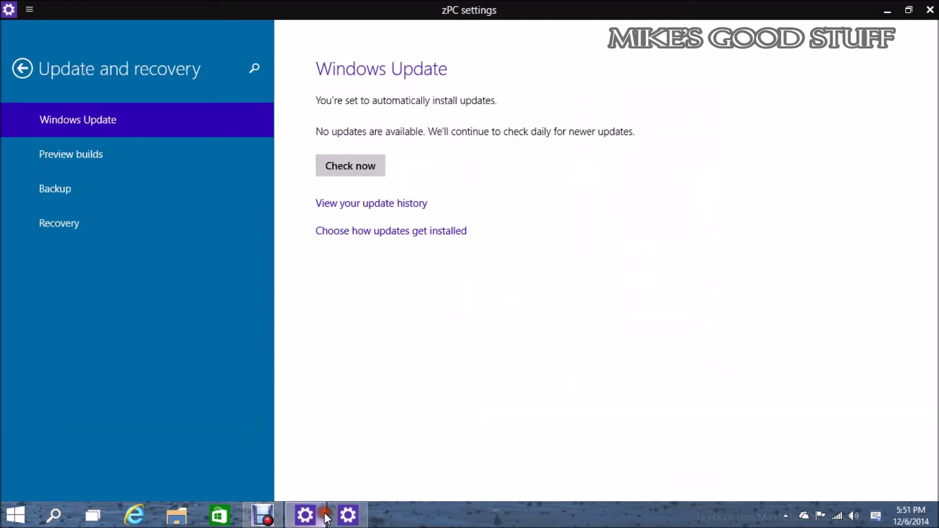
# Compare zPC Backup with PC settings File History, then show Recovery and Preview builds.
pyautogui.click(73, 190)
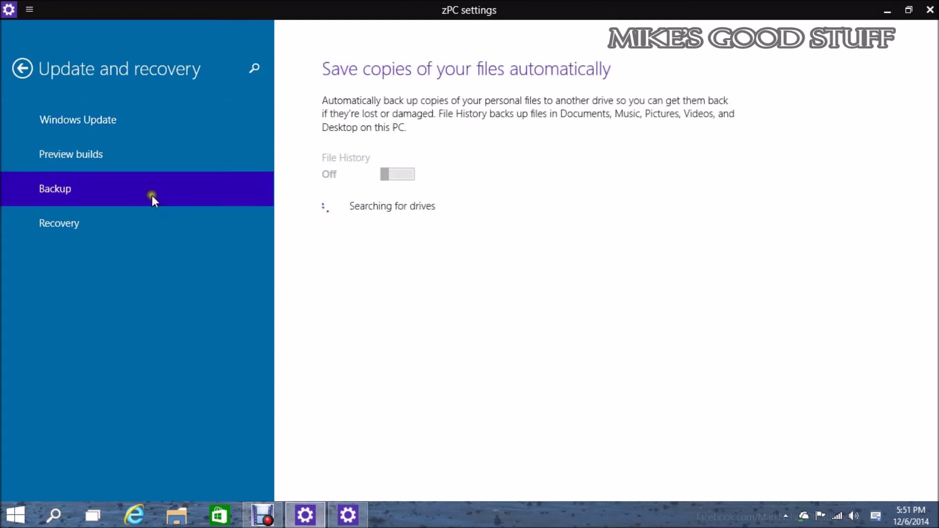
pyautogui.click(349, 516)
pyautogui.click(110, 193)
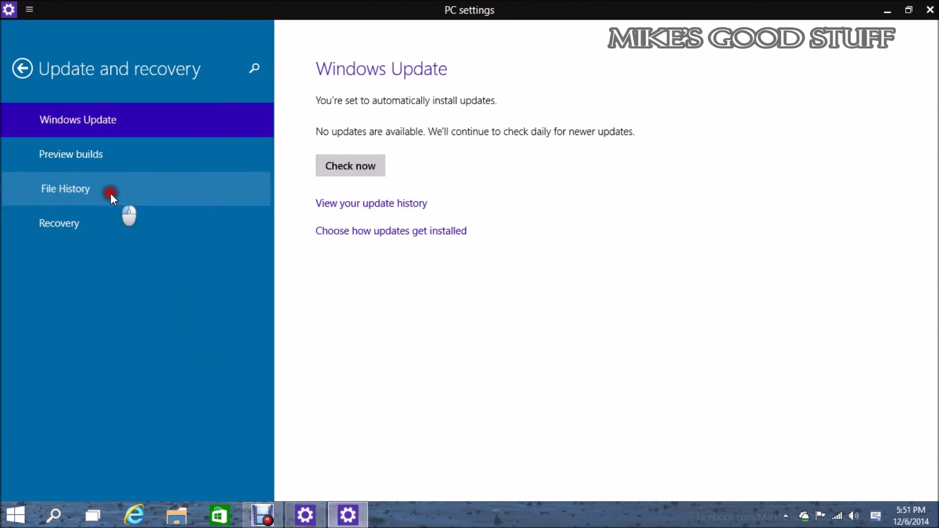
pyautogui.click(266, 316)
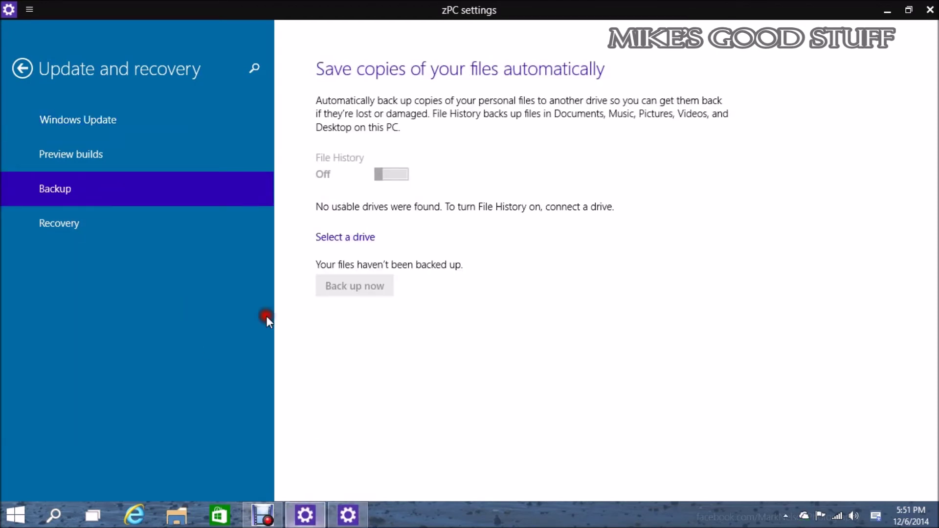
pyautogui.click(145, 195)
pyautogui.click(349, 519)
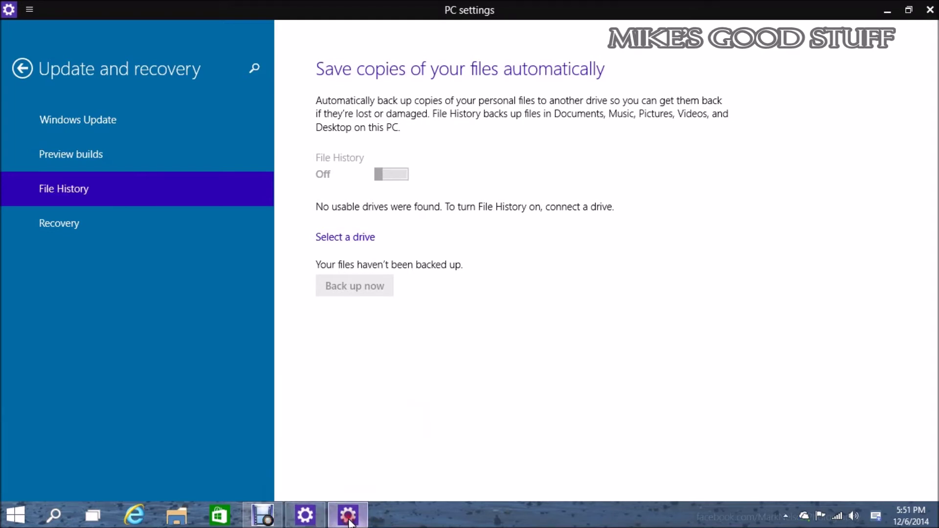
pyautogui.click(113, 189)
pyautogui.click(300, 518)
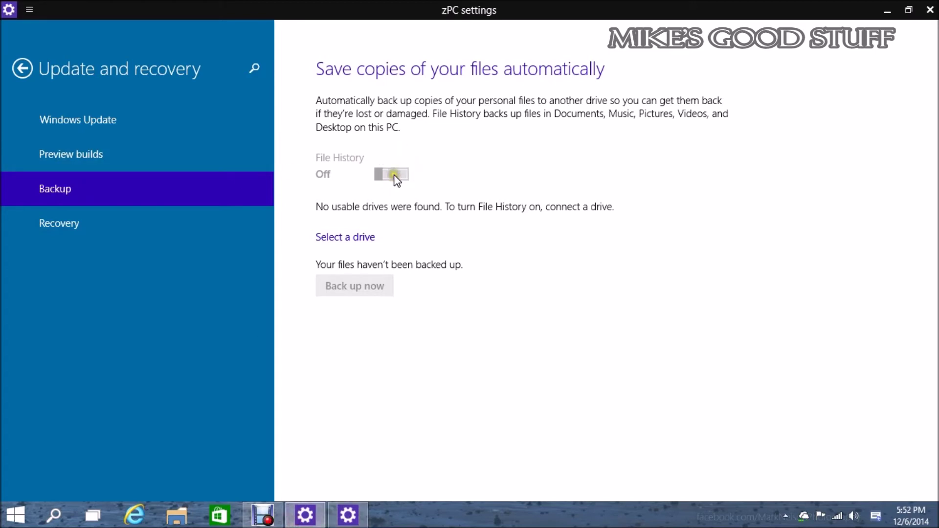
pyautogui.click(218, 229)
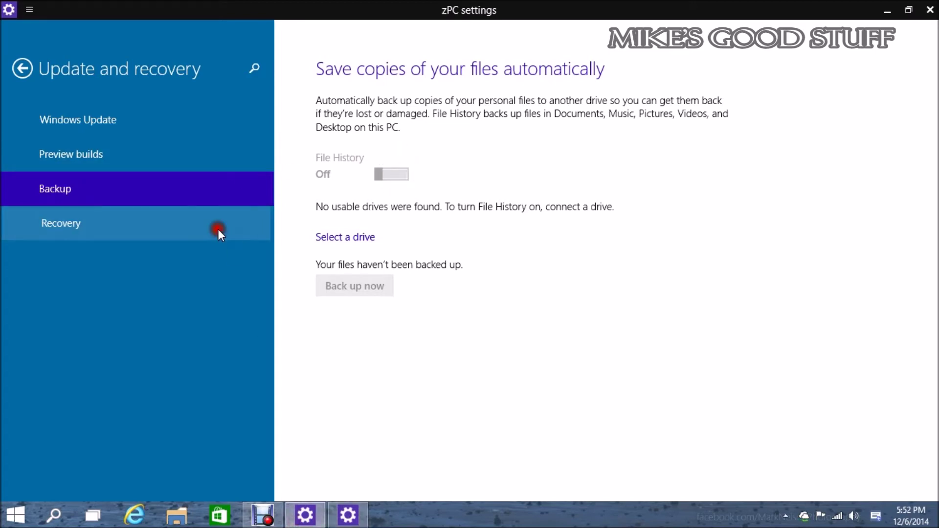
pyautogui.click(180, 152)
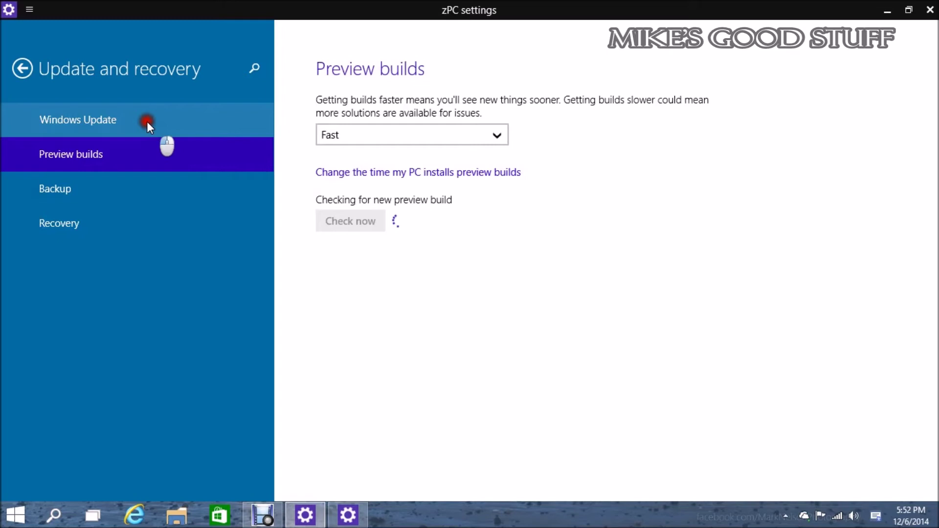
pyautogui.click(161, 189)
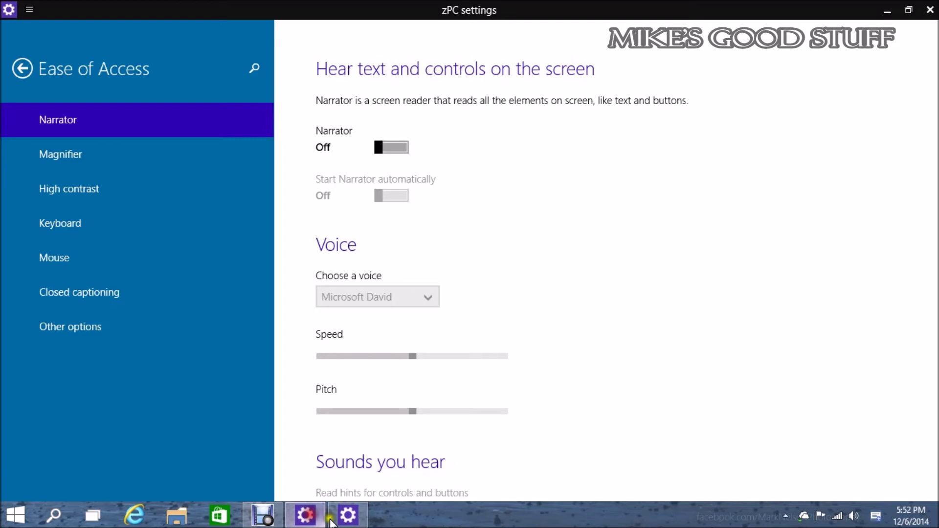
pyautogui.click(204, 292)
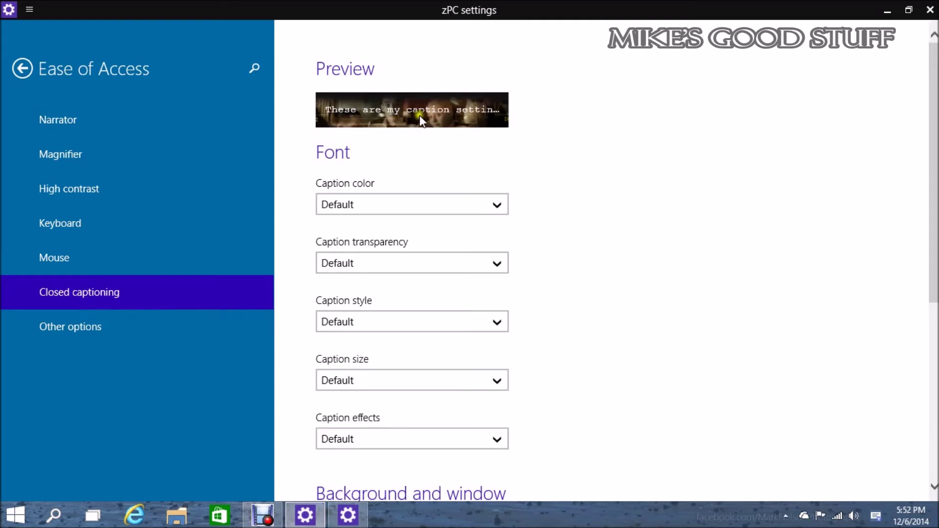
pyautogui.click(487, 206)
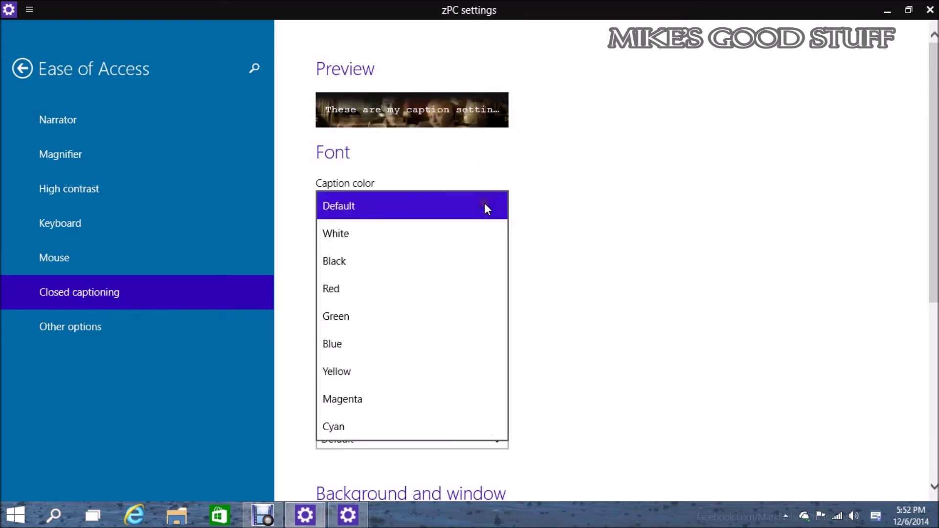
pyautogui.click(583, 167)
pyautogui.click(459, 210)
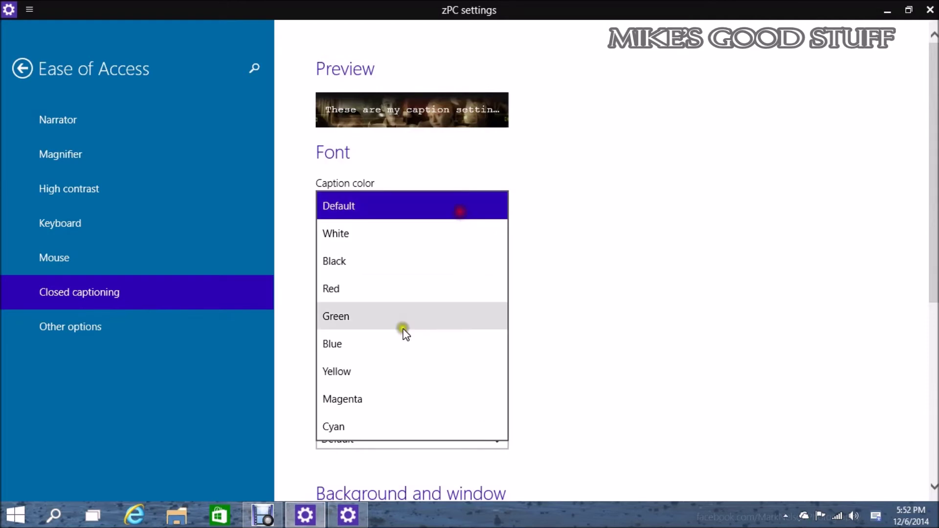
pyautogui.click(404, 324)
pyautogui.click(443, 206)
pyautogui.click(522, 204)
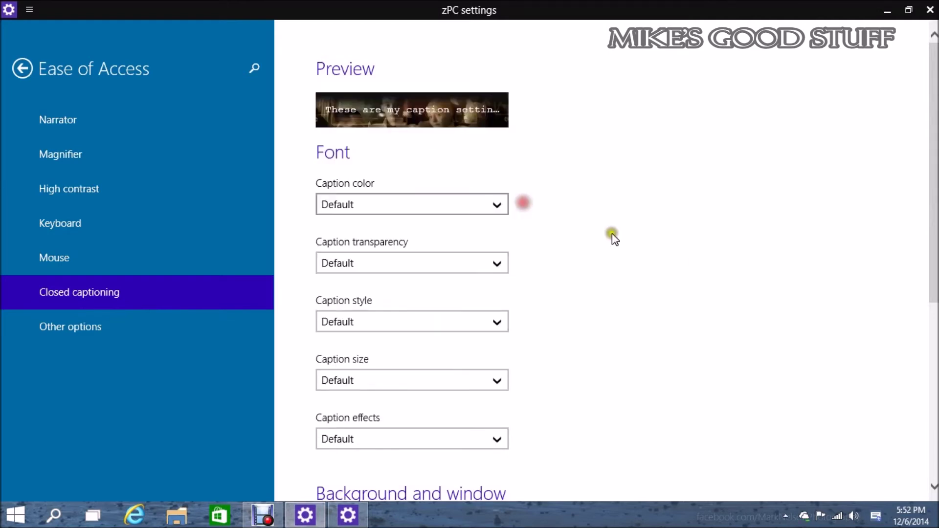
pyautogui.moveTo(936, 214); pyautogui.dragTo(905, 92)
pyautogui.click(573, 287)
pyautogui.click(550, 173)
pyautogui.click(582, 251)
pyautogui.click(665, 269)
pyautogui.click(665, 272)
pyautogui.click(667, 267)
pyautogui.click(935, 328)
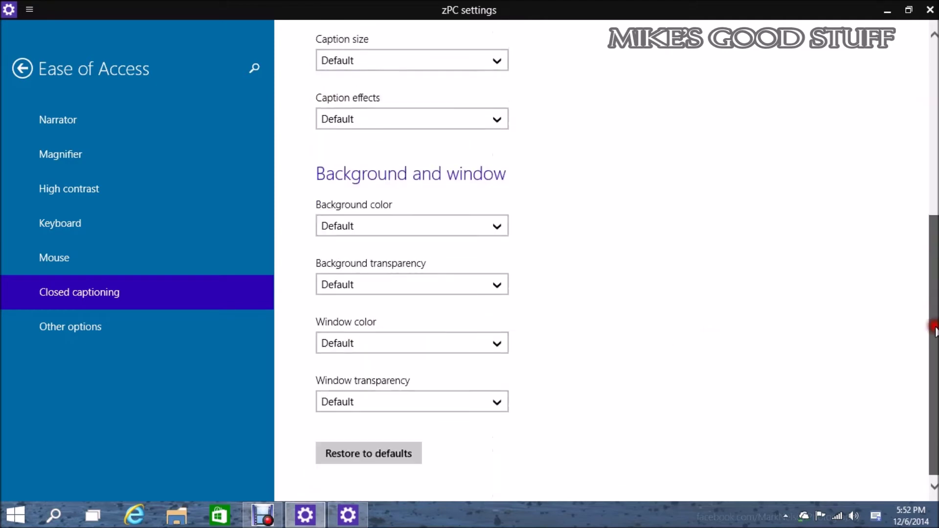
pyautogui.moveTo(934, 346); pyautogui.dragTo(935, 138)
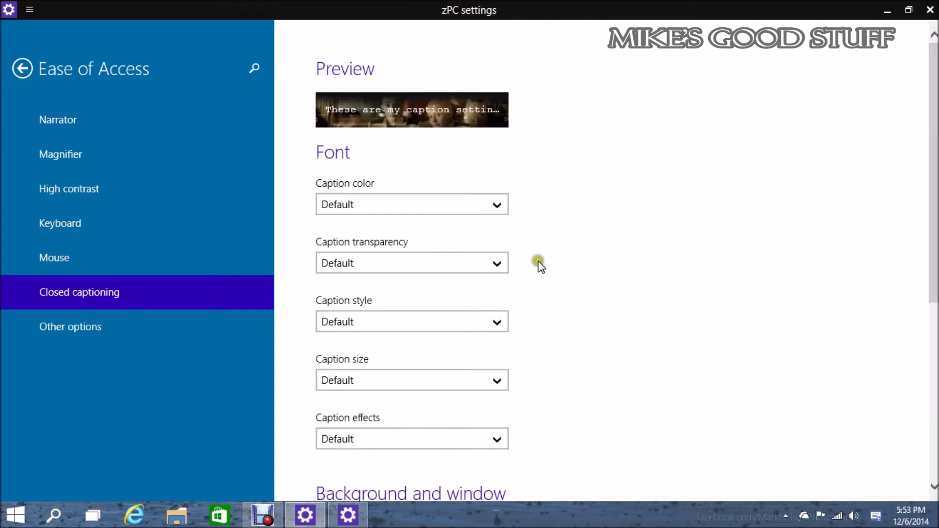
# Glance at the PC settings Narrator page, then return zPC settings to its Settings home.
pyautogui.click(345, 520)
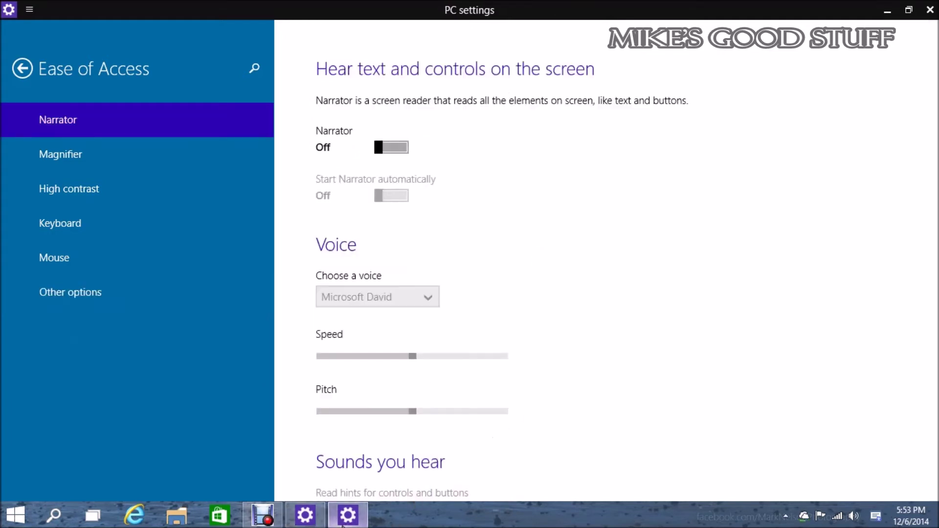
pyautogui.click(309, 518)
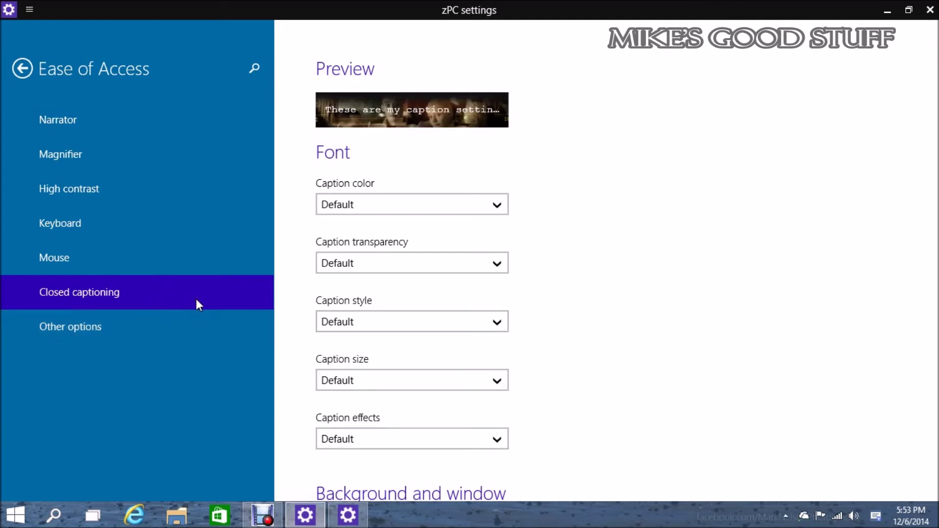
pyautogui.click(166, 258)
# In PC settings, go back and open Time and language > Region and language.
pyautogui.press('BackSpace')
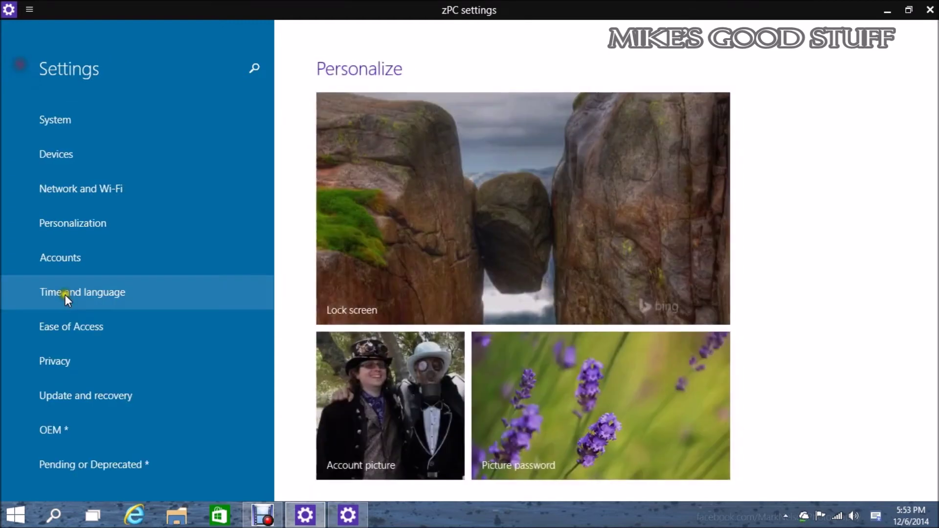
pyautogui.click(90, 295)
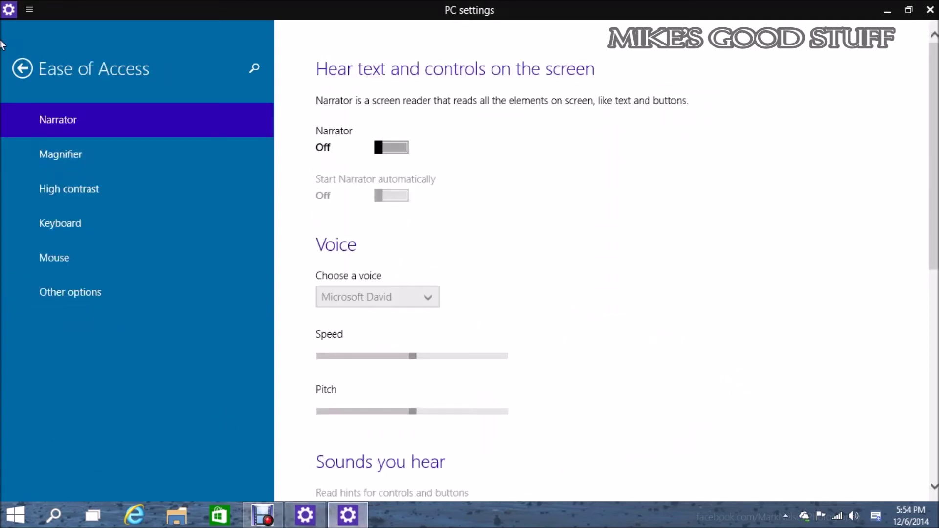
pyautogui.press('BackSpace')
pyautogui.click(101, 372)
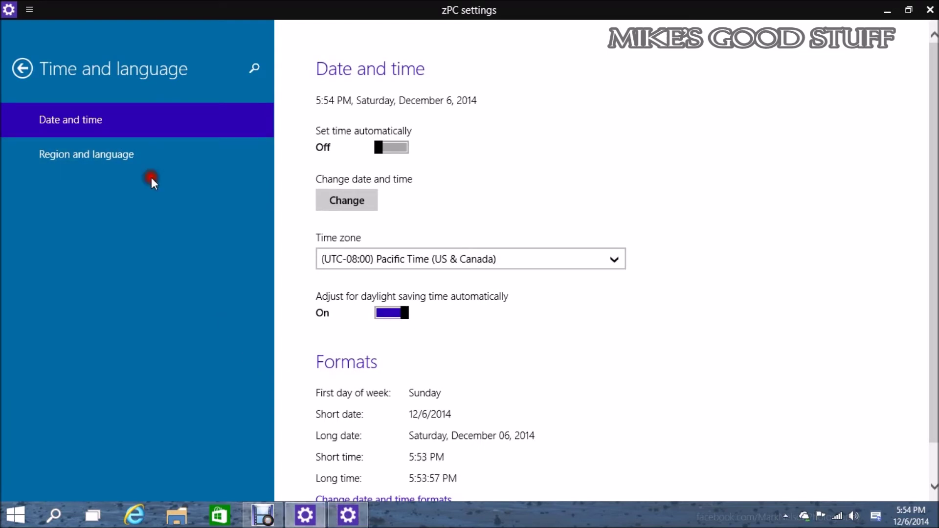
pyautogui.click(151, 157)
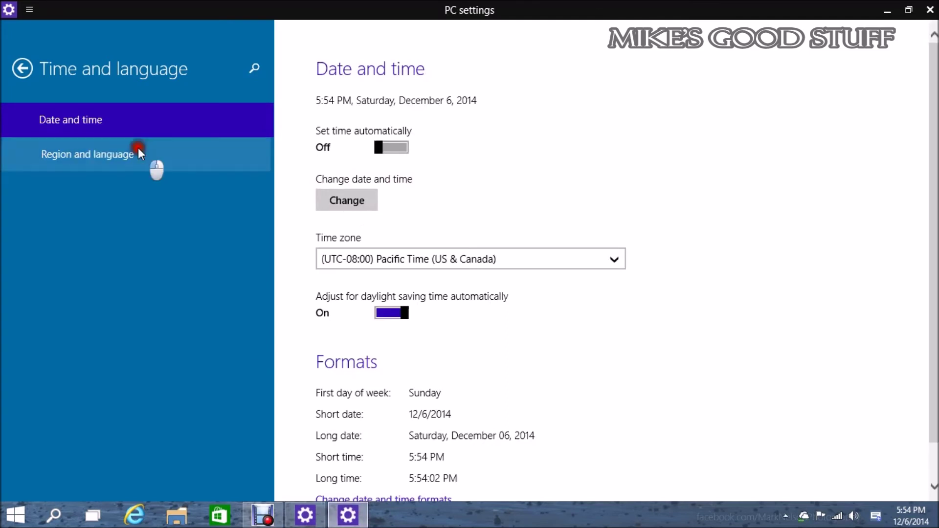
pyautogui.click(134, 145)
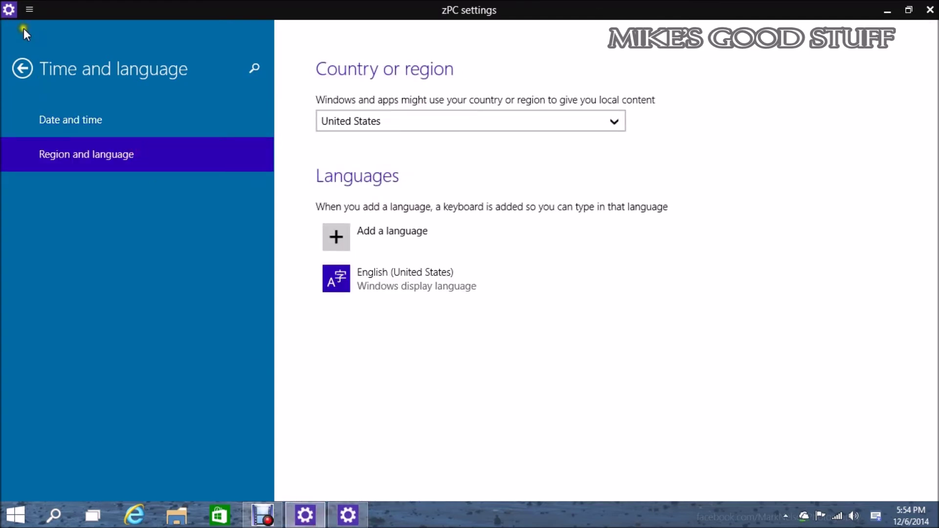
# Return zPC settings to its main Settings list, briefly opening Accounts.
pyautogui.click(24, 64)
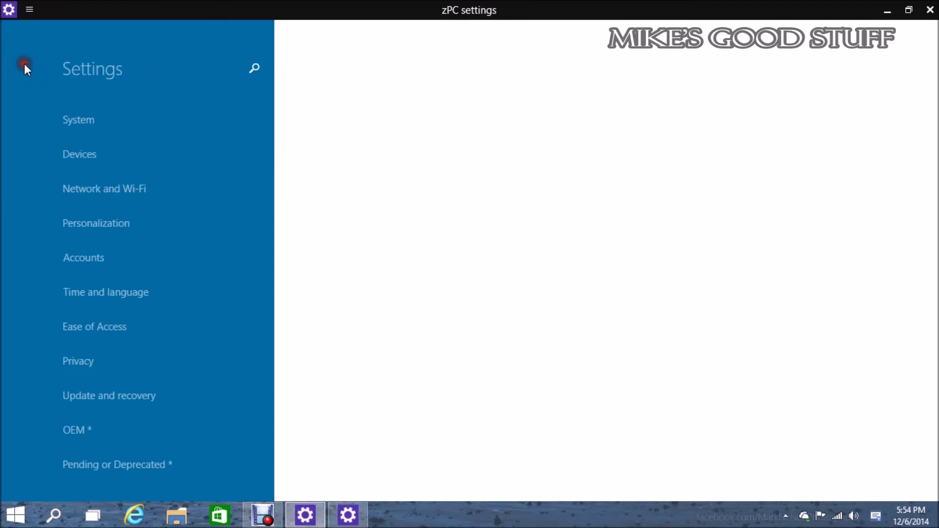
pyautogui.click(55, 106)
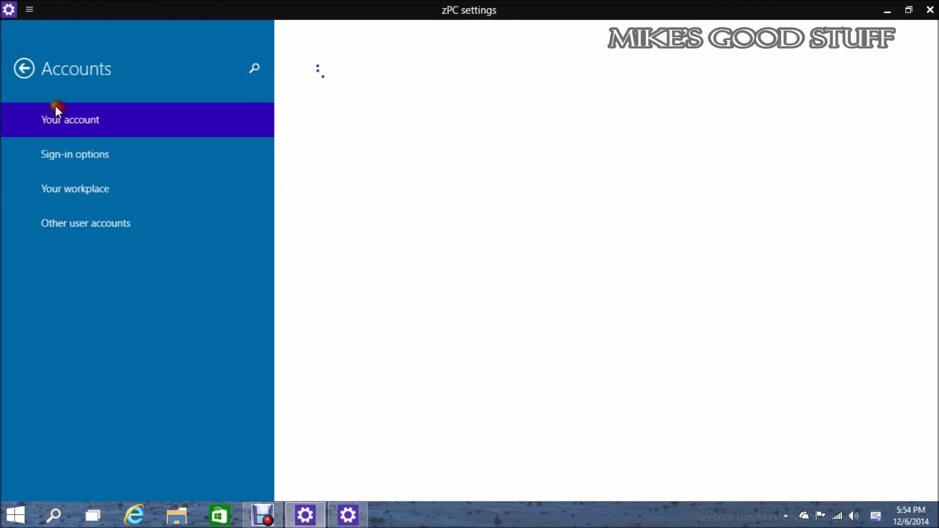
pyautogui.click(34, 73)
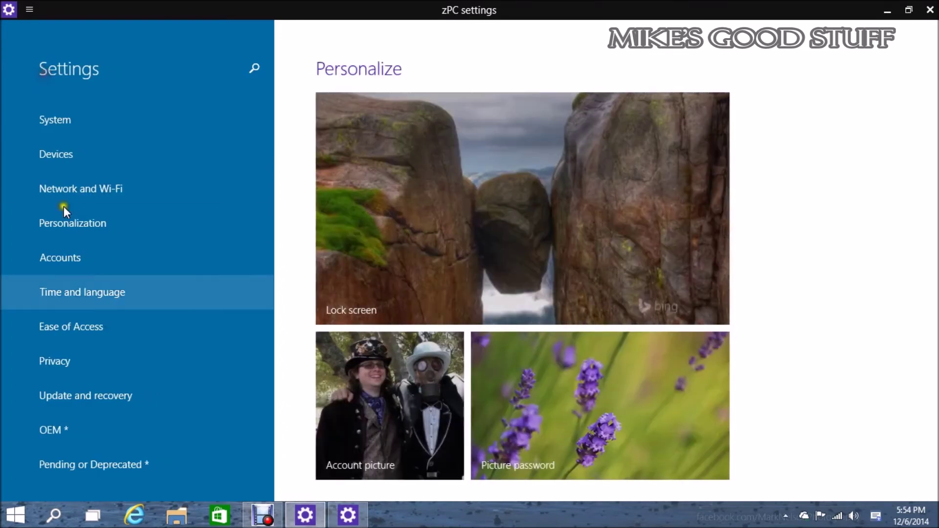
# Open Accounts in zPC settings and return PC settings to its category list.
pyautogui.click(65, 267)
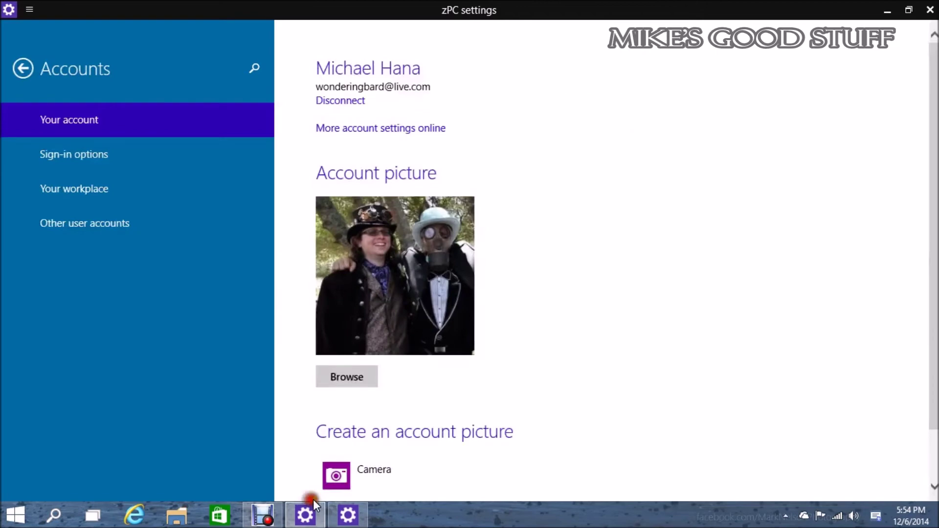
pyautogui.click(313, 500)
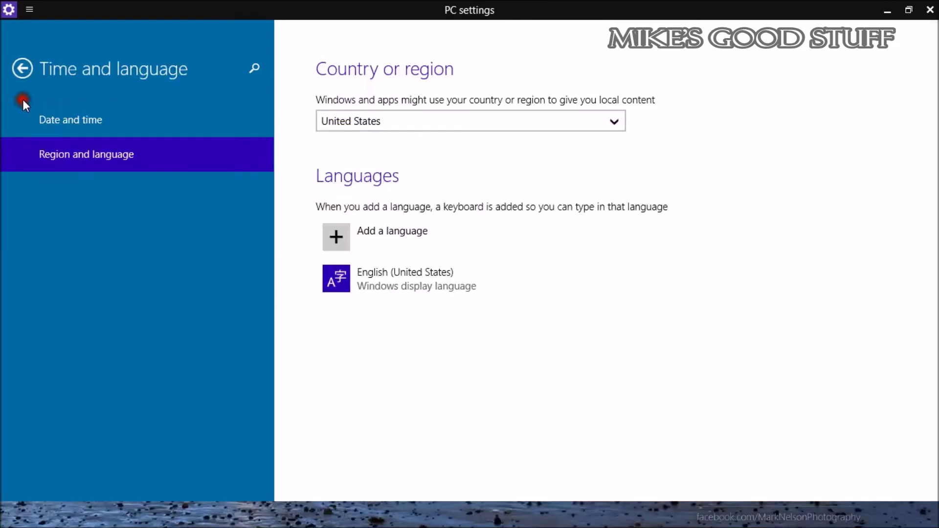
pyautogui.click(22, 69)
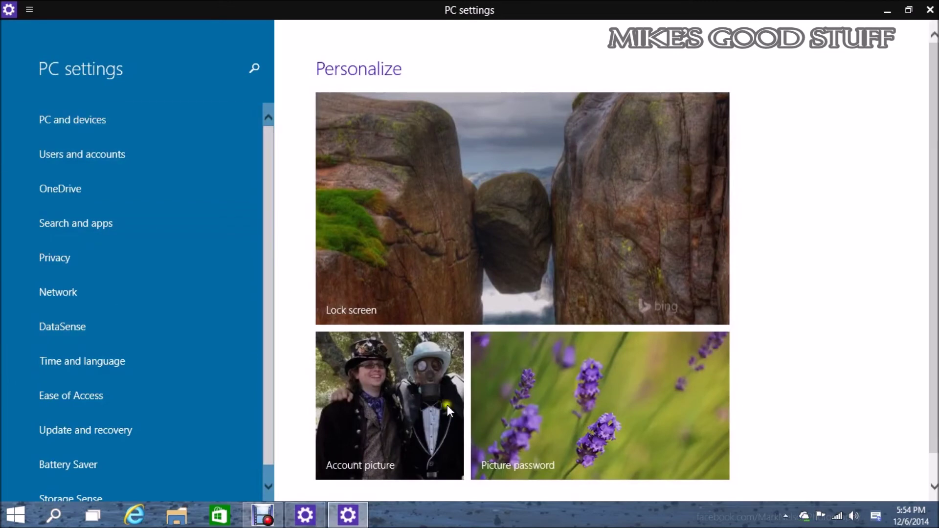
# View the zPC Accounts sign-in options, then go back to Settings home.
pyautogui.click(348, 514)
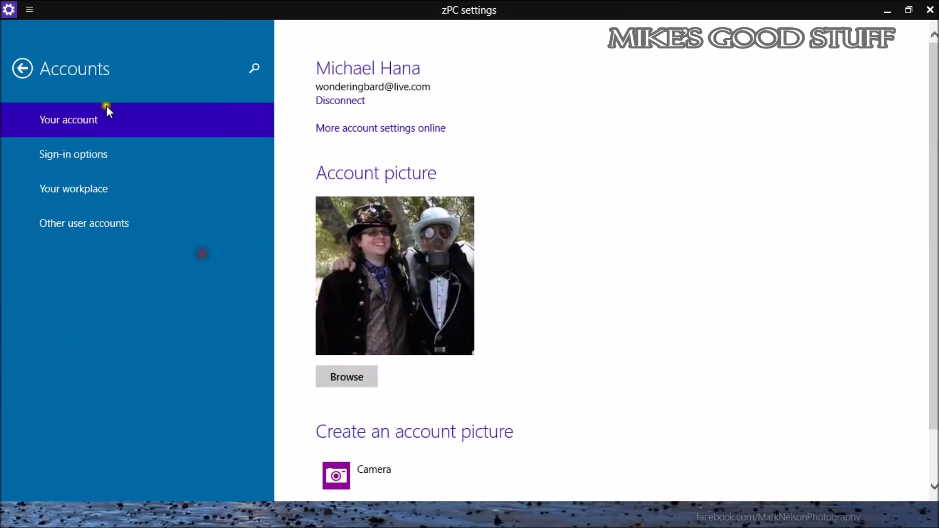
pyautogui.click(107, 152)
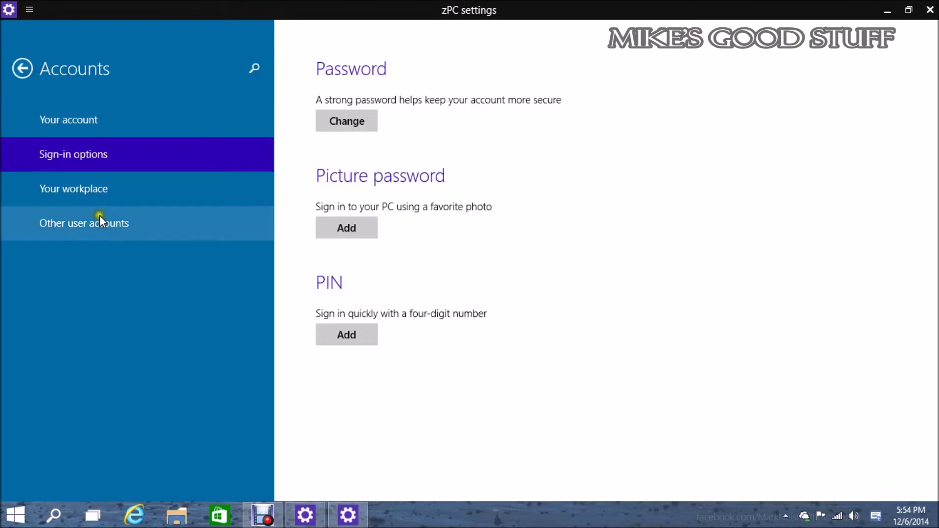
pyautogui.click(19, 68)
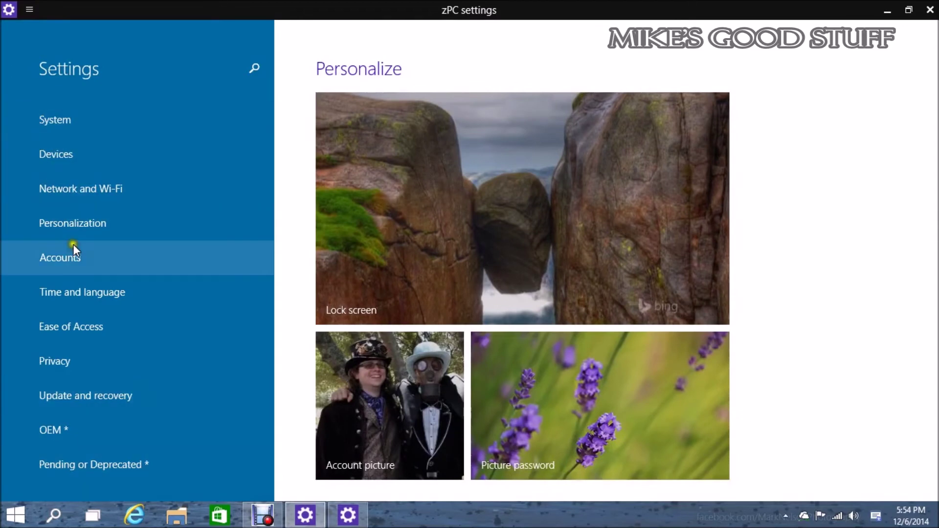
# Open Network and Wi-Fi and view its Airplane mode, Mobile broadband and Wi-Fi pages.
pyautogui.click(77, 197)
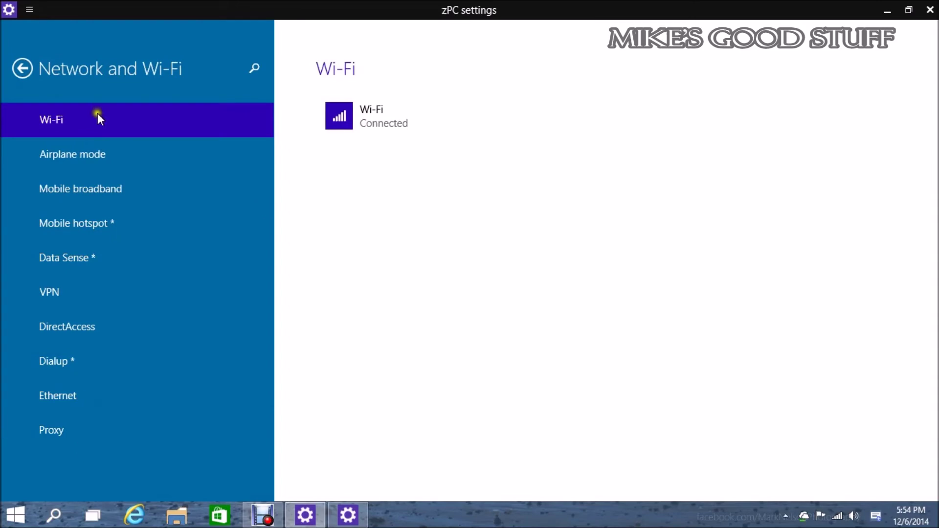
pyautogui.click(27, 74)
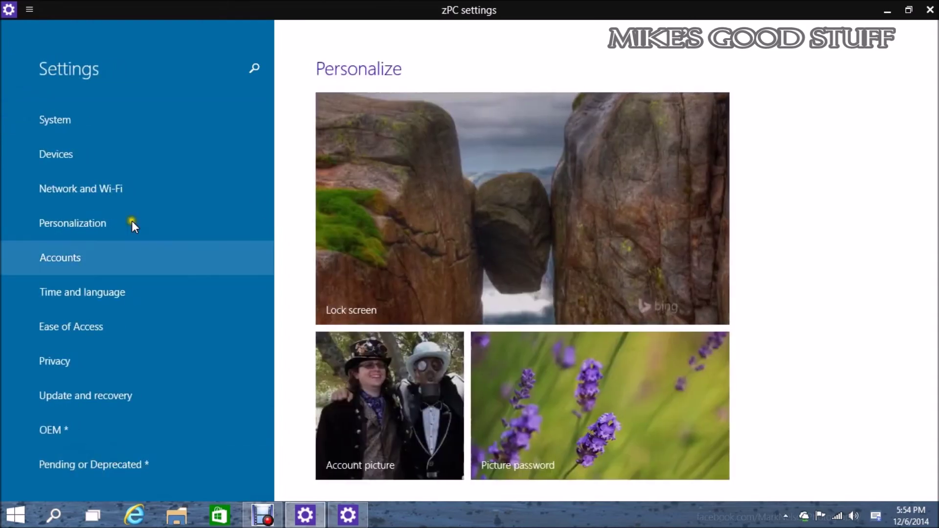
pyautogui.click(106, 199)
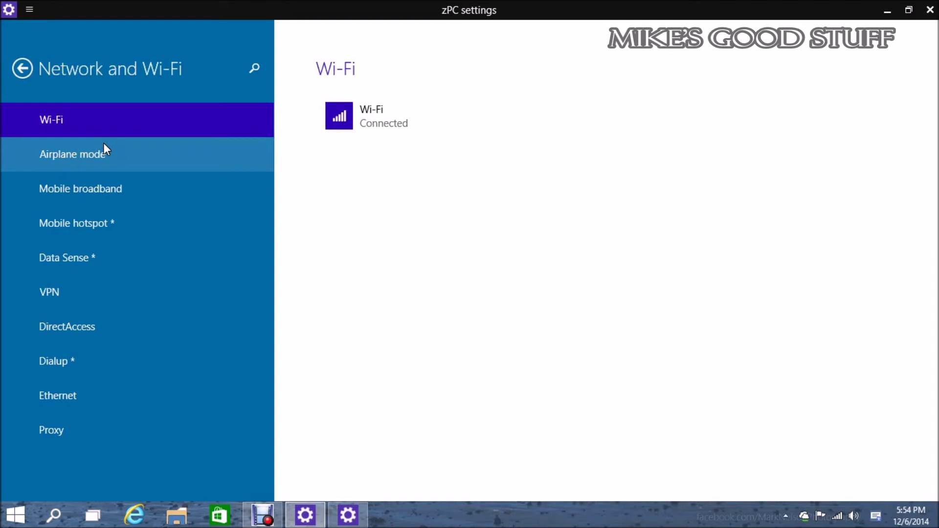
pyautogui.click(104, 144)
pyautogui.click(103, 198)
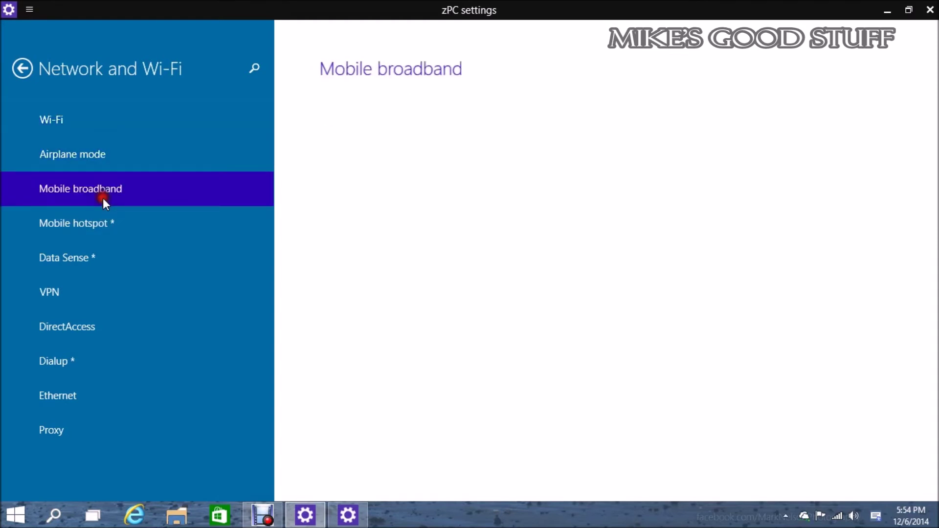
pyautogui.click(95, 119)
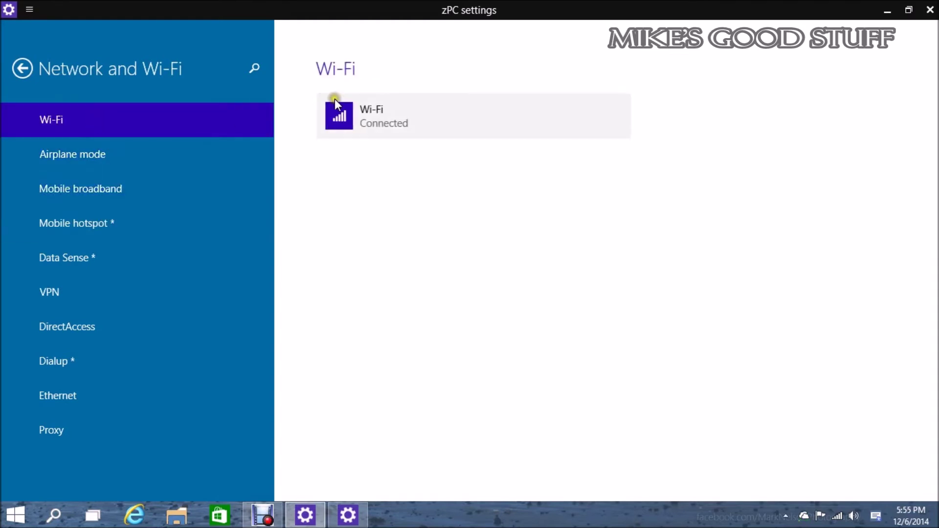
# Browse the Mobile broadband, Airplane mode, Mobile hotspot, Data Sense, VPN and DirectAccess pages.
pyautogui.click(96, 174)
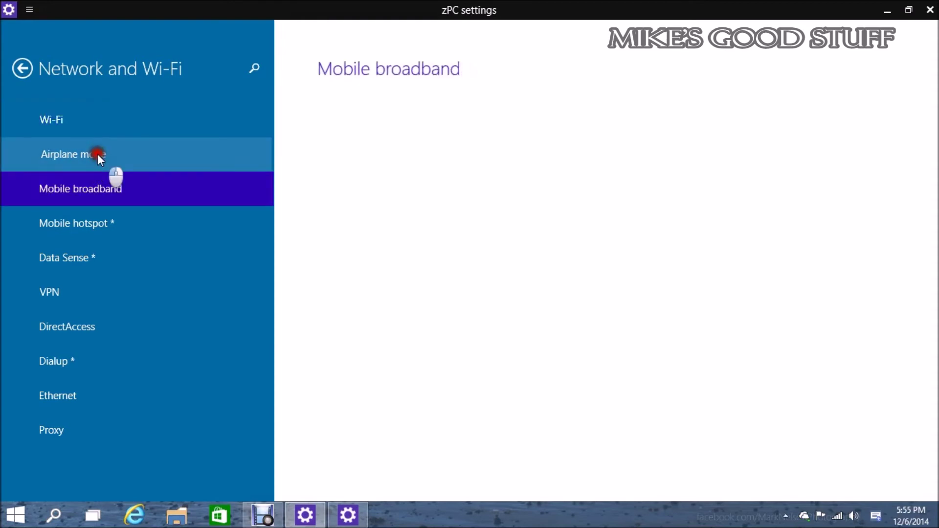
pyautogui.click(98, 154)
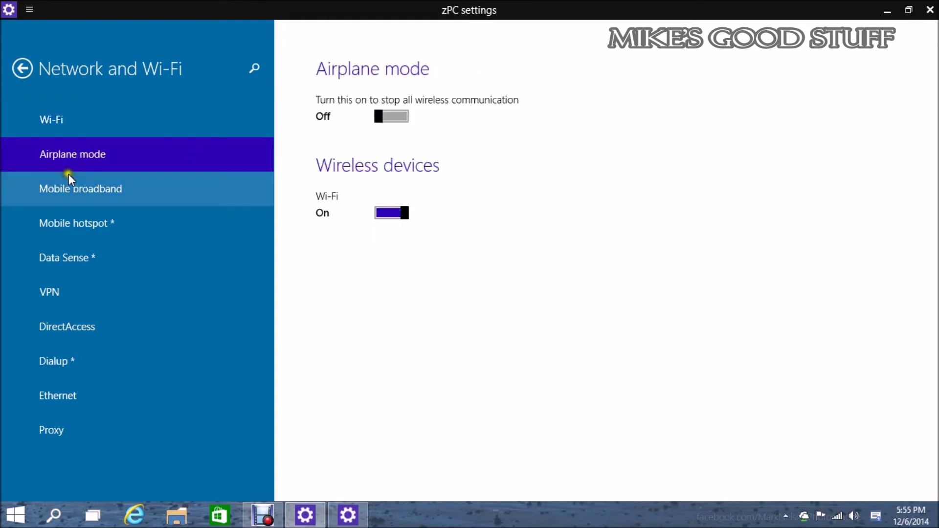
pyautogui.click(109, 203)
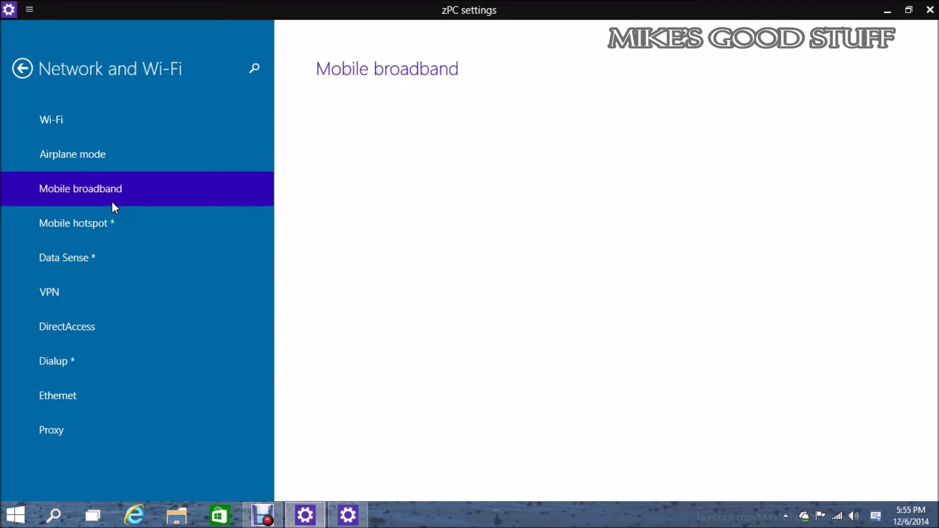
pyautogui.click(110, 222)
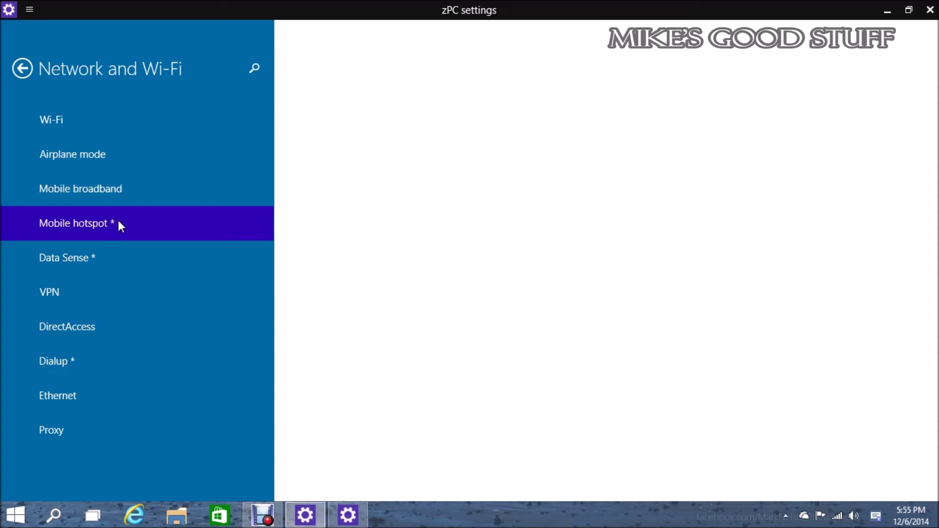
pyautogui.click(103, 262)
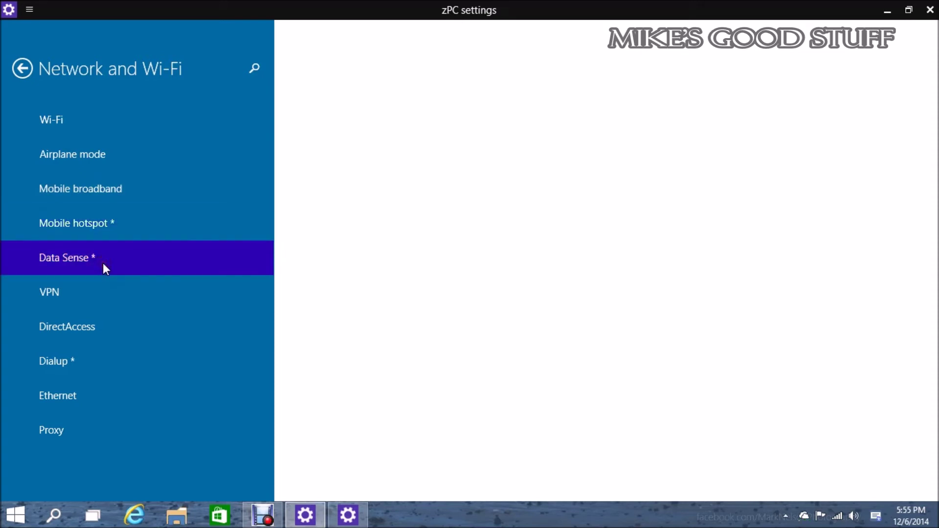
pyautogui.click(101, 299)
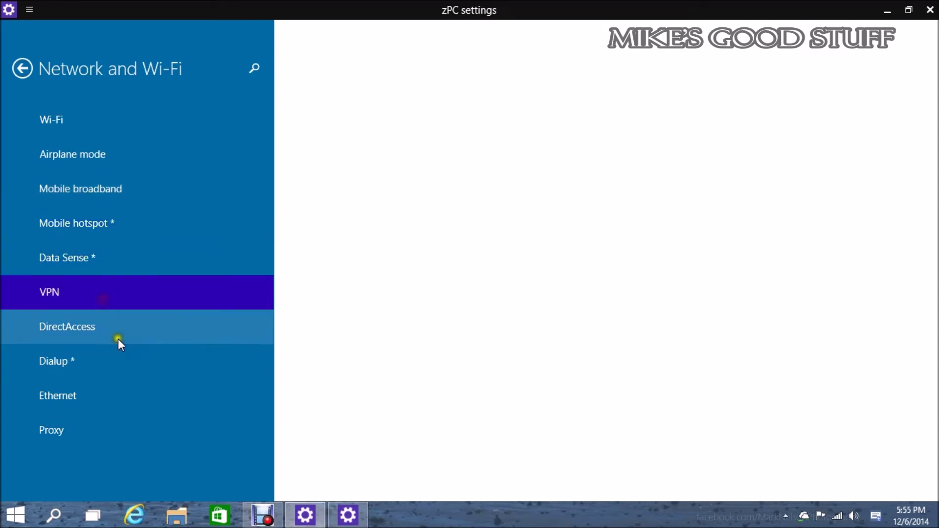
pyautogui.click(111, 320)
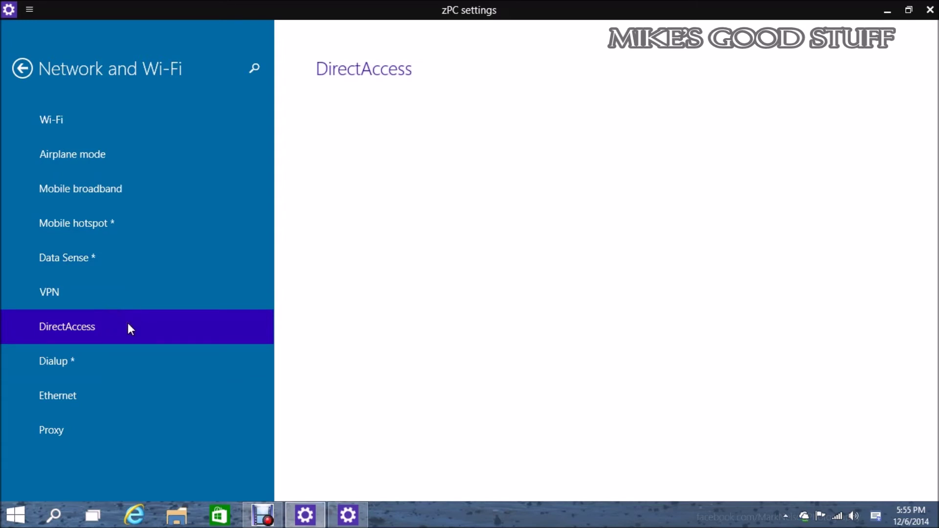
# View the Dialup, Ethernet and Proxy pages, then return to the main Settings list.
pyautogui.click(115, 361)
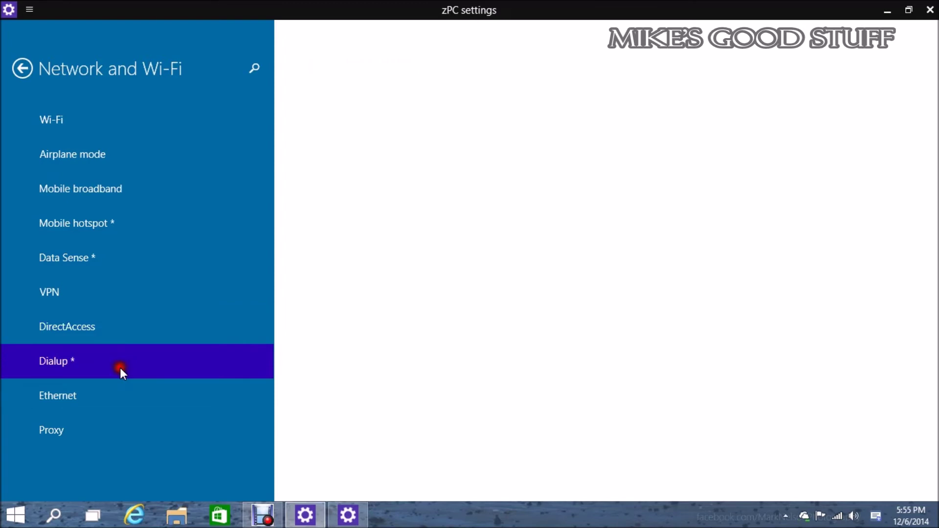
pyautogui.click(112, 393)
pyautogui.click(108, 430)
pyautogui.click(118, 363)
pyautogui.click(22, 68)
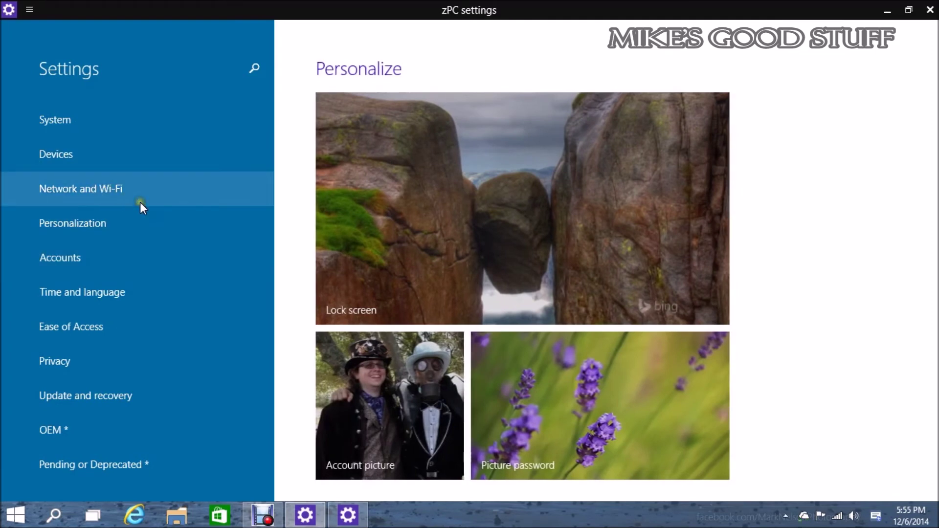
# Glance at the older PC settings window, then return to zPC settings and open Devices.
pyautogui.moveTo(333, 524)
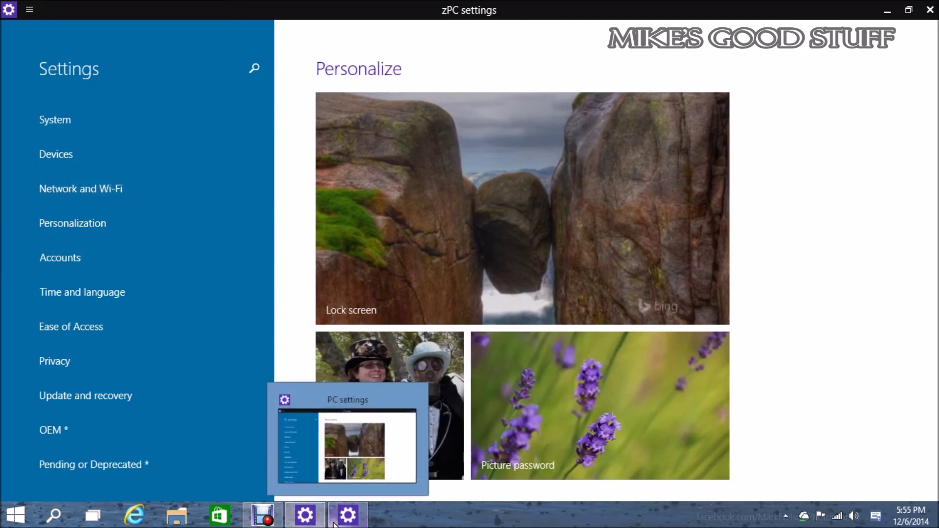
pyautogui.click(334, 523)
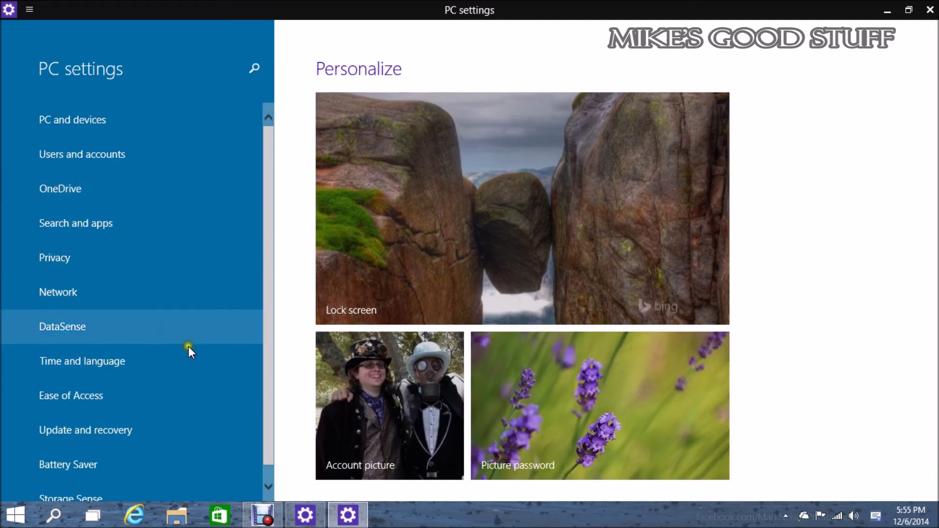
pyautogui.click(343, 521)
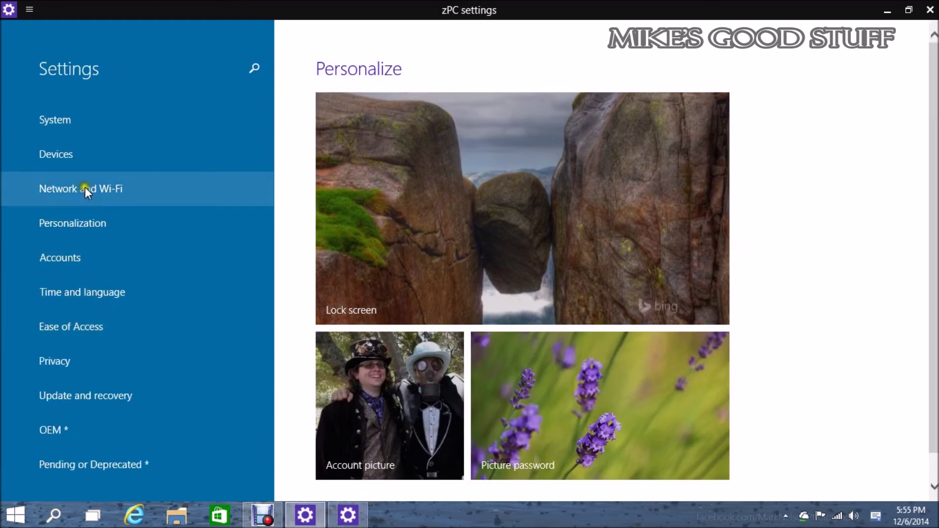
pyautogui.click(78, 169)
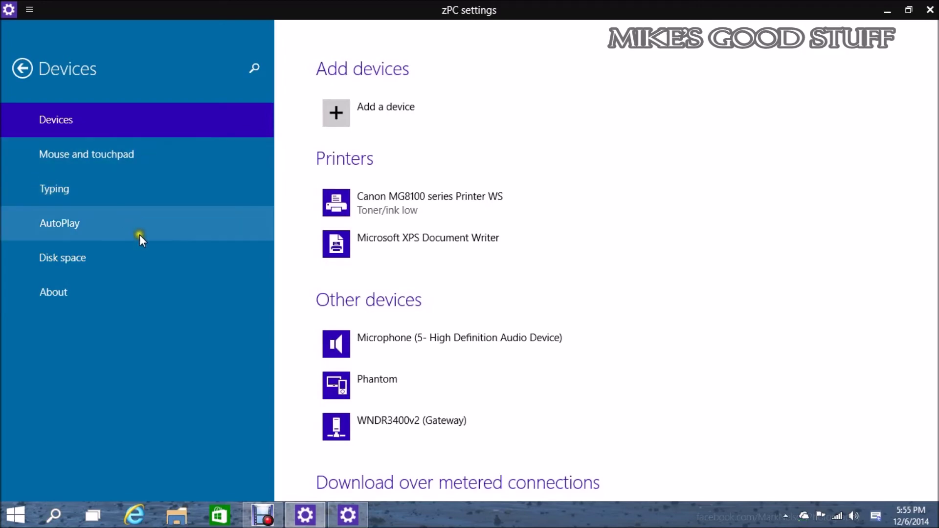
# Open the Devices Disk space page showing 407 GB free of 465 GB.
pyautogui.click(126, 249)
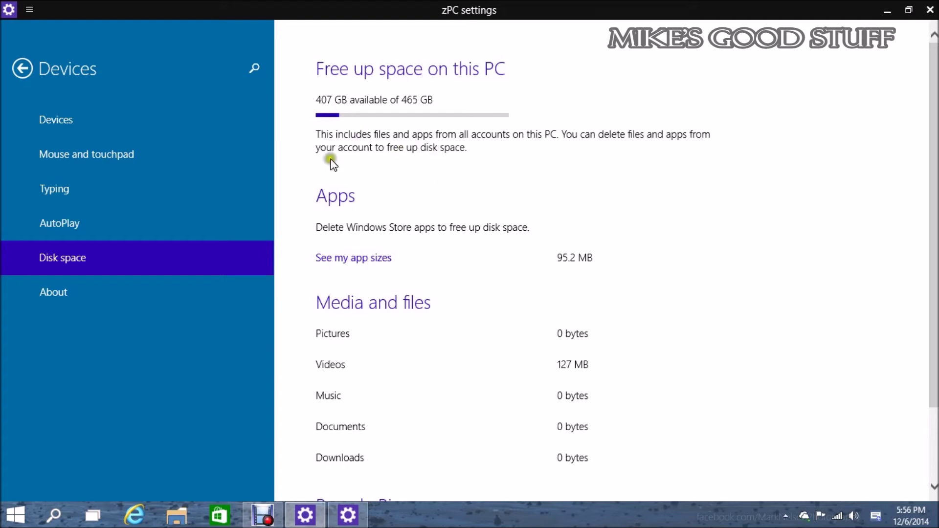
pyautogui.click(348, 515)
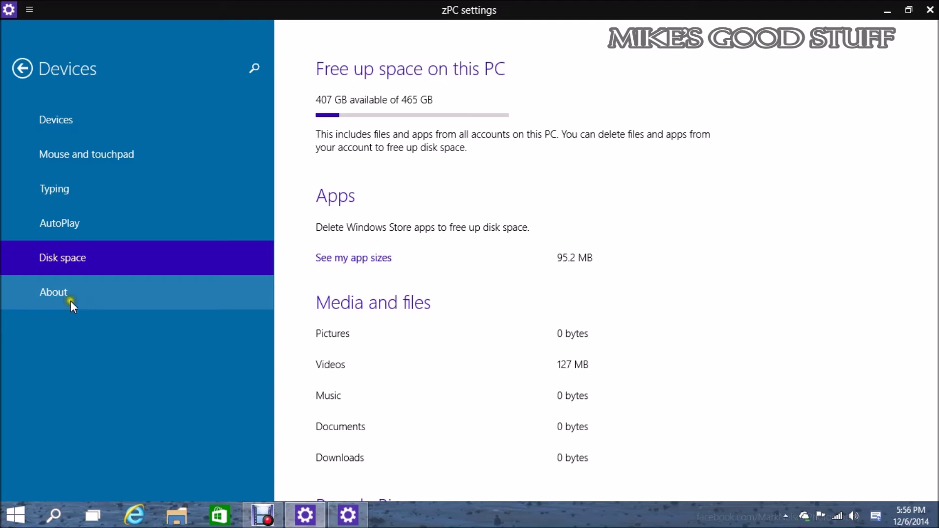
pyautogui.click(134, 356)
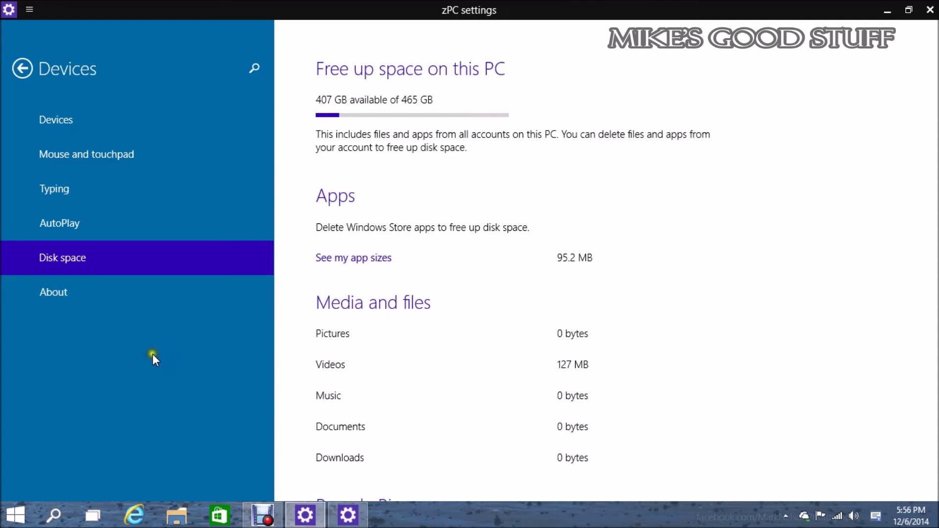
pyautogui.click(114, 296)
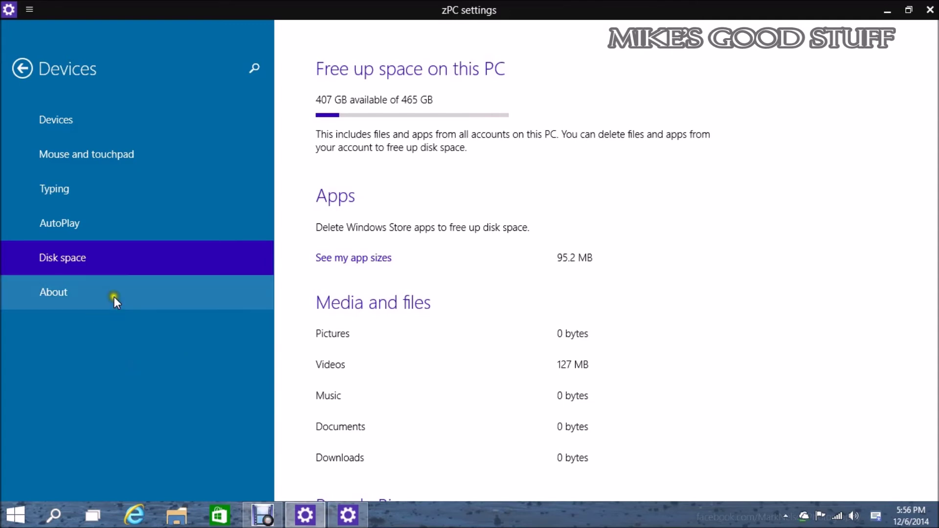
pyautogui.rightClick(22, 521)
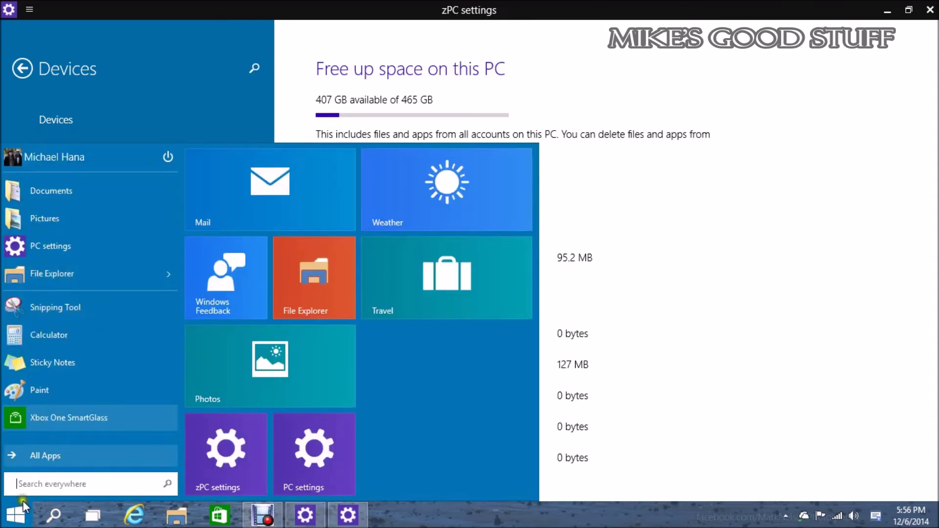
pyautogui.rightClick(22, 518)
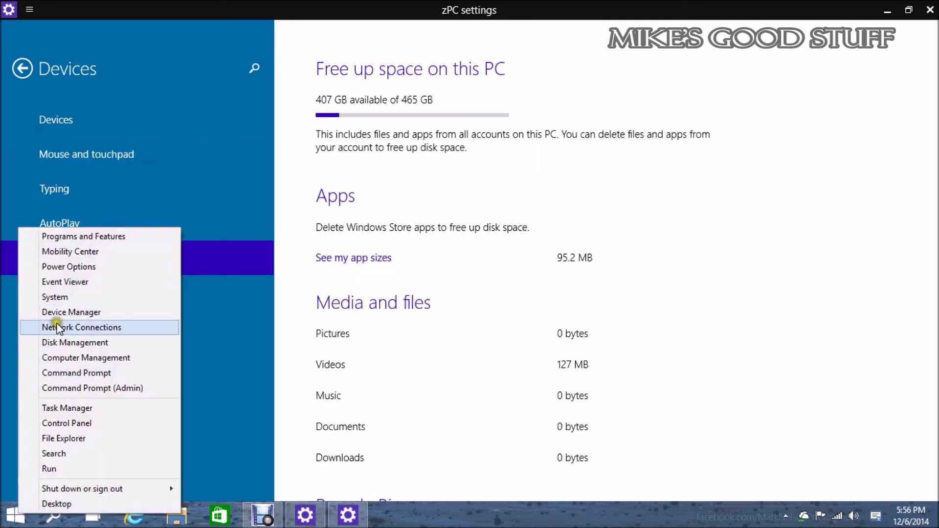
pyautogui.click(54, 422)
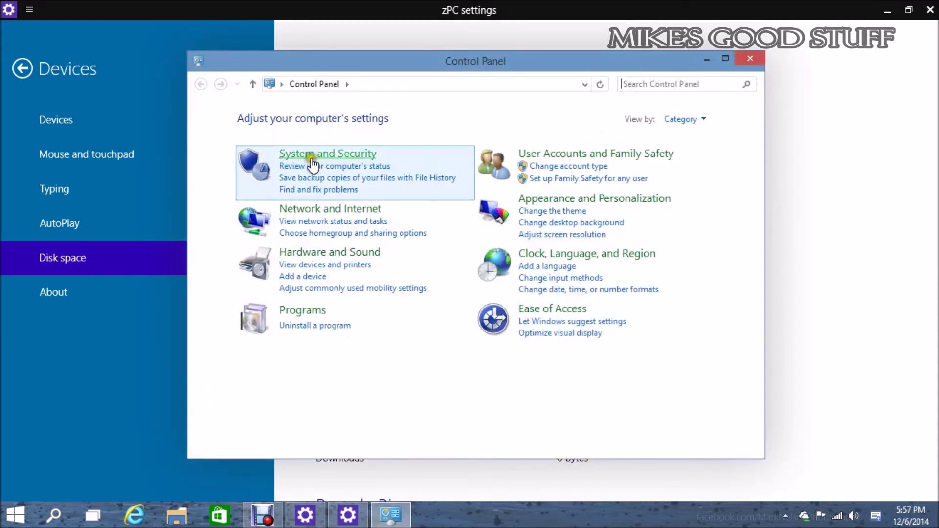
pyautogui.click(312, 155)
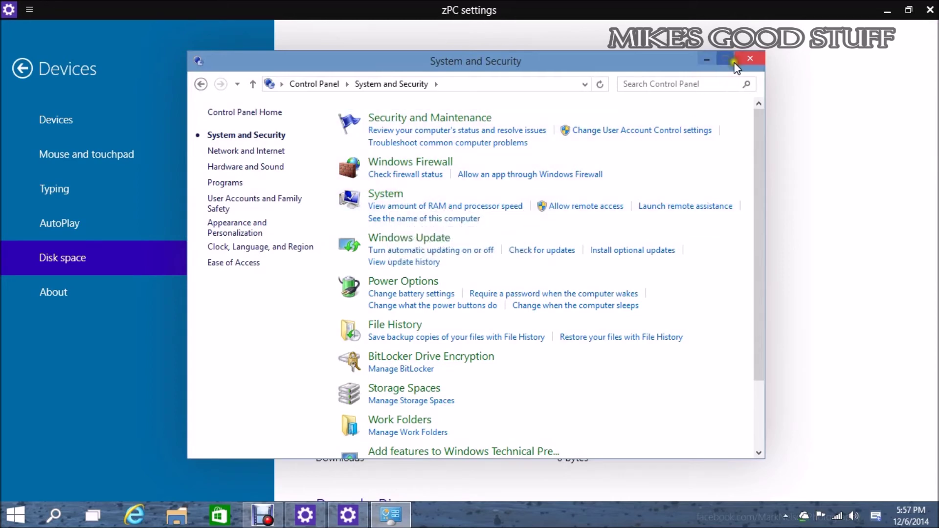
pyautogui.click(748, 63)
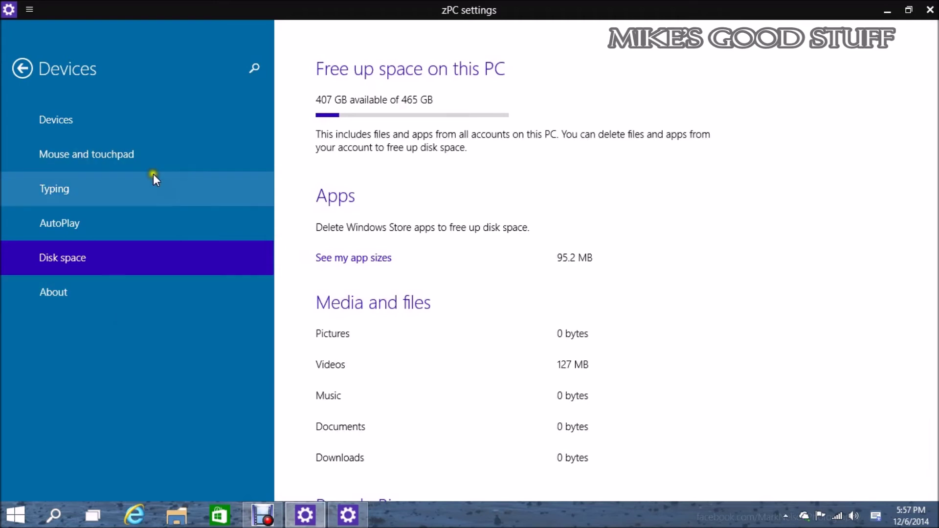
# Look over the Mouse and touchpad, System and Devices pages, returning to Settings home between them.
pyautogui.click(135, 156)
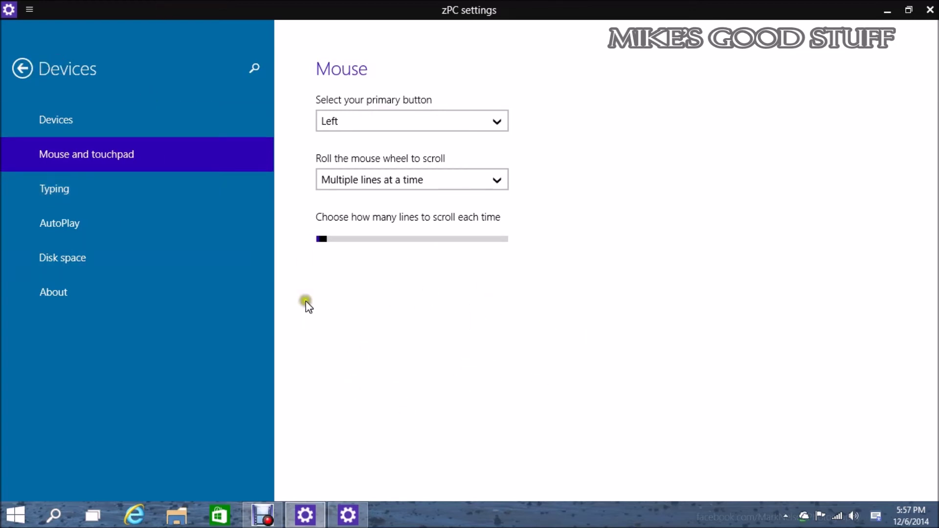
pyautogui.click(22, 69)
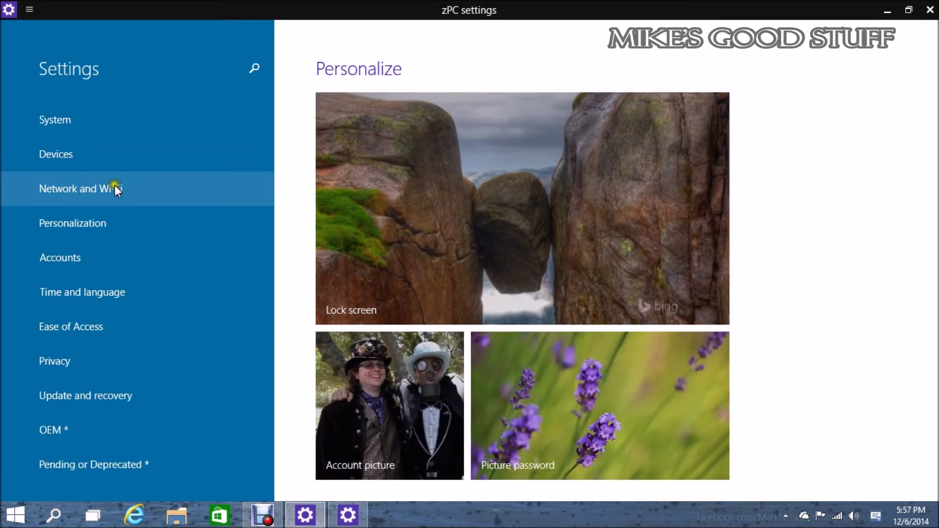
pyautogui.click(101, 121)
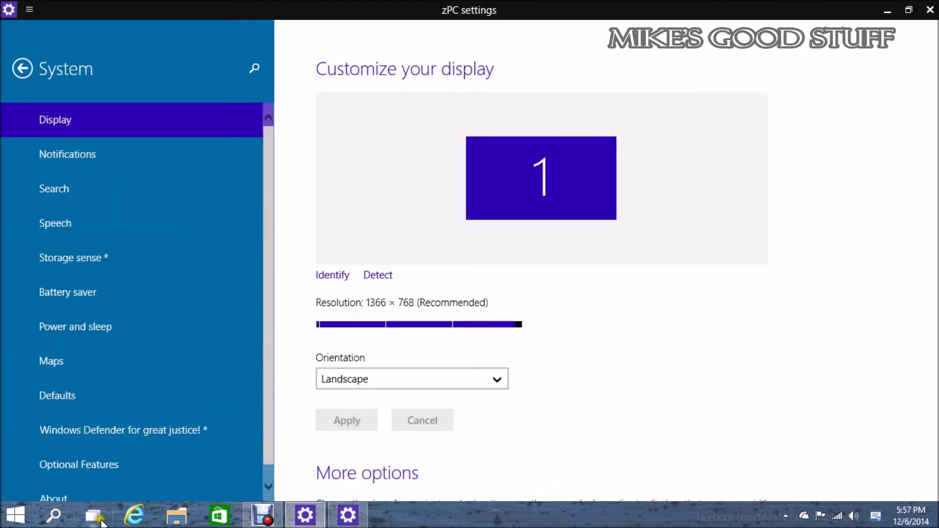
pyautogui.click(23, 66)
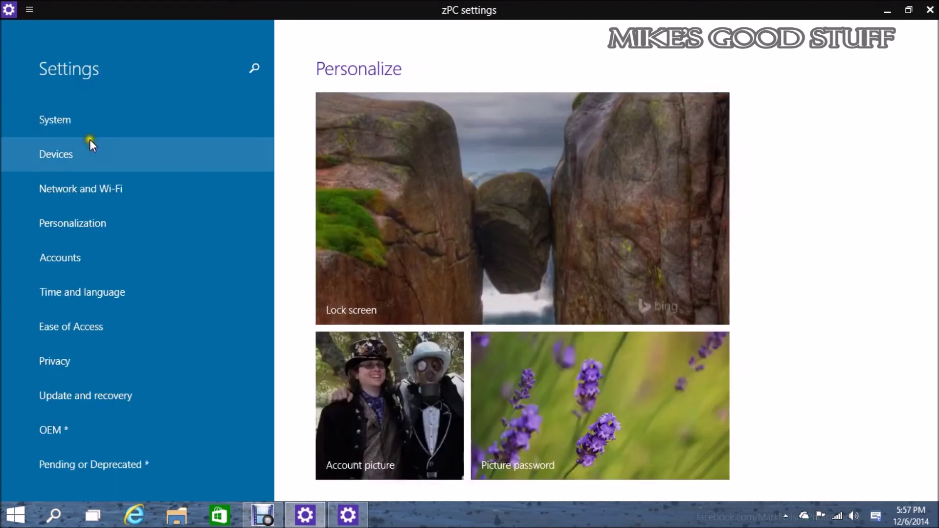
pyautogui.click(87, 154)
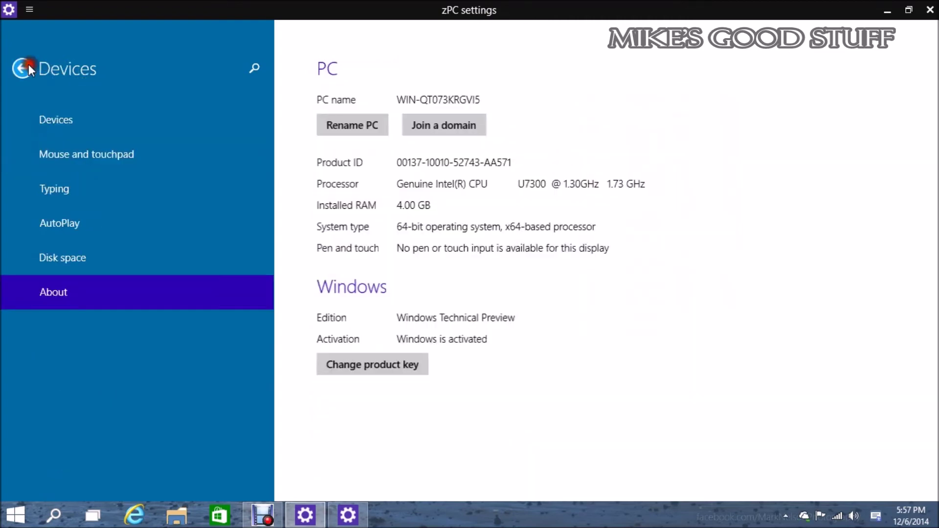
pyautogui.click(25, 65)
pyautogui.click(104, 117)
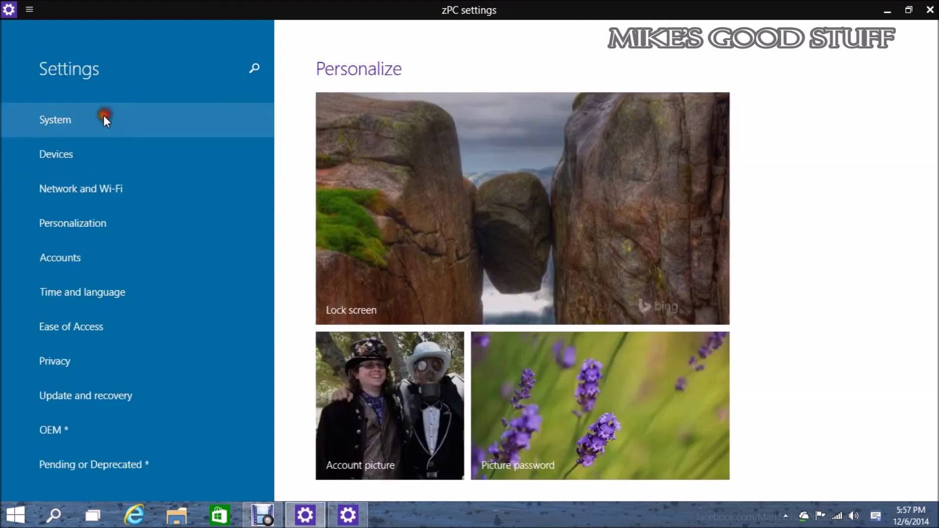
# Review System's Display and Notifications pages, opening and closing Action Center from the tray.
pyautogui.click(127, 131)
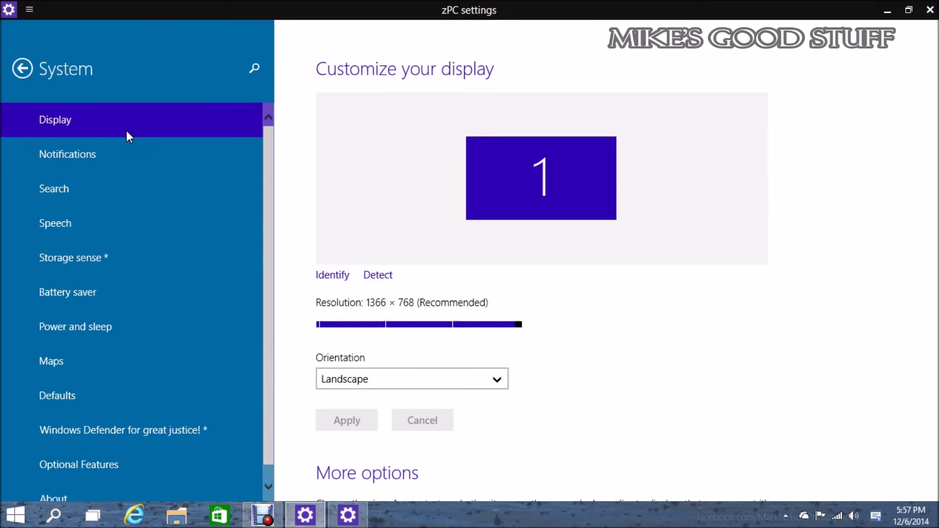
pyautogui.click(123, 163)
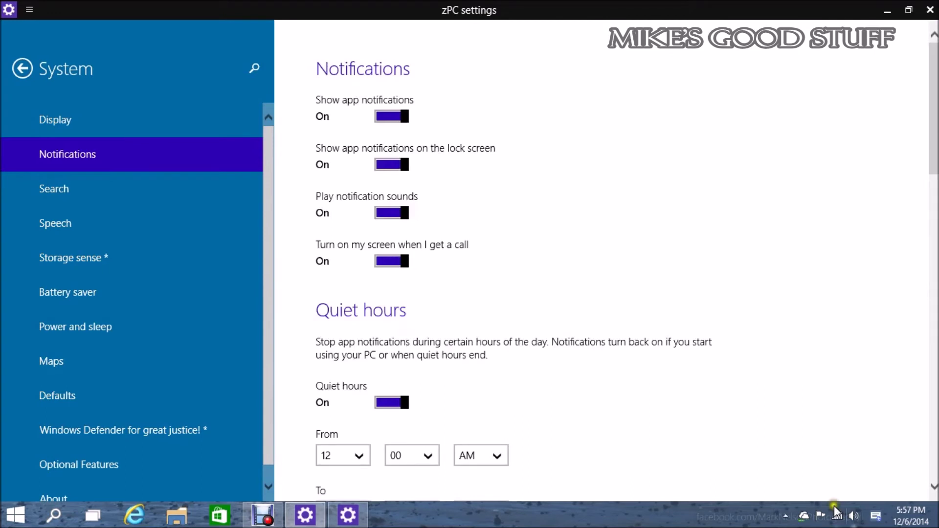
pyautogui.click(875, 517)
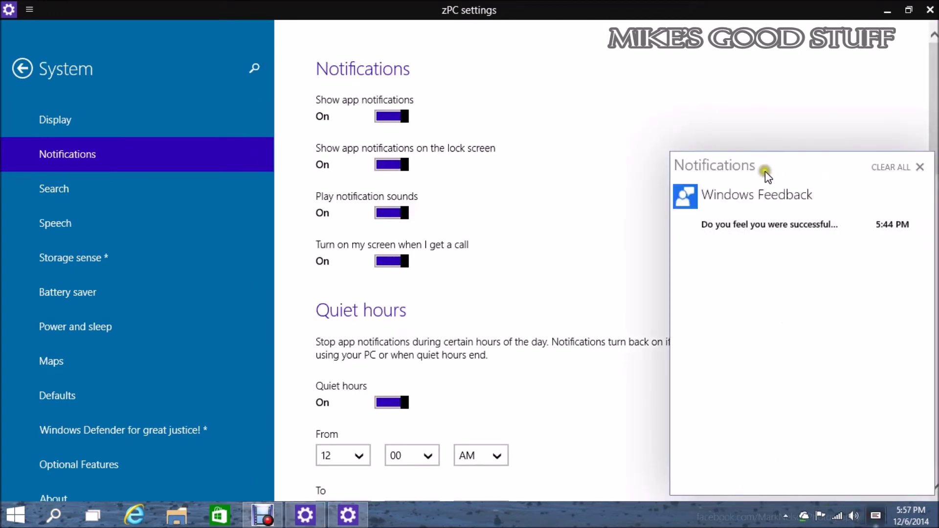
pyautogui.click(617, 343)
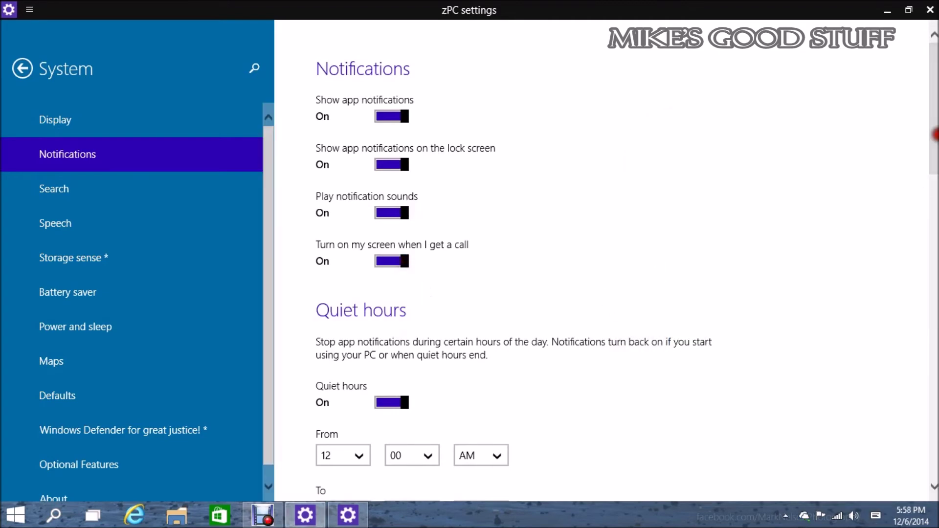
pyautogui.moveTo(935, 135); pyautogui.dragTo(917, 168)
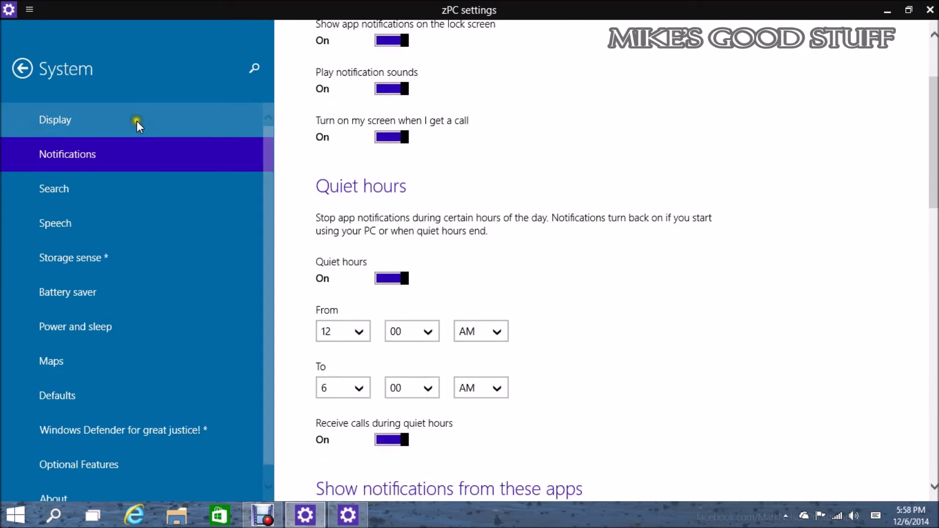
# View the Storage sense page, then return to the main Settings list.
pyautogui.click(89, 251)
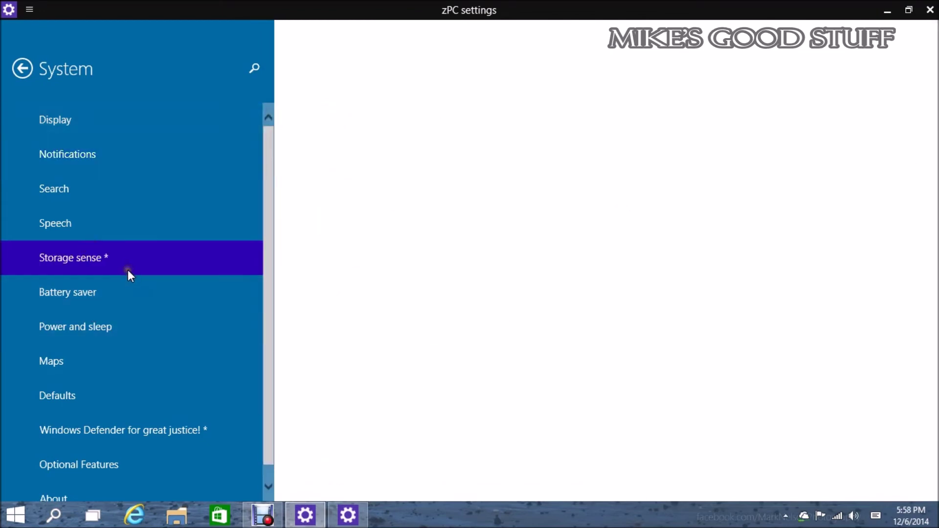
pyautogui.click(145, 263)
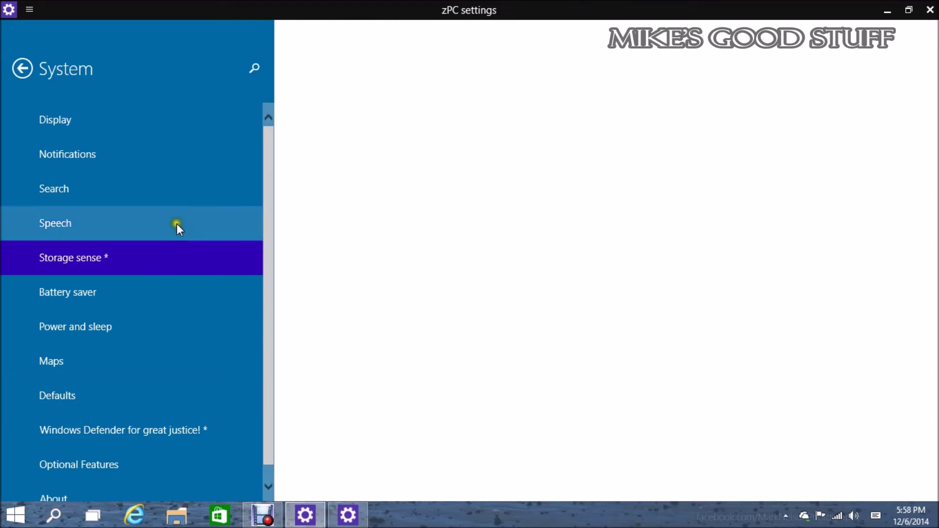
pyautogui.click(16, 70)
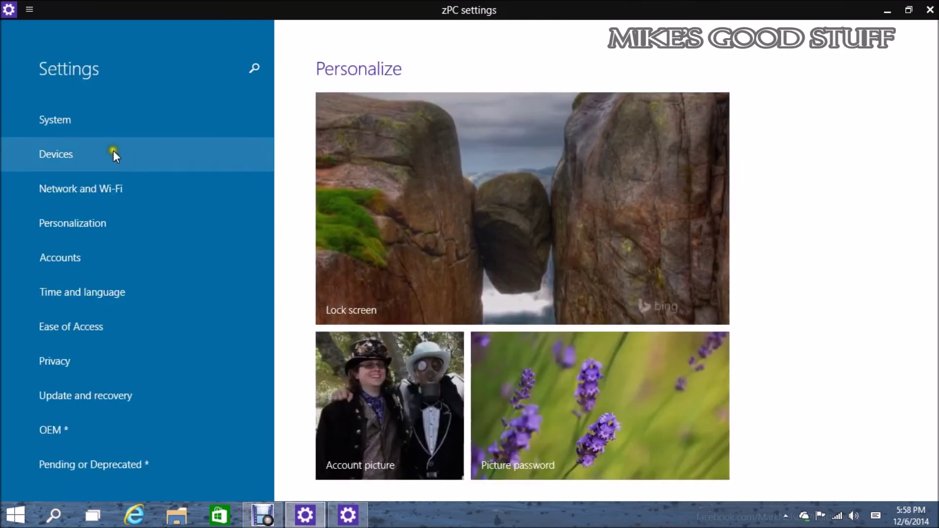
# Revisit the Devices Disk space page, then go back and enter the System section.
pyautogui.click(113, 150)
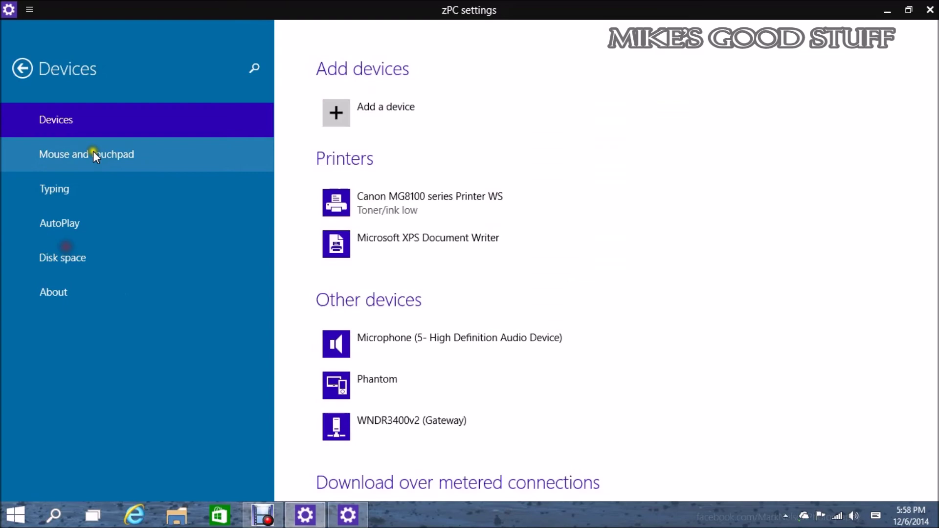
pyautogui.click(89, 254)
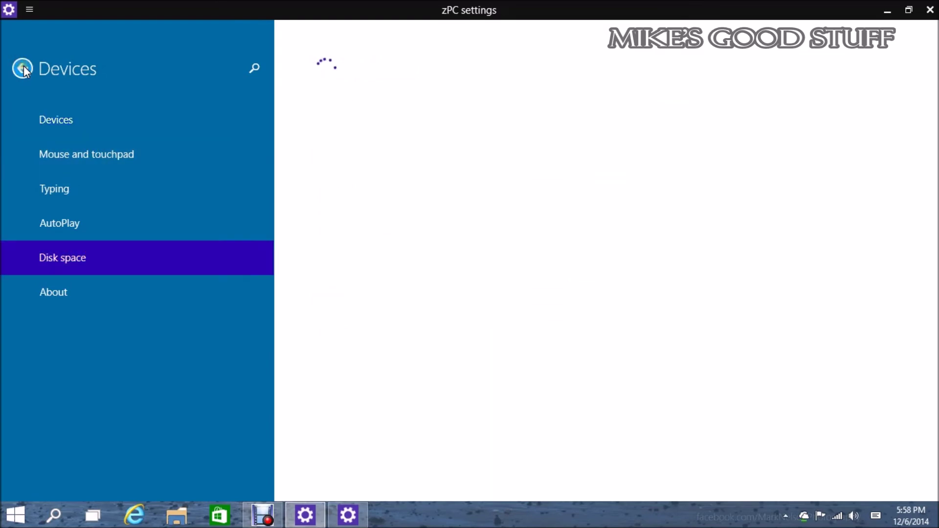
pyautogui.click(23, 67)
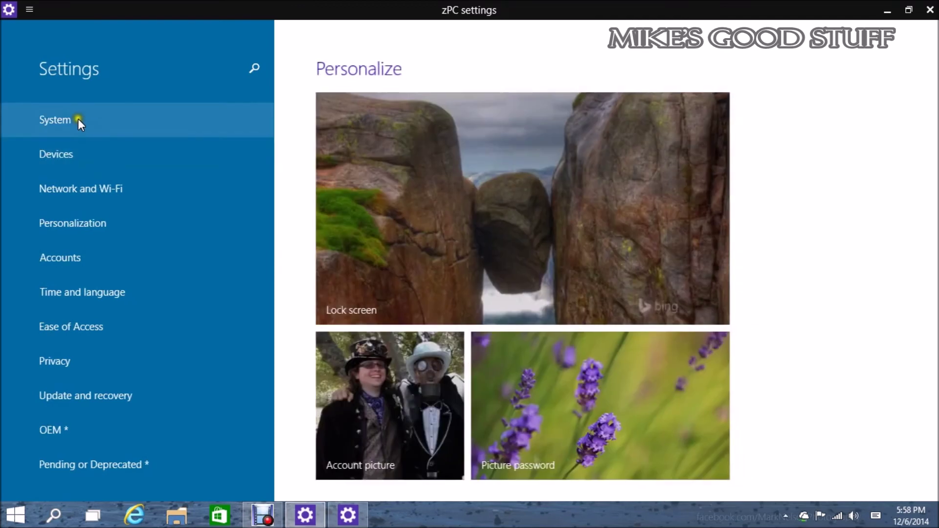
pyautogui.click(77, 119)
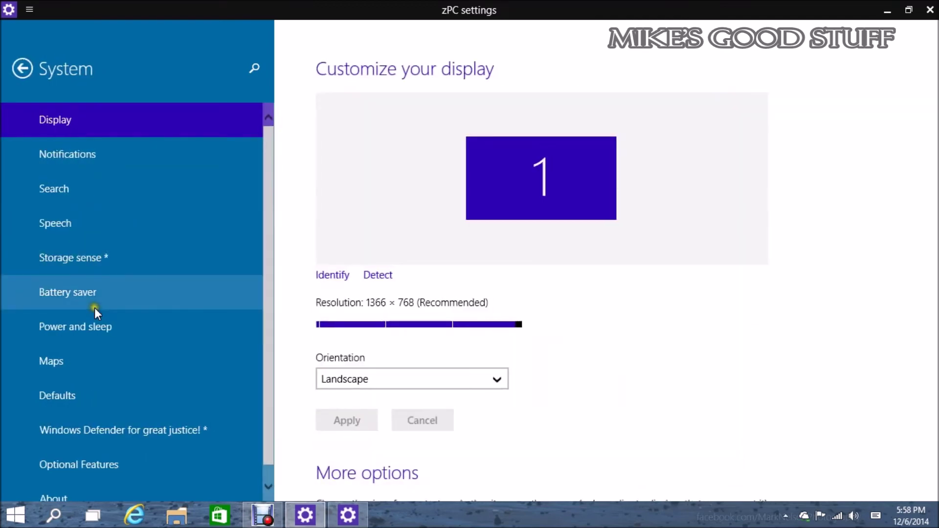
# Step through Battery saver, Power and sleep, Maps, Defaults, Windows Defender and Optional Features.
pyautogui.click(99, 295)
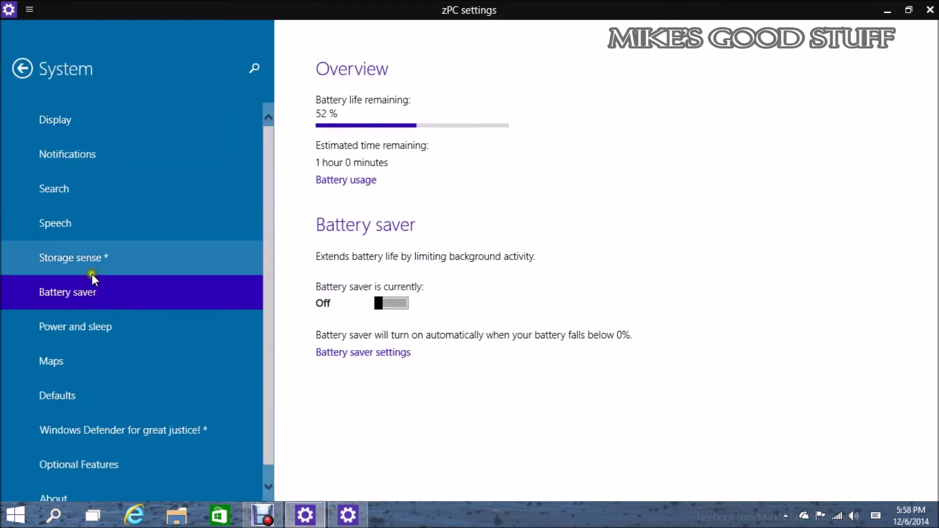
pyautogui.click(84, 330)
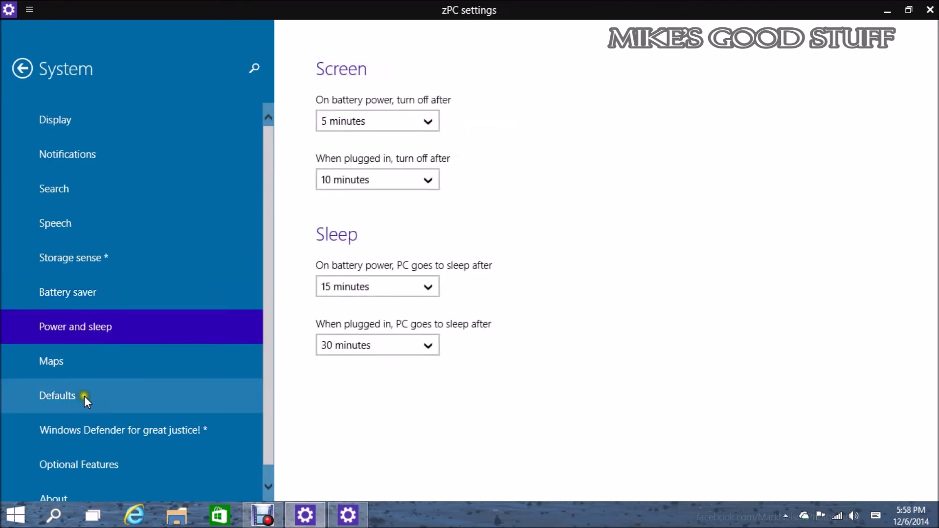
pyautogui.click(130, 372)
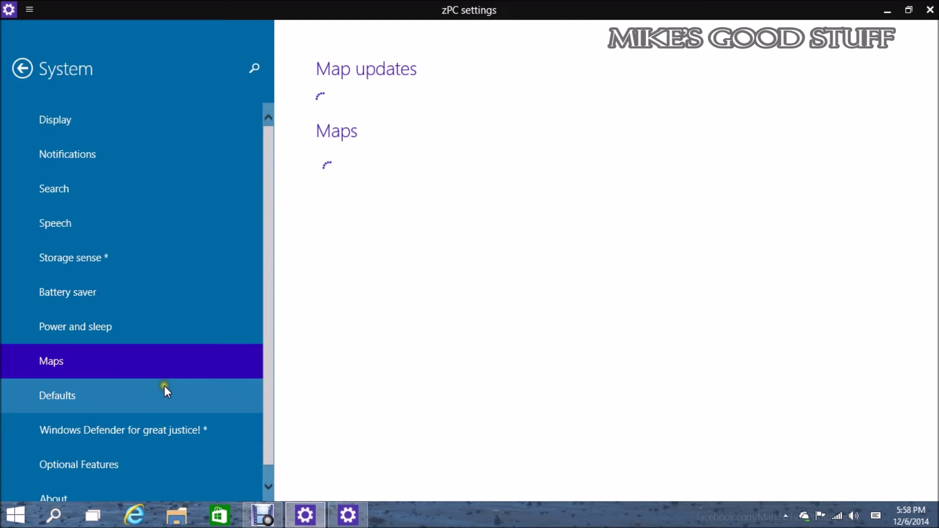
pyautogui.moveTo(268, 245); pyautogui.dragTo(262, 326)
pyautogui.click(118, 380)
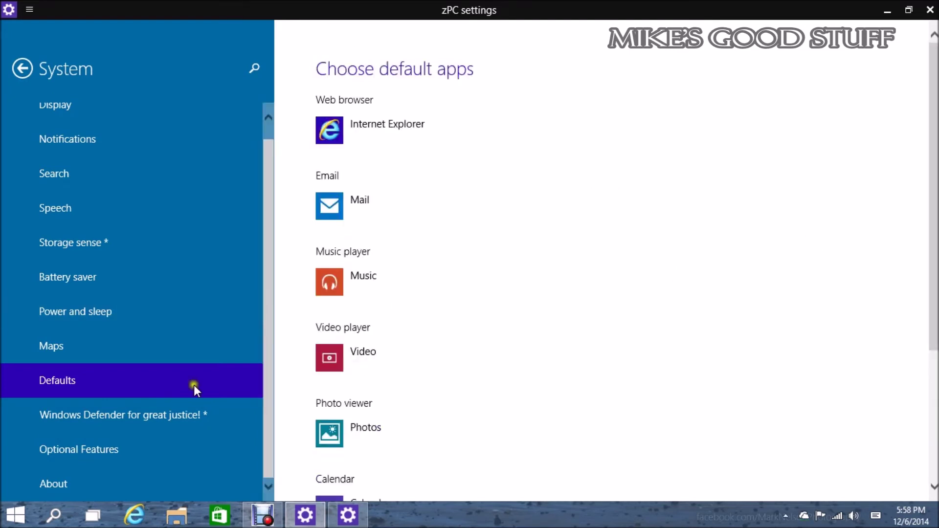
pyautogui.click(160, 429)
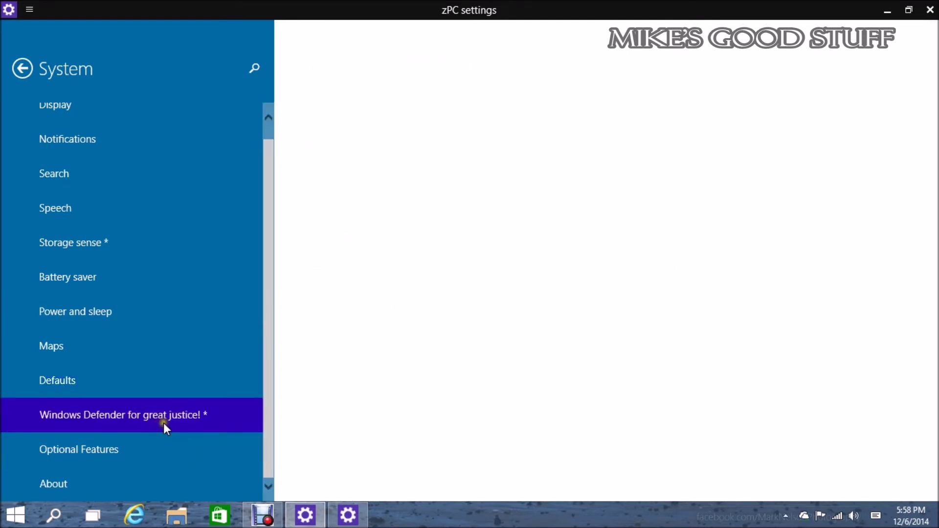
pyautogui.click(154, 416)
pyautogui.click(113, 451)
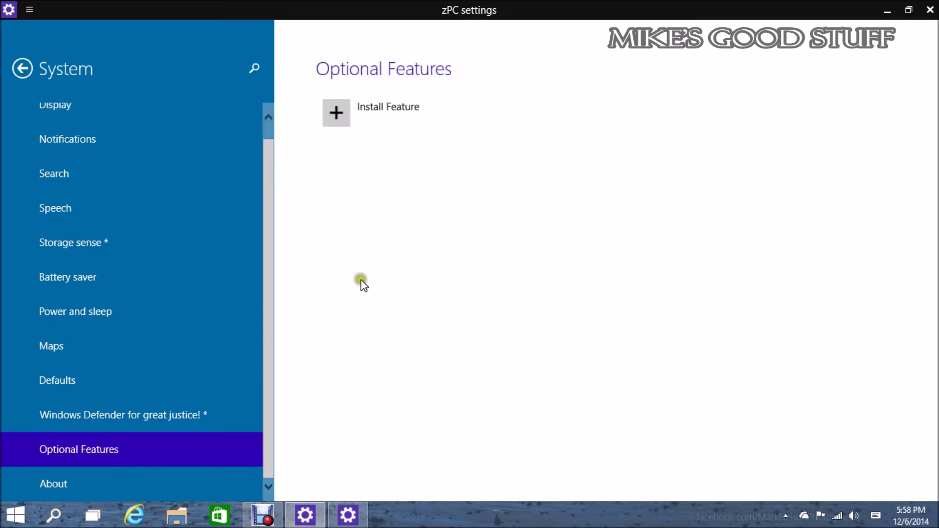
# Try the Install Feature option on the Optional Features page.
pyautogui.click(341, 158)
pyautogui.click(339, 117)
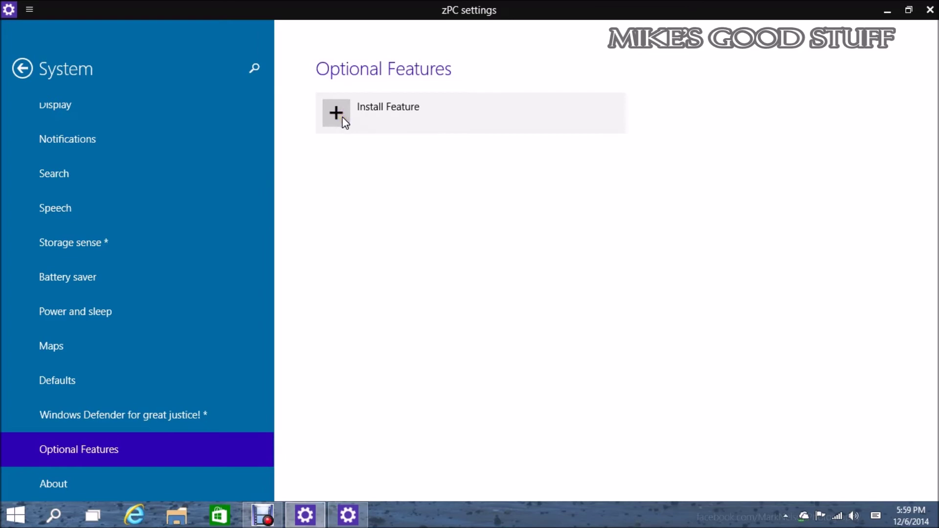
pyautogui.click(344, 122)
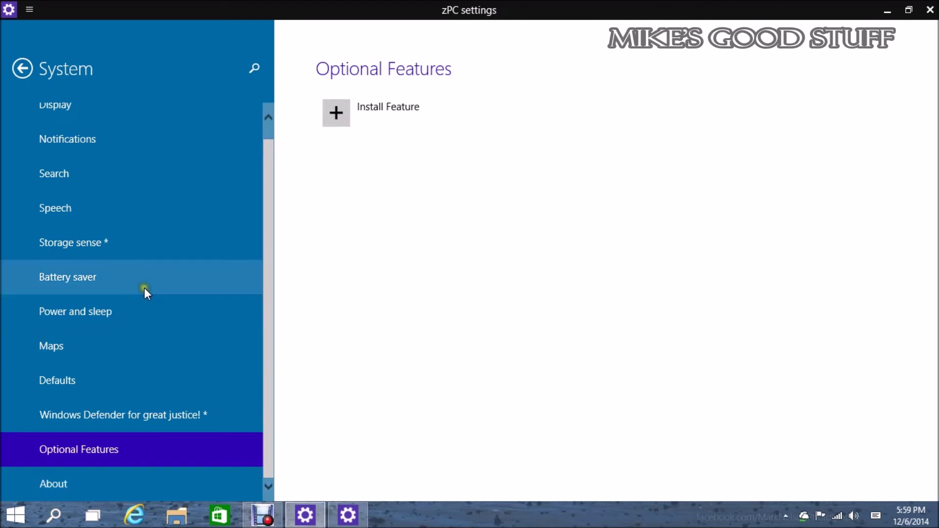
# View the Speech page, then return to the main Settings list.
pyautogui.click(99, 203)
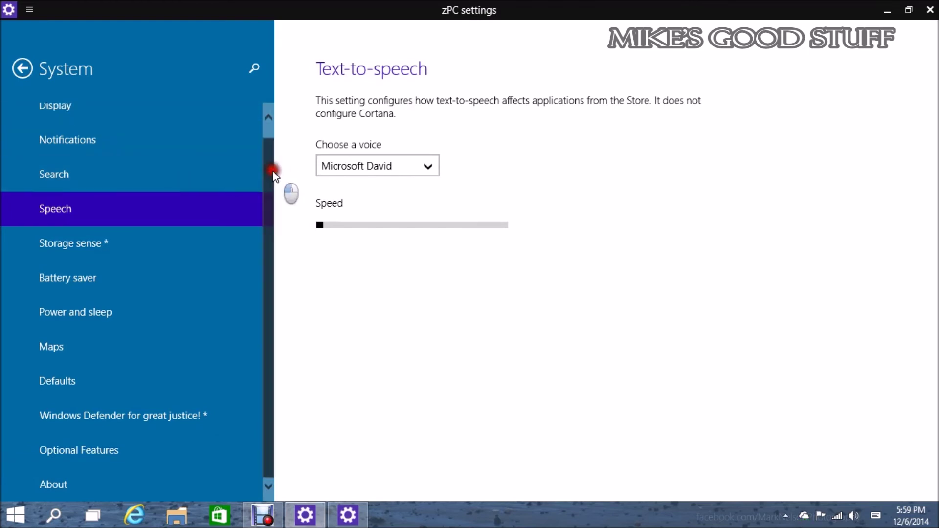
pyautogui.click(268, 118)
pyautogui.click(23, 67)
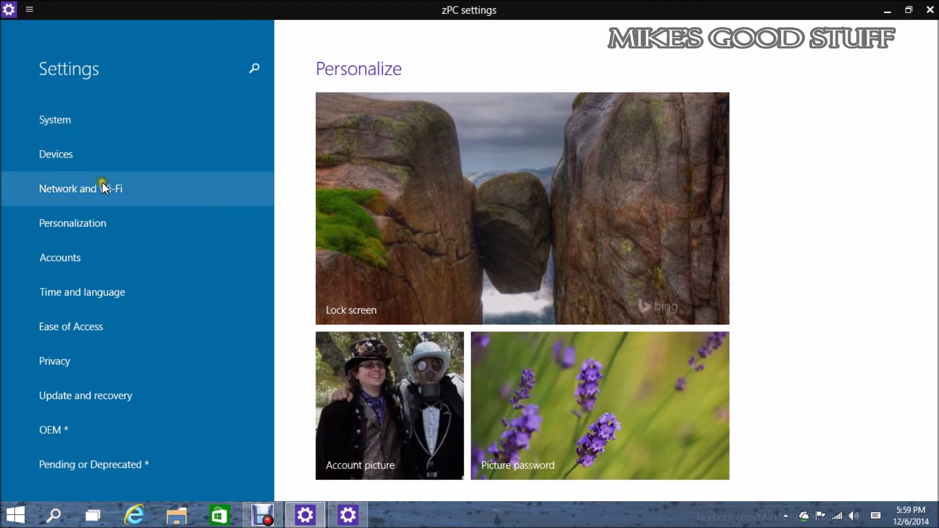
# Open the Personalization settings and go back to the Settings list.
pyautogui.click(96, 222)
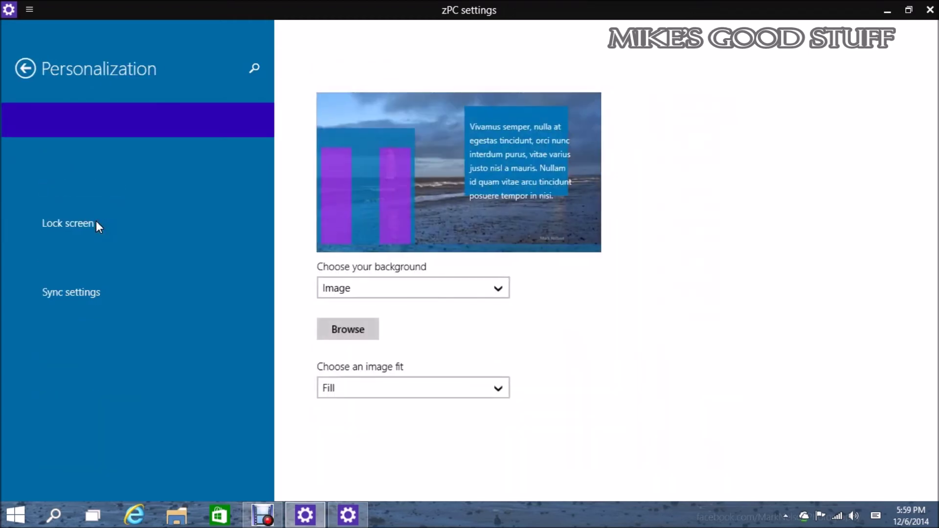
pyautogui.click(21, 73)
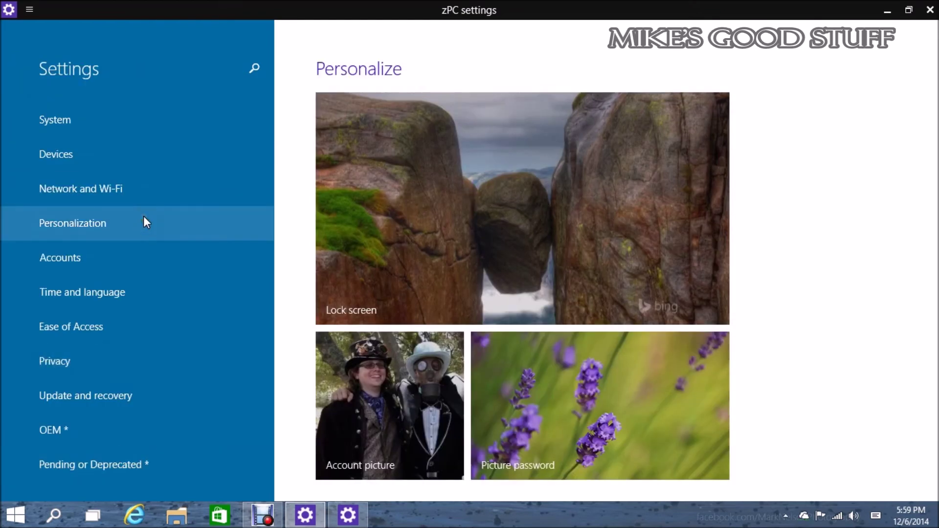
pyautogui.click(86, 430)
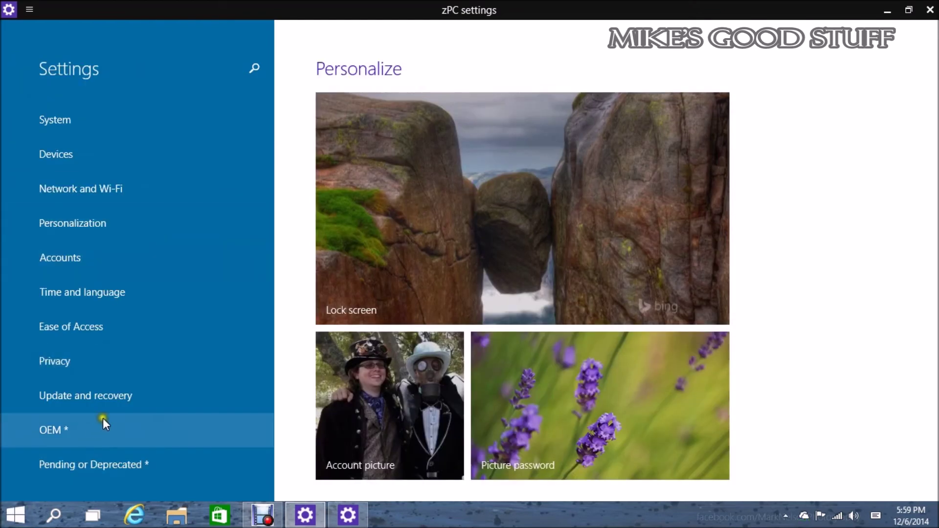
# Switch to the original PC settings window to scroll through it, then return to zPC settings.
pyautogui.click(350, 524)
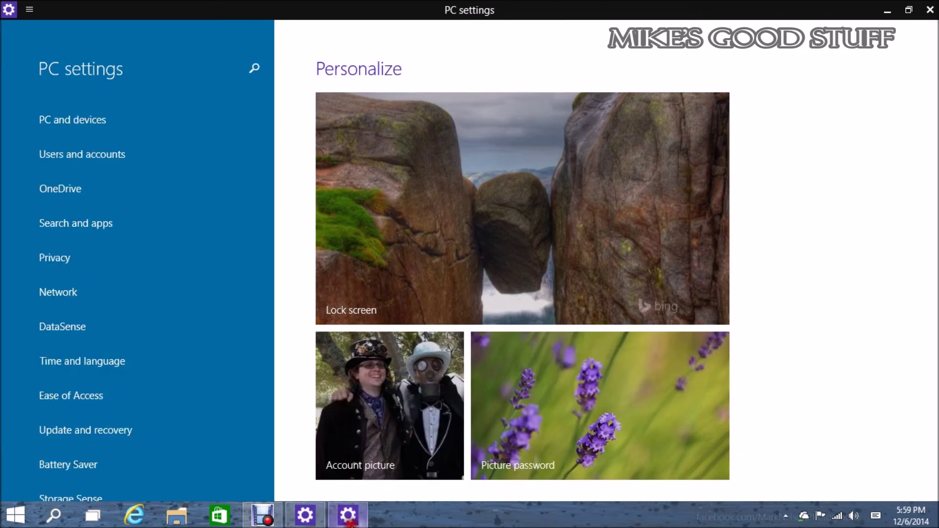
pyautogui.scroll(-2, 268, 152)
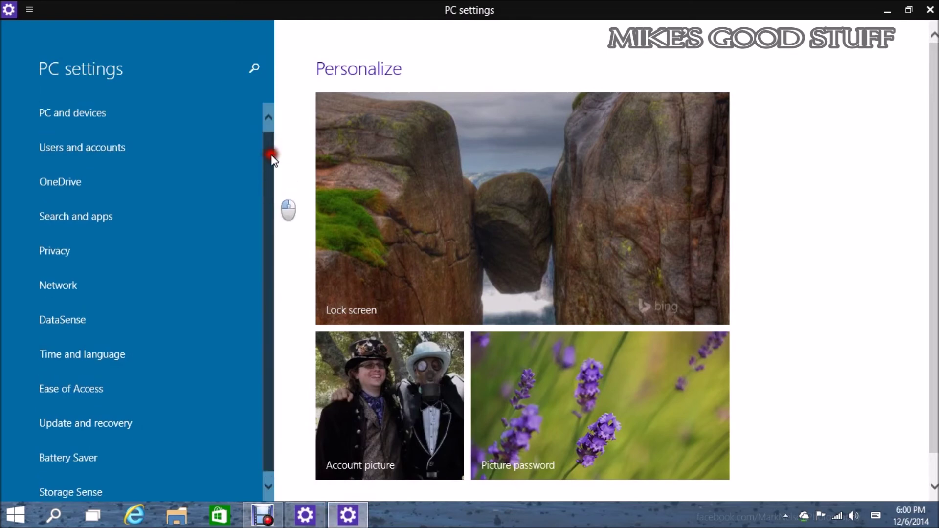
pyautogui.scroll(2, 267, 147)
pyautogui.moveTo(267, 110); pyautogui.dragTo(260, 75)
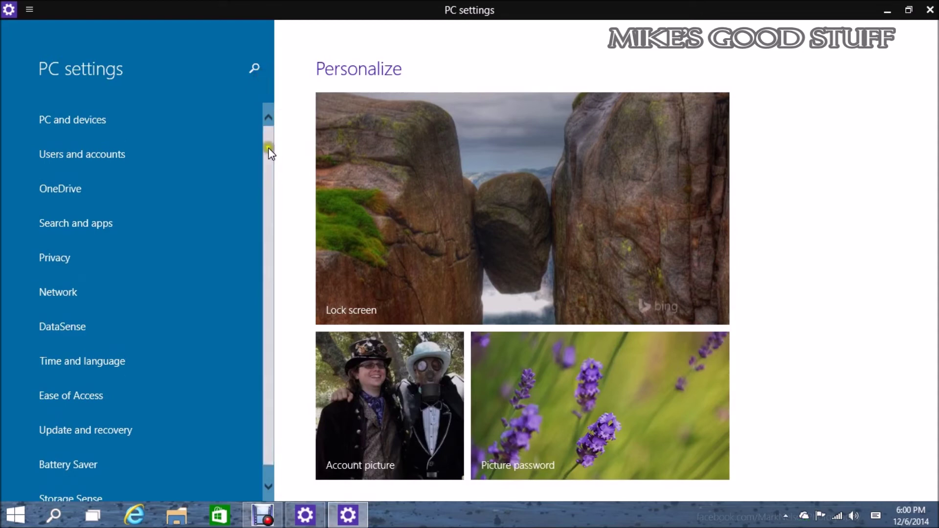
pyautogui.moveTo(269, 151); pyautogui.dragTo(263, 134)
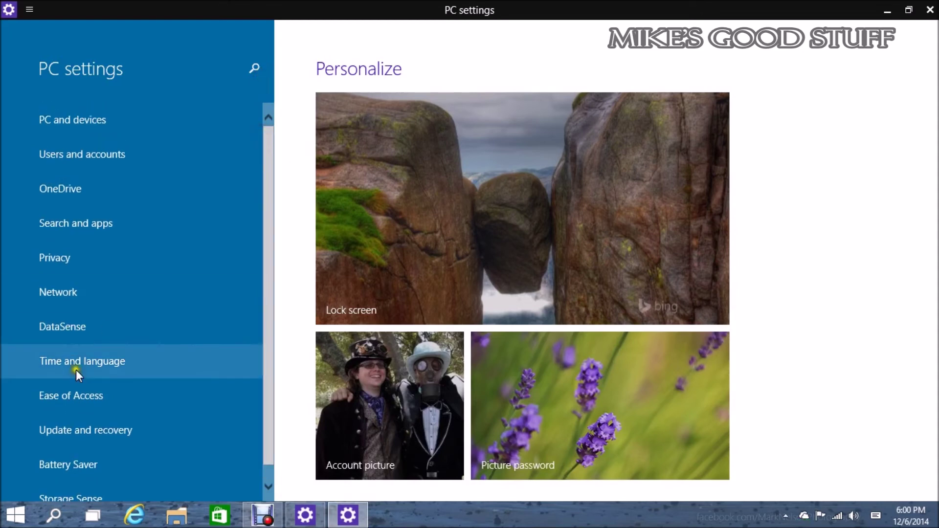
pyautogui.click(301, 510)
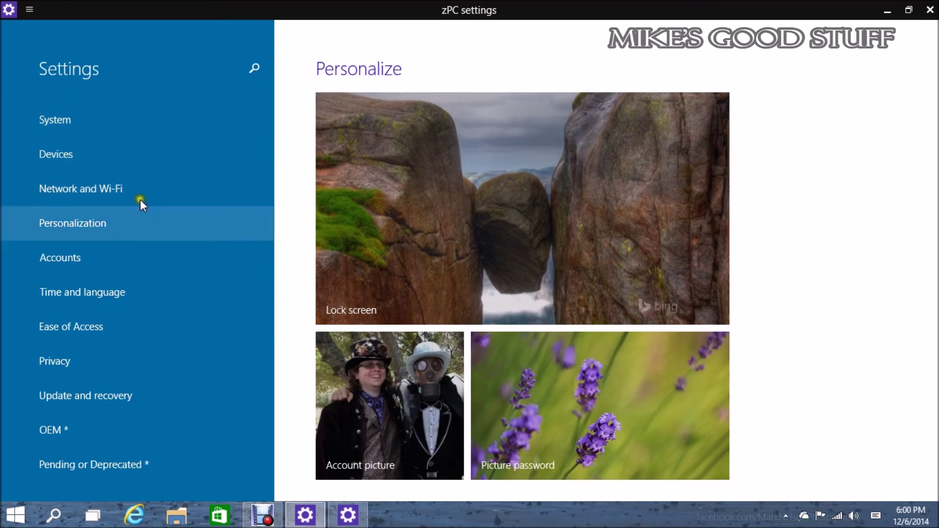
# Open the settings search pane with the magnifier beside the Settings header.
pyautogui.click(250, 69)
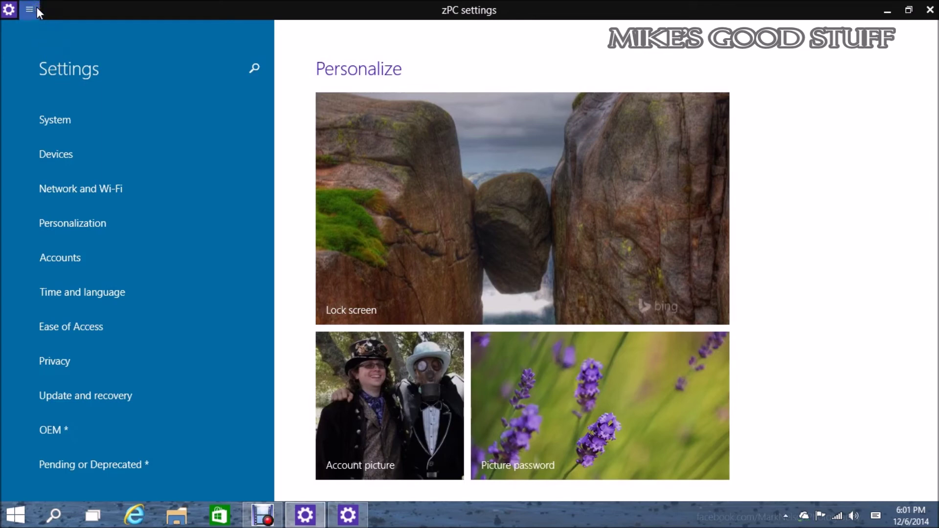
# Show and dismiss the window menu, then open App Commands with Search, Share, Settings and Full Screen.
pyautogui.click(25, 10)
pyautogui.click(8, 11)
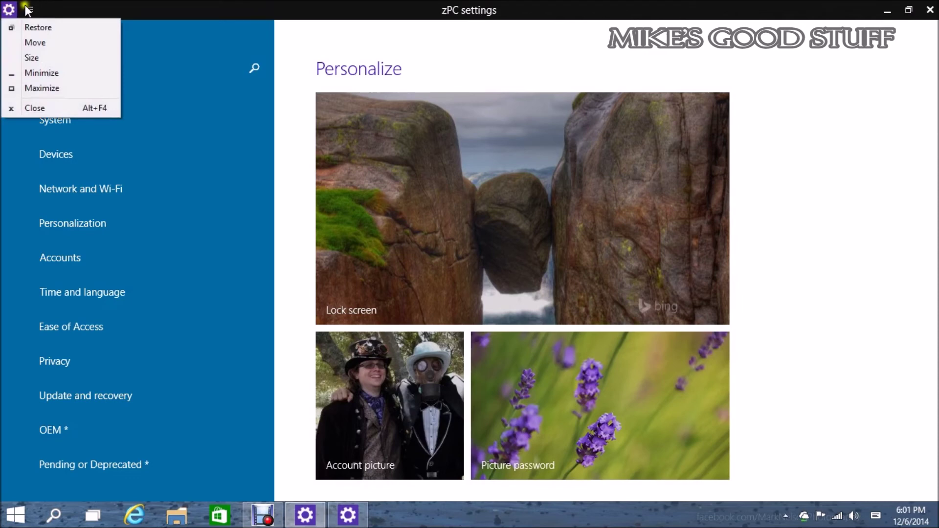
pyautogui.click(9, 11)
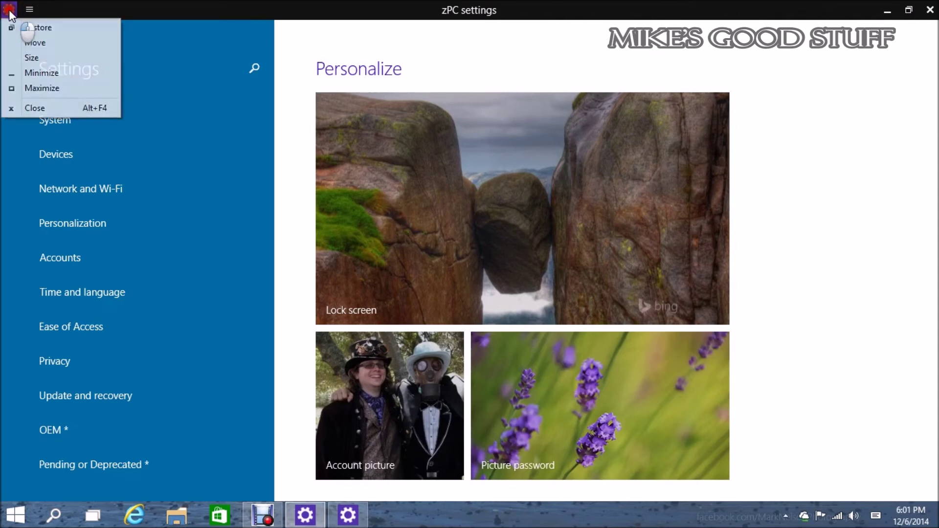
pyautogui.click(9, 11)
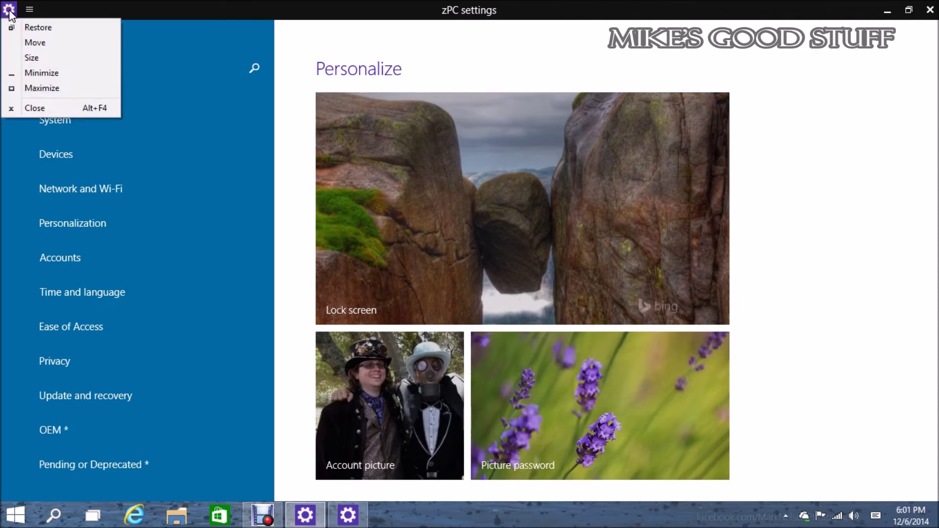
pyautogui.click(34, 13)
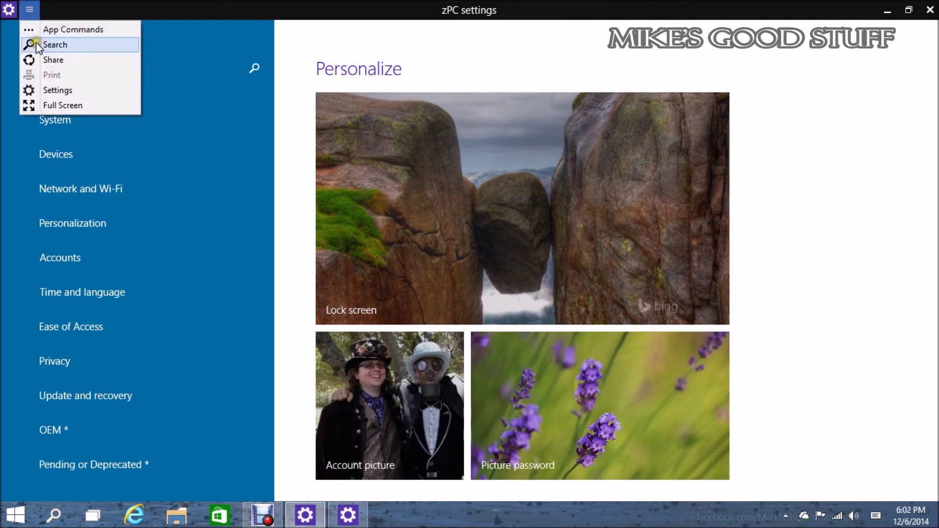
# Switch zPC settings to full screen, then leave full screen through the app commands.
pyautogui.click(61, 103)
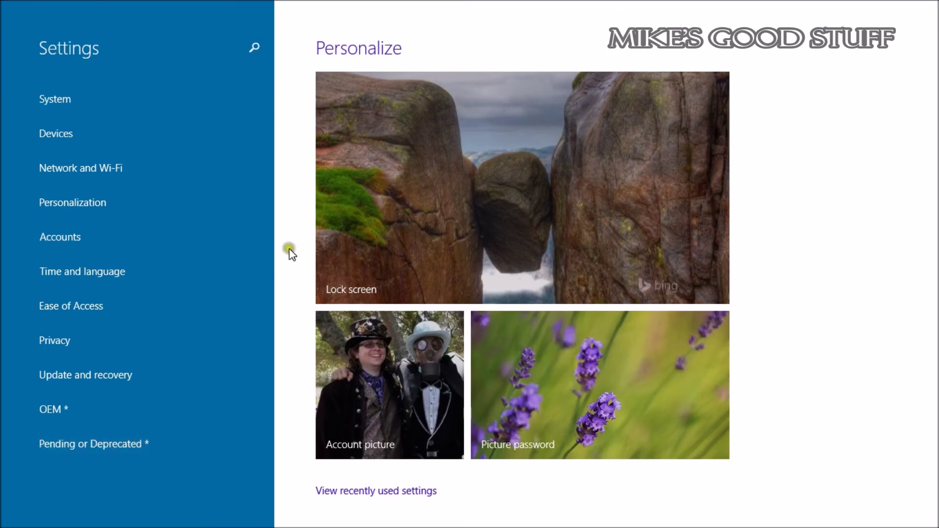
pyautogui.moveTo(227, 6)
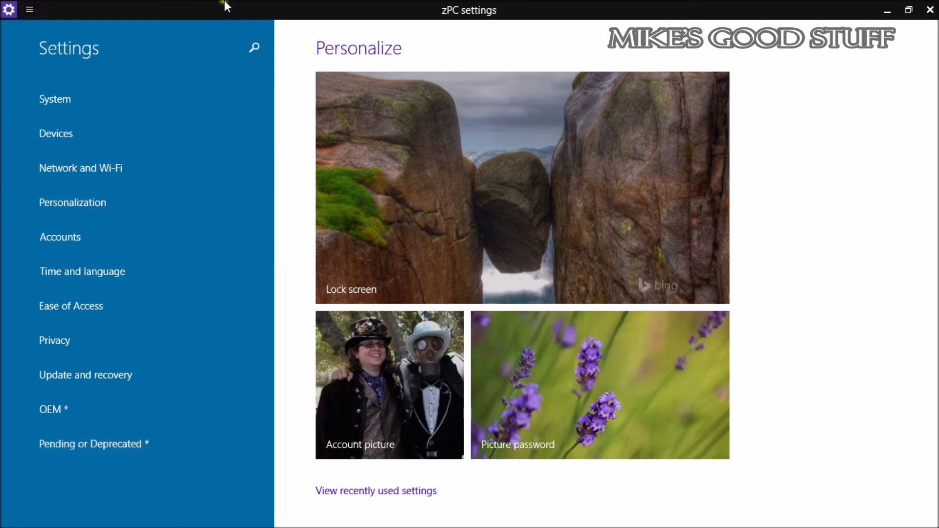
pyautogui.click(30, 9)
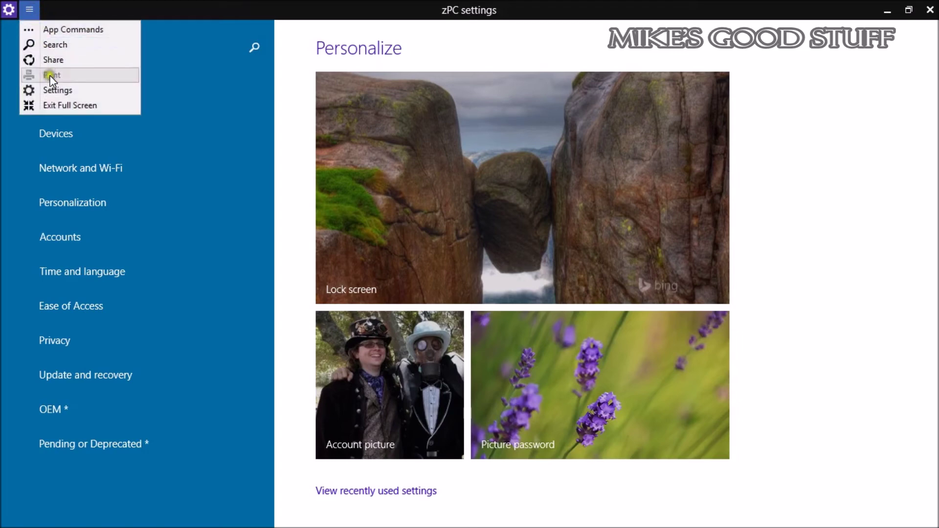
pyautogui.click(49, 106)
# Start sharing a screenshot of zPC settings, cancel it, and dismiss the app-commands menu.
pyautogui.click(31, 10)
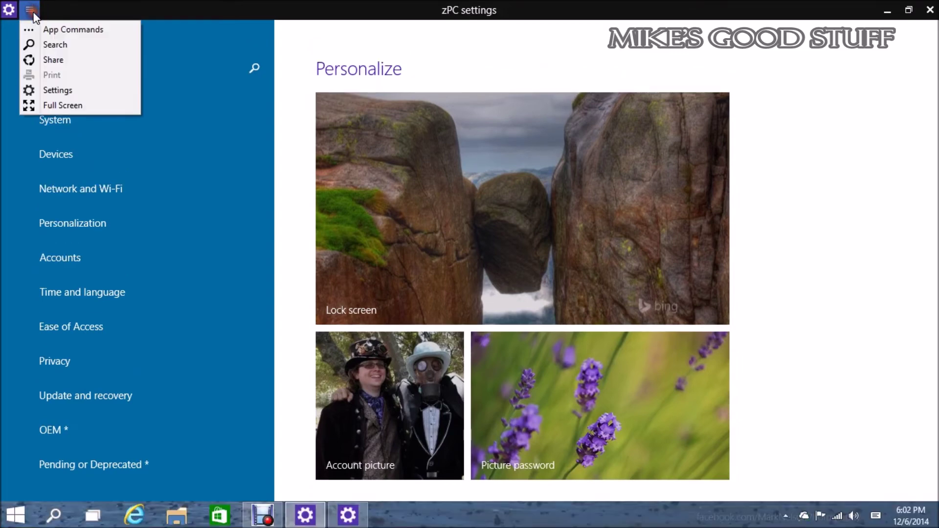
pyautogui.click(42, 59)
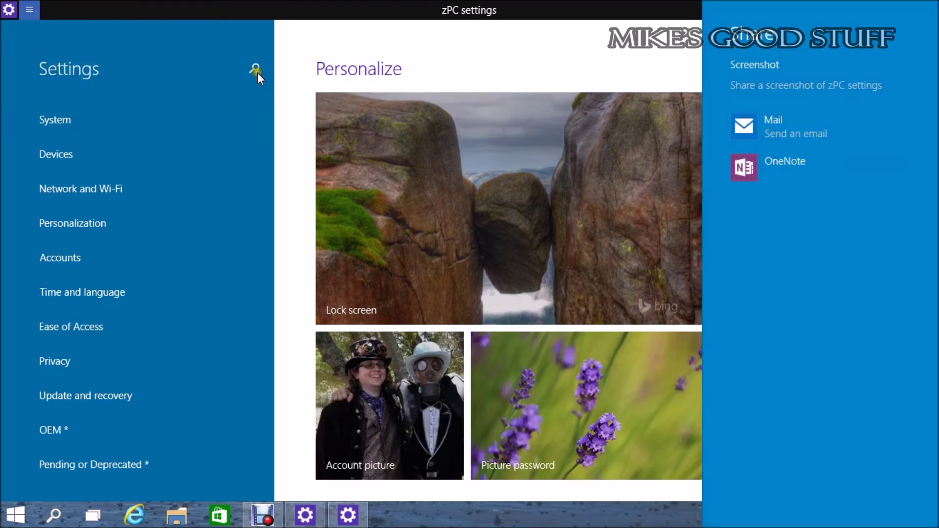
pyautogui.click(160, 40)
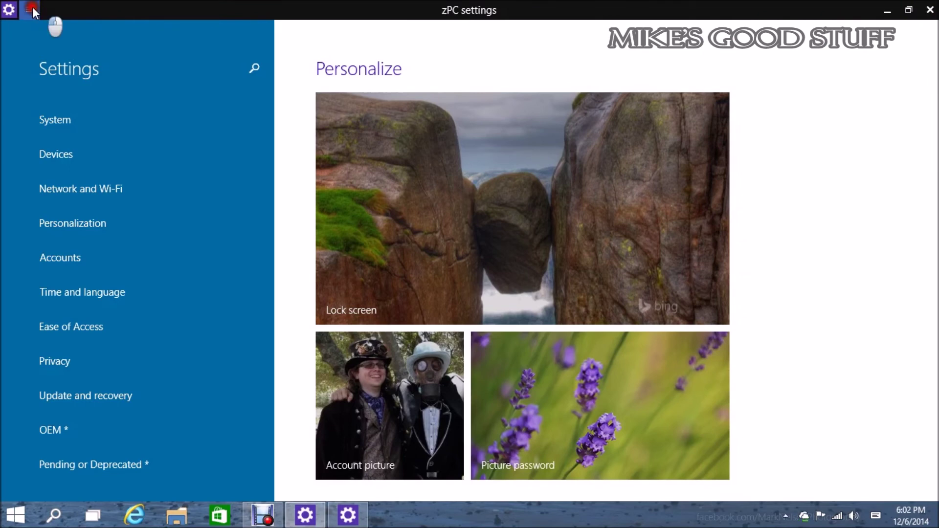
pyautogui.click(30, 8)
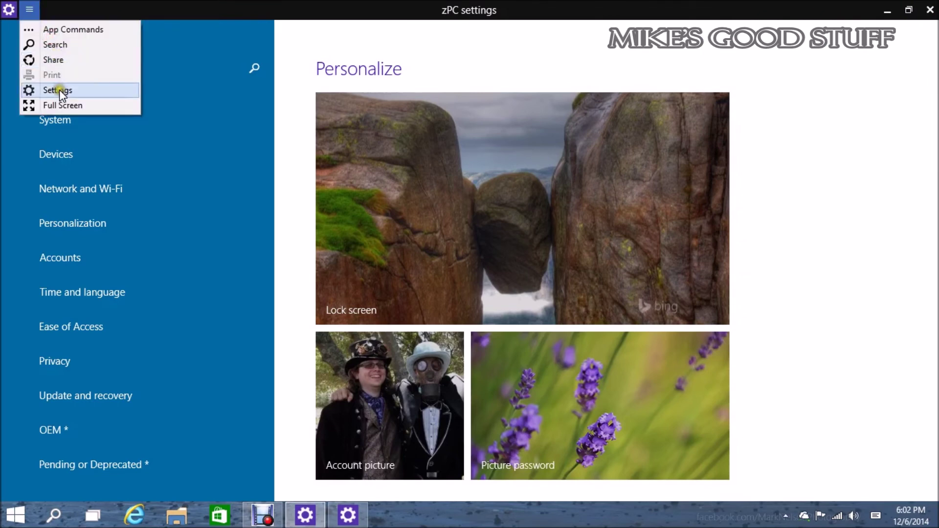
pyautogui.click(176, 52)
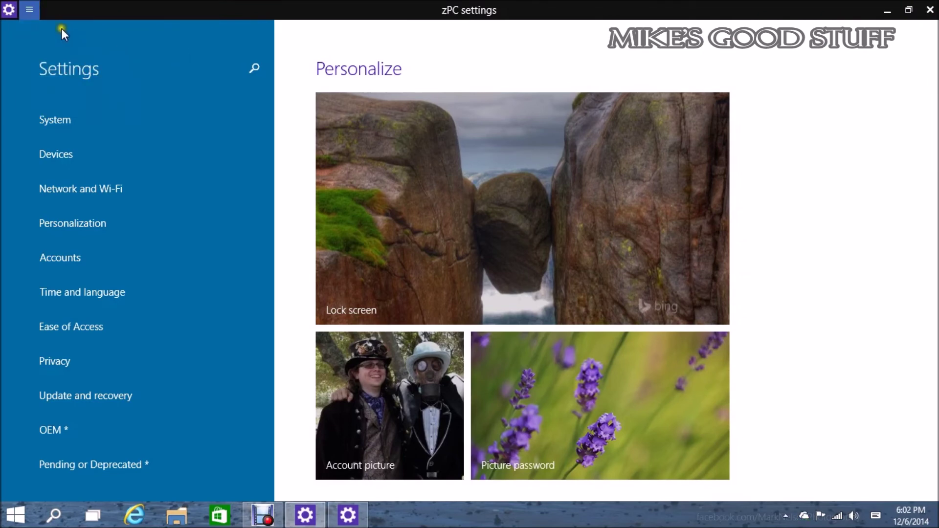
# Show and dismiss the zPC settings app-commands menu several times, then close zPC settings.
pyautogui.click(29, 9)
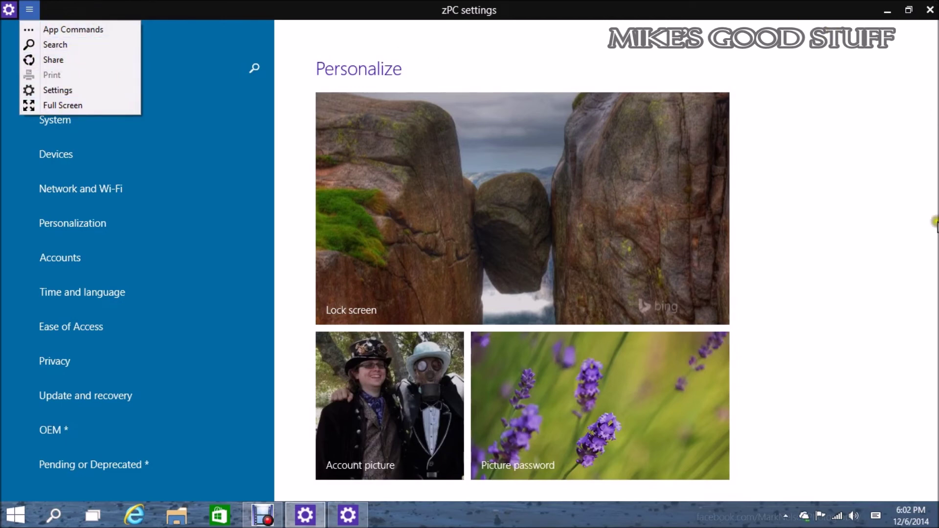
pyautogui.click(833, 189)
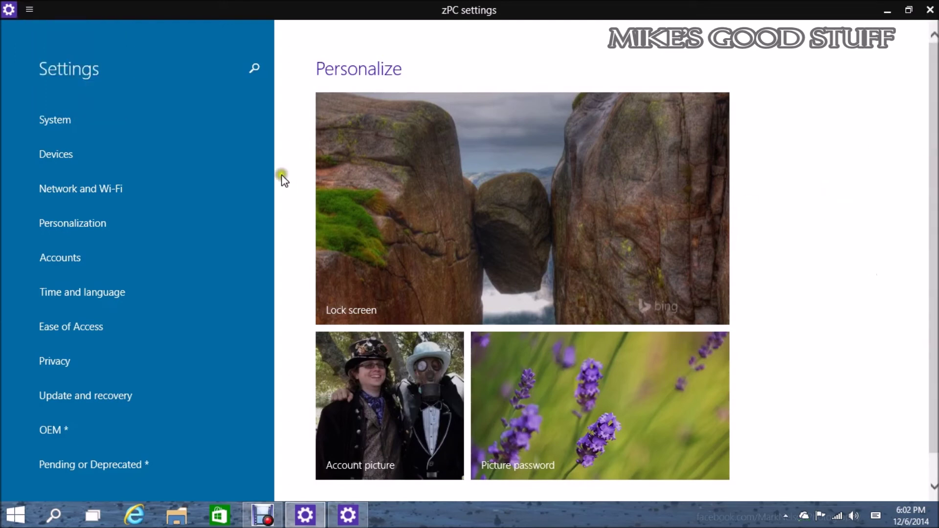
pyautogui.click(31, 7)
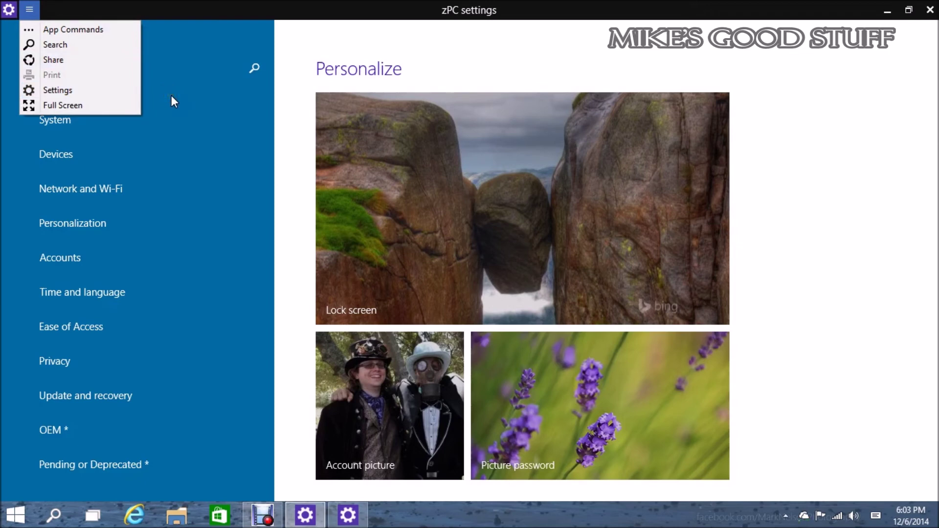
pyautogui.click(30, 10)
pyautogui.click(56, 8)
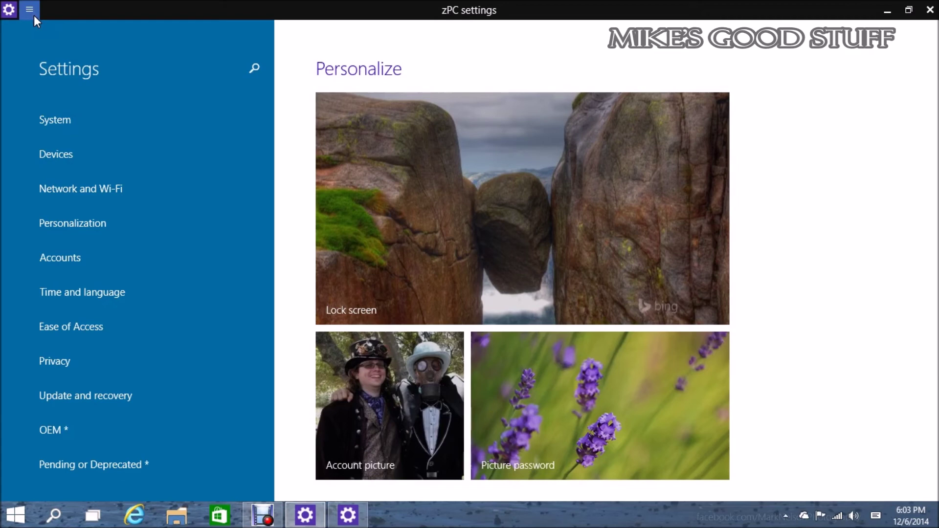
pyautogui.click(33, 6)
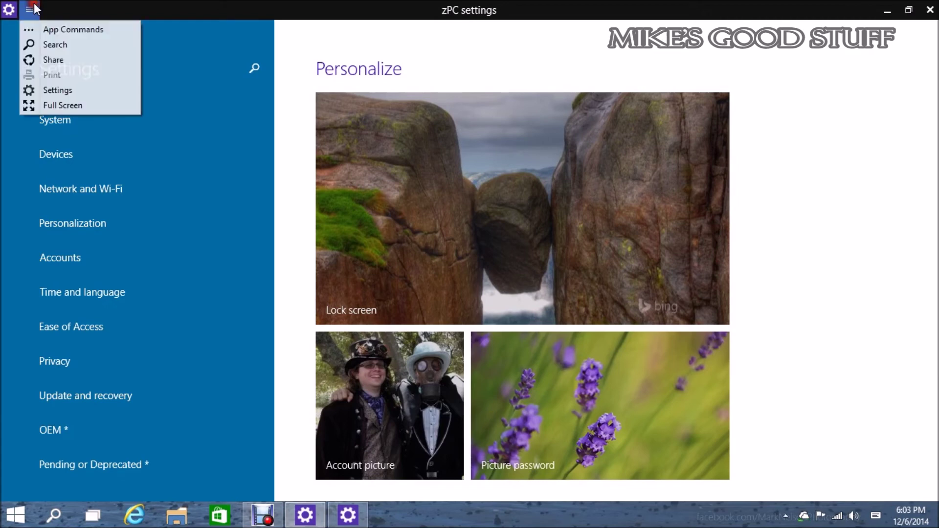
pyautogui.click(52, 6)
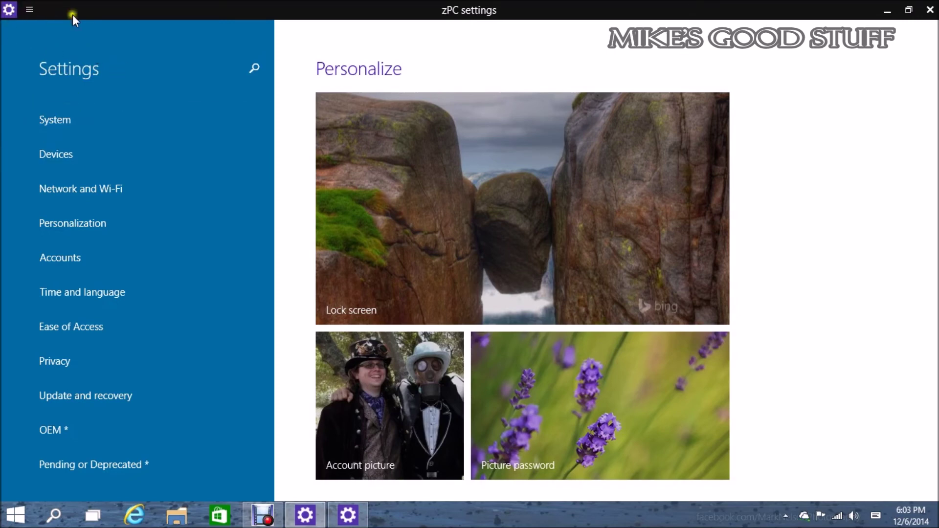
pyautogui.click(28, 9)
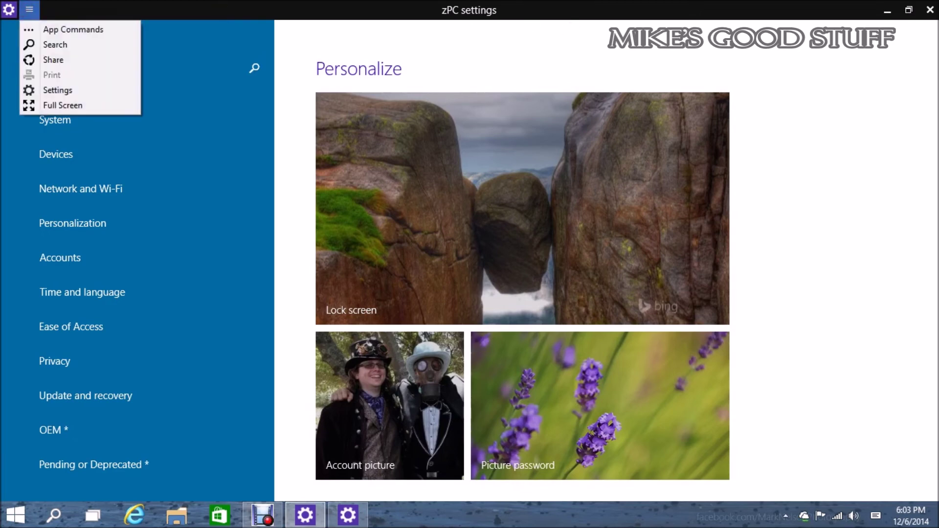
pyautogui.click(931, 10)
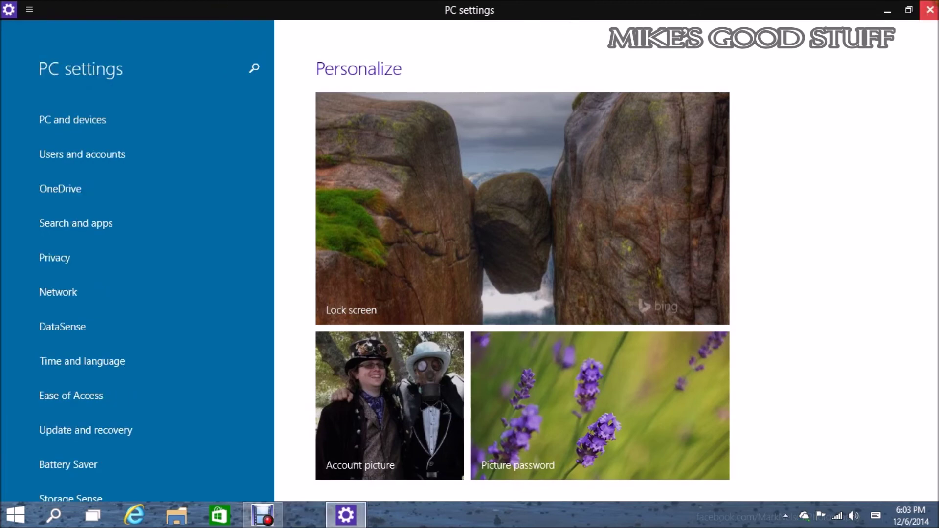
# Close the PC settings app, then launch and close the Store app.
pyautogui.click(28, 9)
pyautogui.click(931, 10)
pyautogui.click(930, 9)
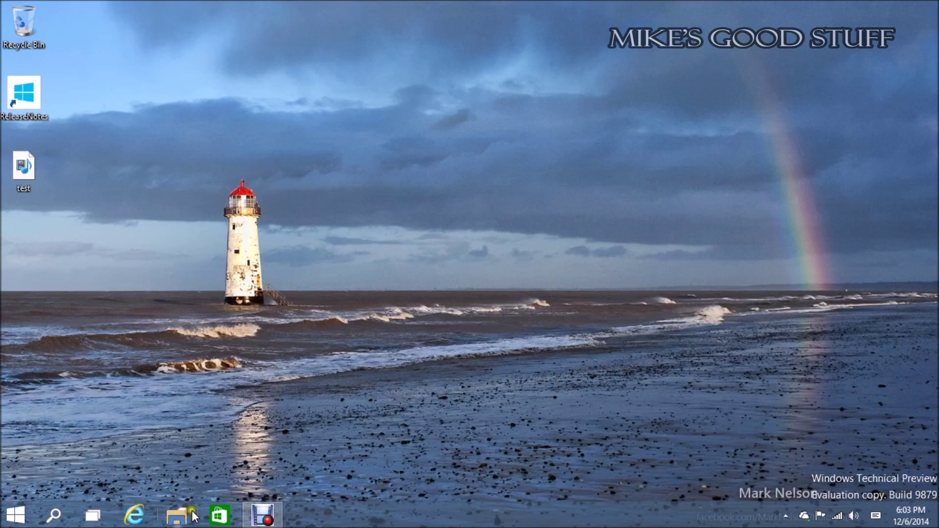
pyautogui.click(215, 514)
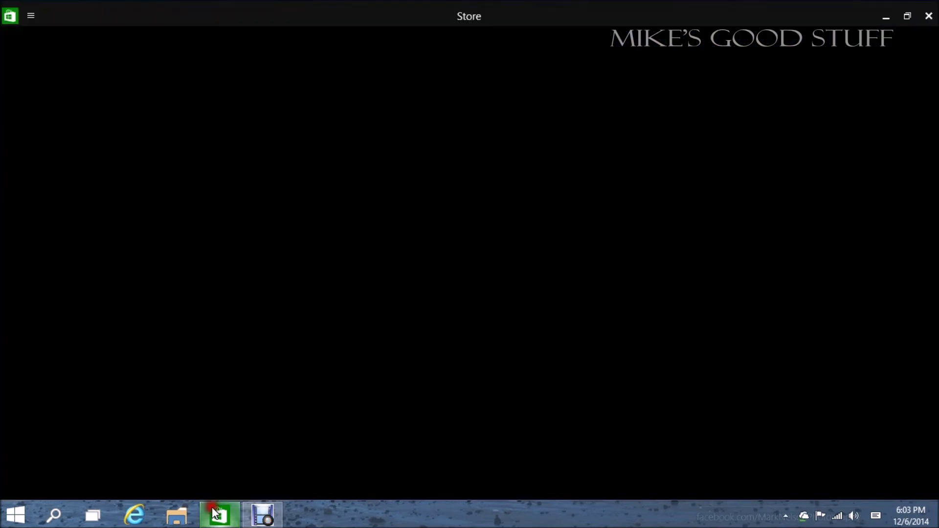
pyautogui.click(215, 513)
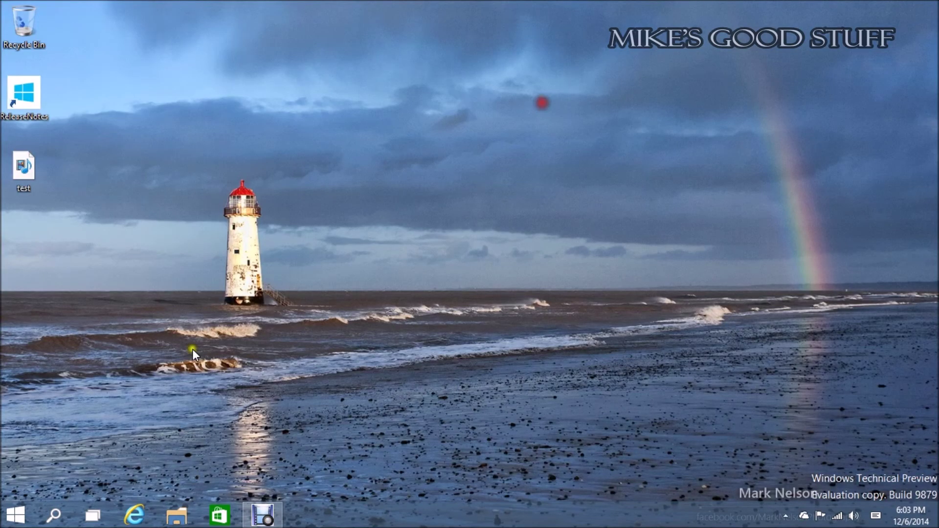
# Open and close Internet Explorer on Bing, then File Explorer on its Home view.
pyautogui.click(134, 515)
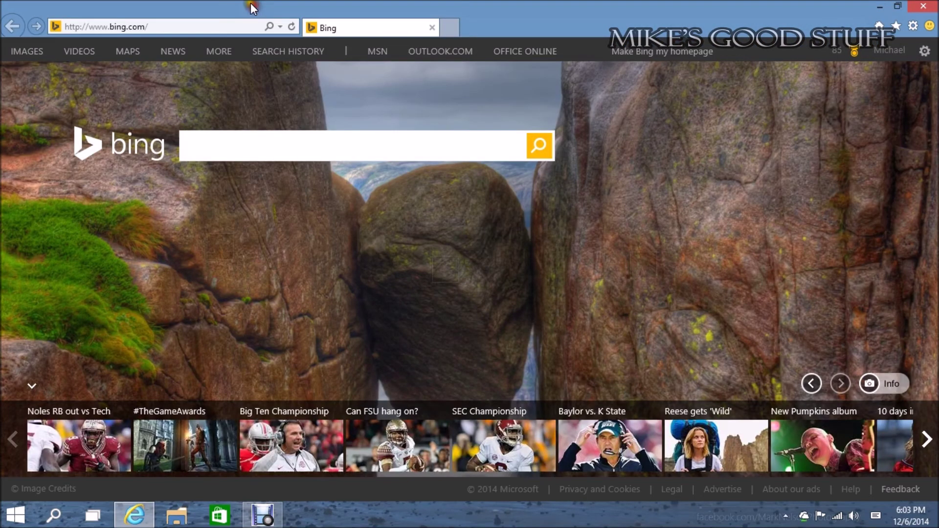
pyautogui.rightClick(3, 5)
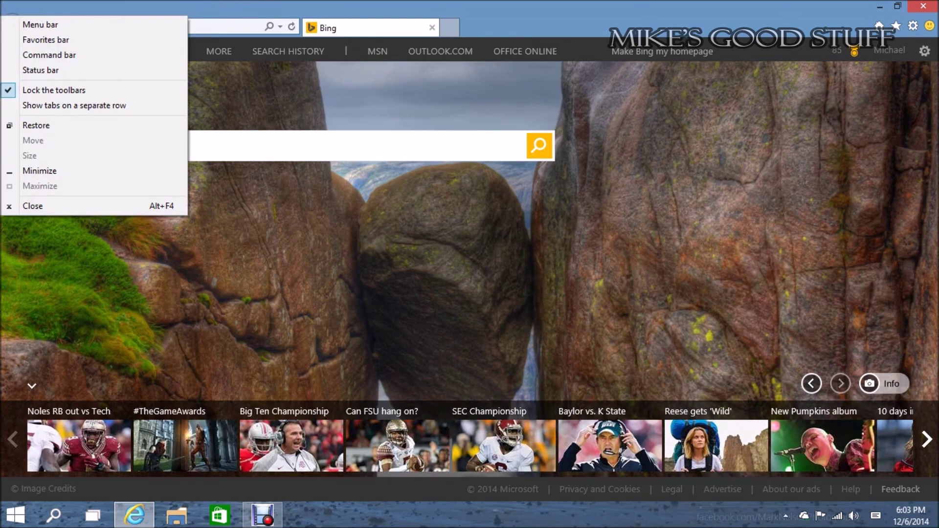
pyautogui.hotkey('alt', 'F4')
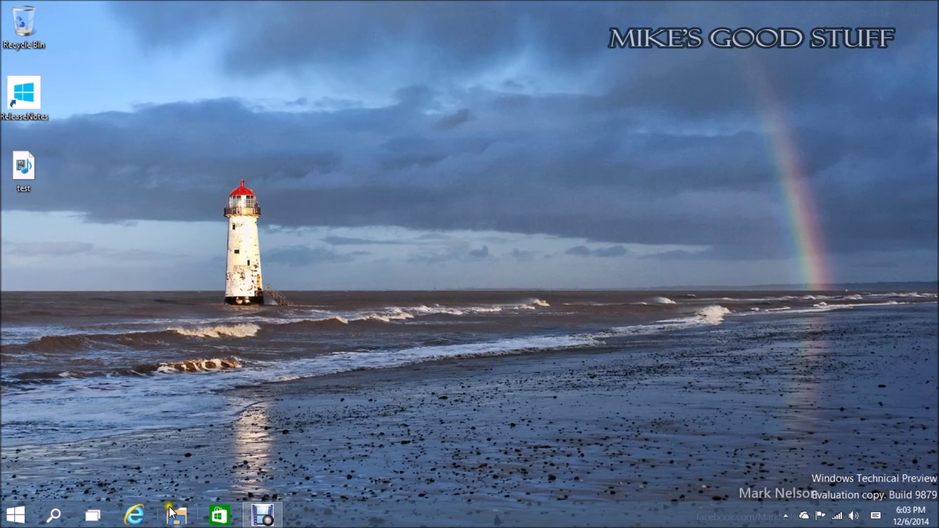
pyautogui.click(168, 507)
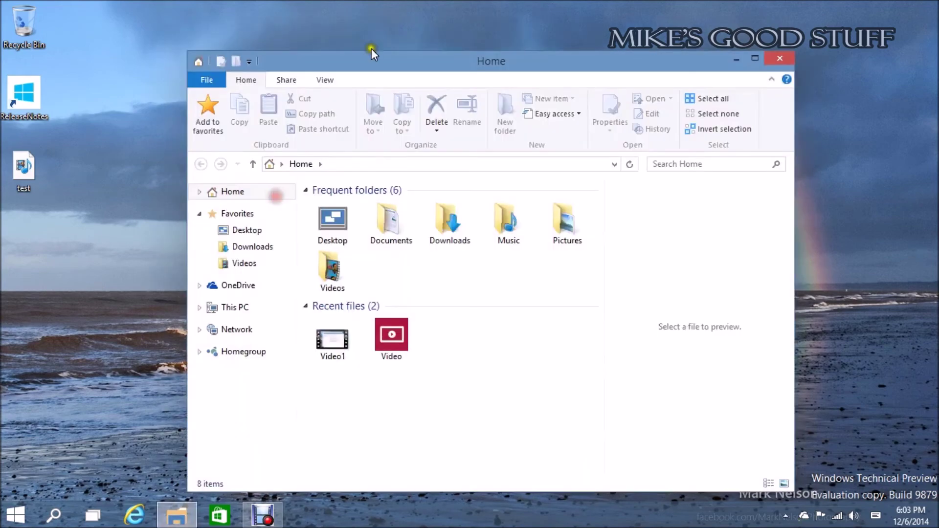
pyautogui.click(207, 80)
pyautogui.click(208, 80)
pyautogui.click(786, 56)
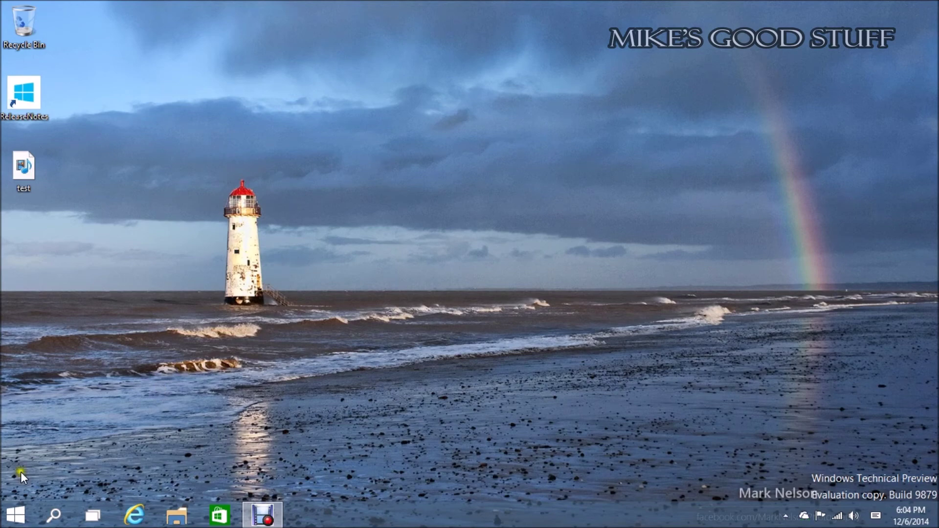
pyautogui.click(11, 509)
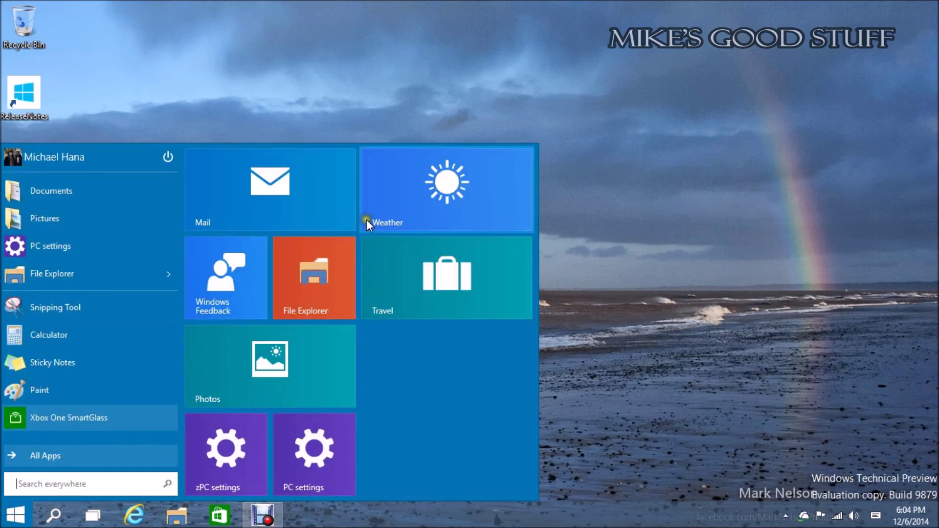
pyautogui.click(419, 278)
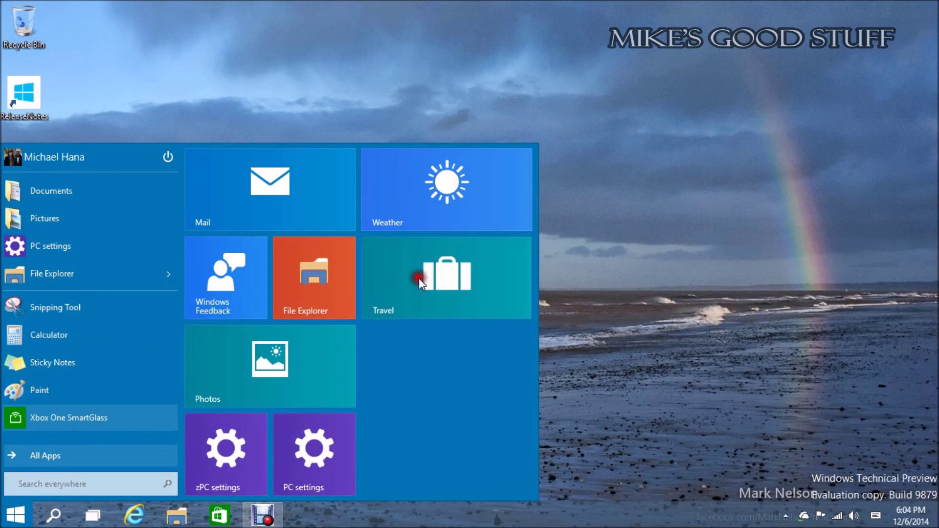
pyautogui.click(29, 9)
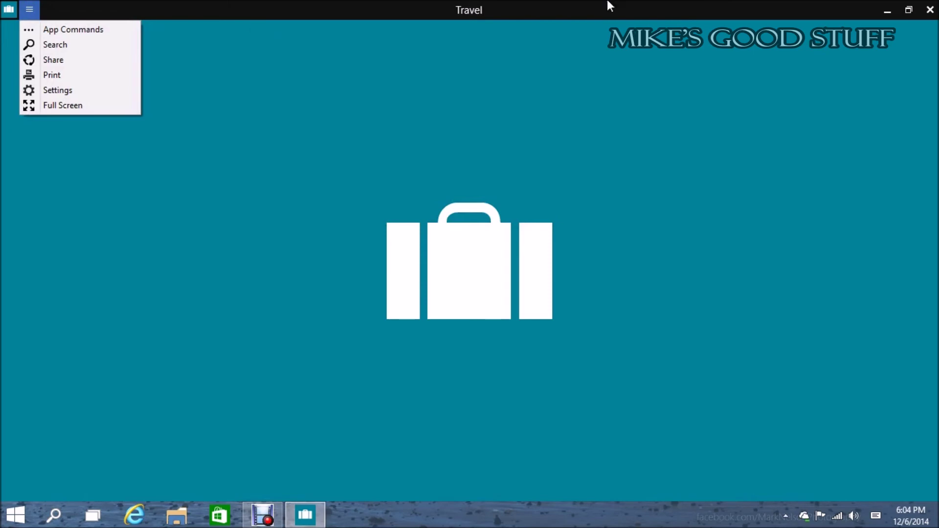
pyautogui.click(929, 10)
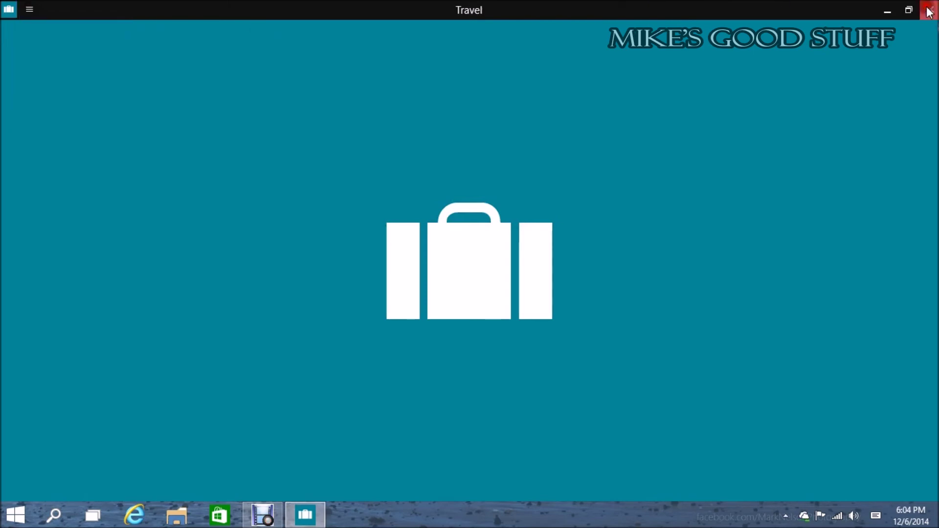
pyautogui.click(930, 11)
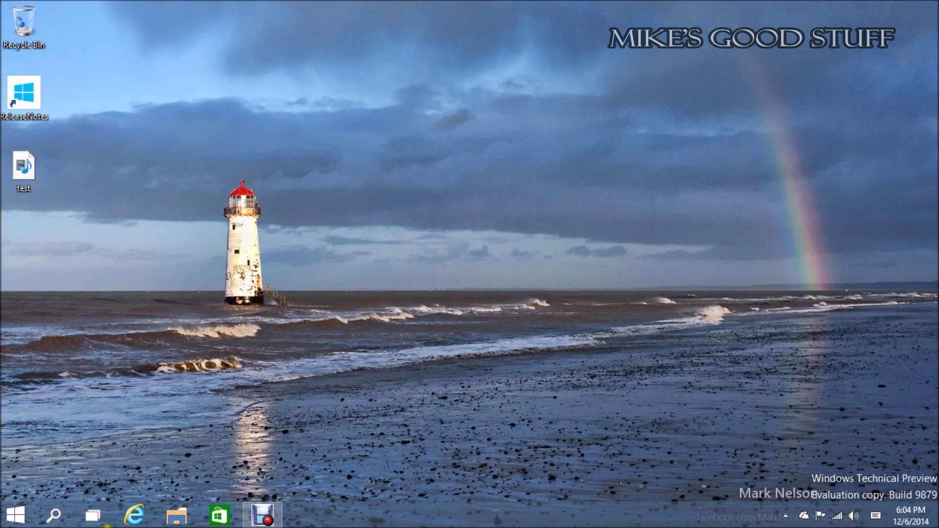
pyautogui.press('super+e')
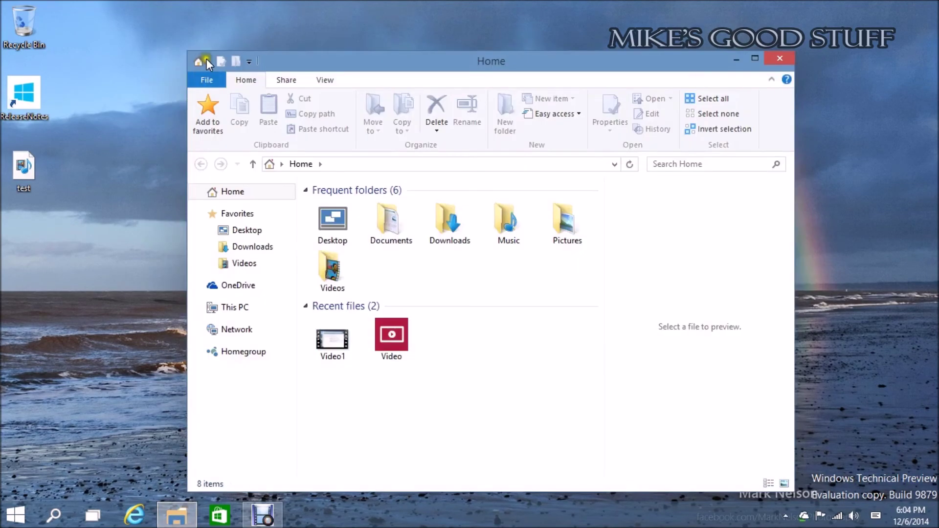
pyautogui.click(247, 62)
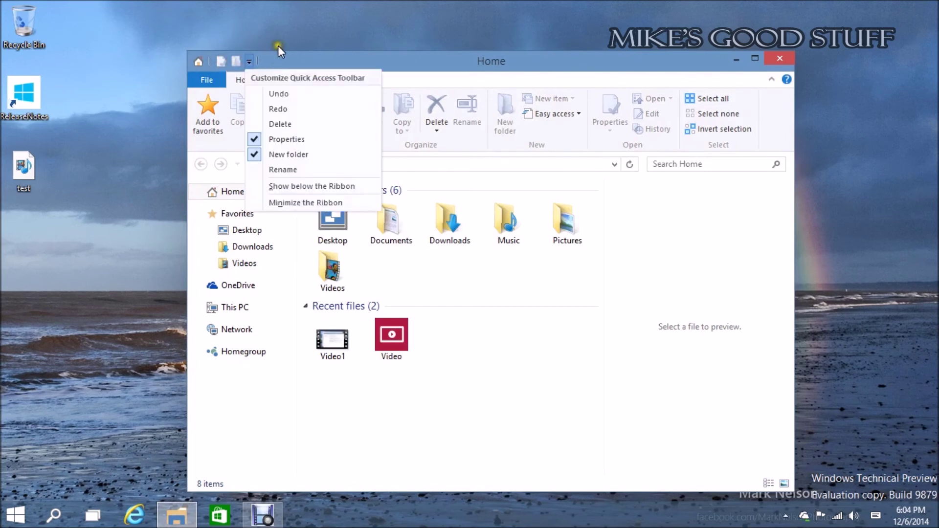
pyautogui.click(278, 60)
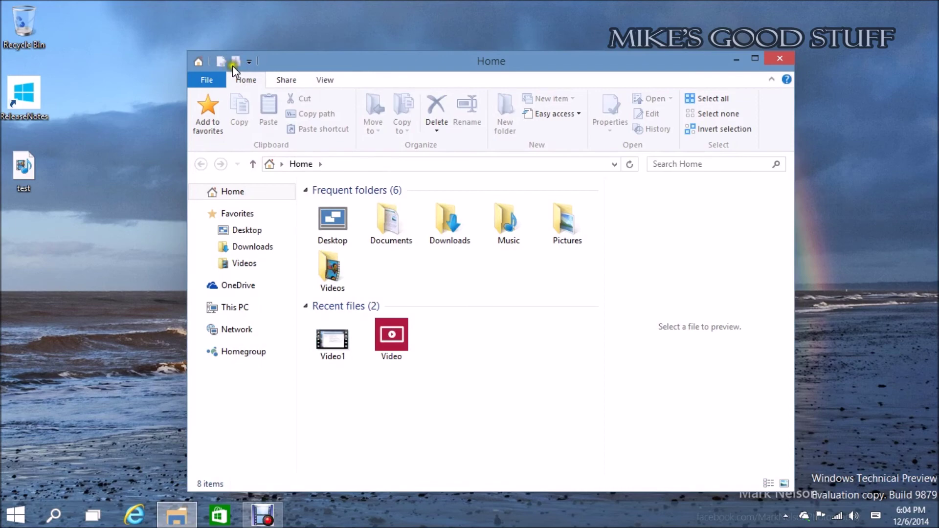
pyautogui.click(781, 60)
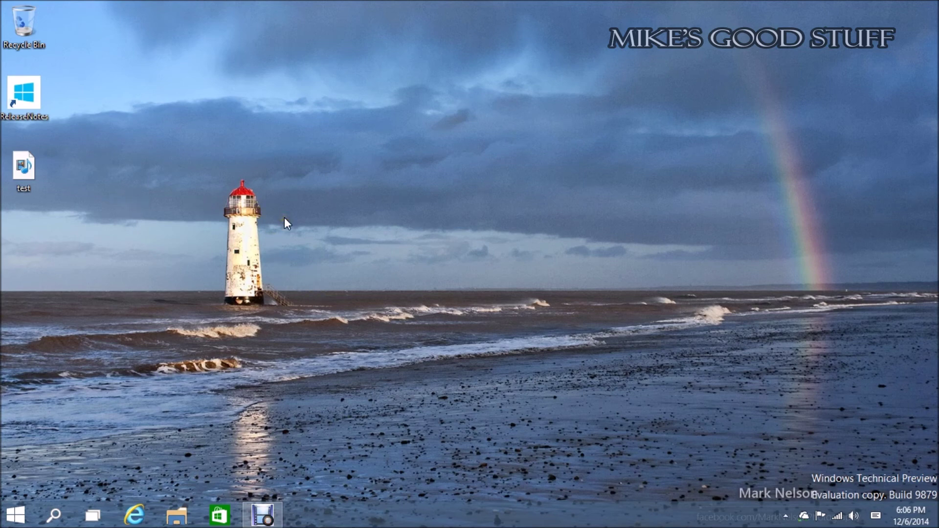
pyautogui.click(193, 243)
pyautogui.click(288, 248)
pyautogui.moveTo(25, 174)
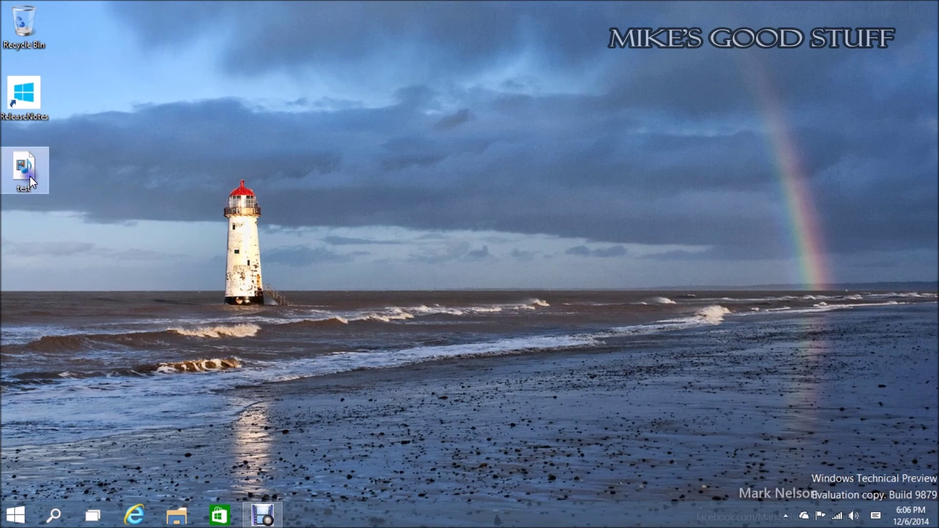
pyautogui.rightClick(30, 176)
pyautogui.click(64, 377)
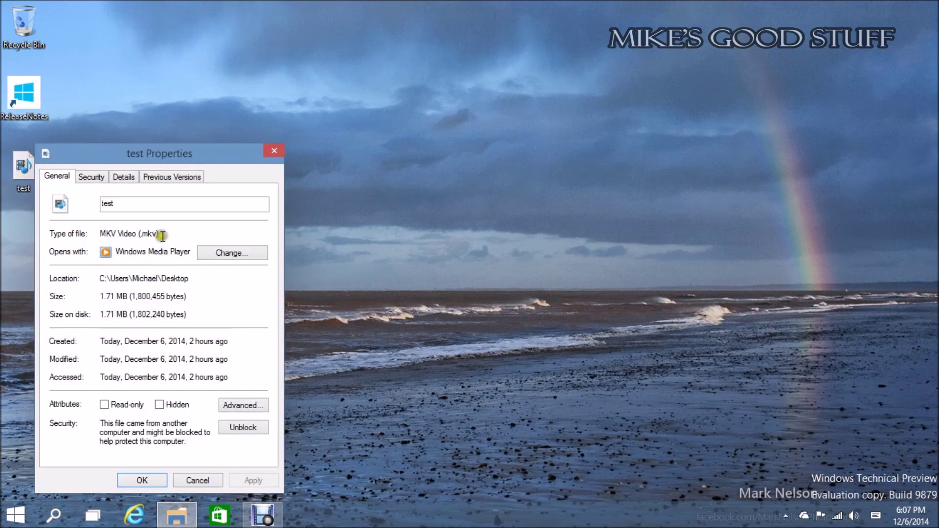
pyautogui.moveTo(106, 234); pyautogui.dragTo(140, 236)
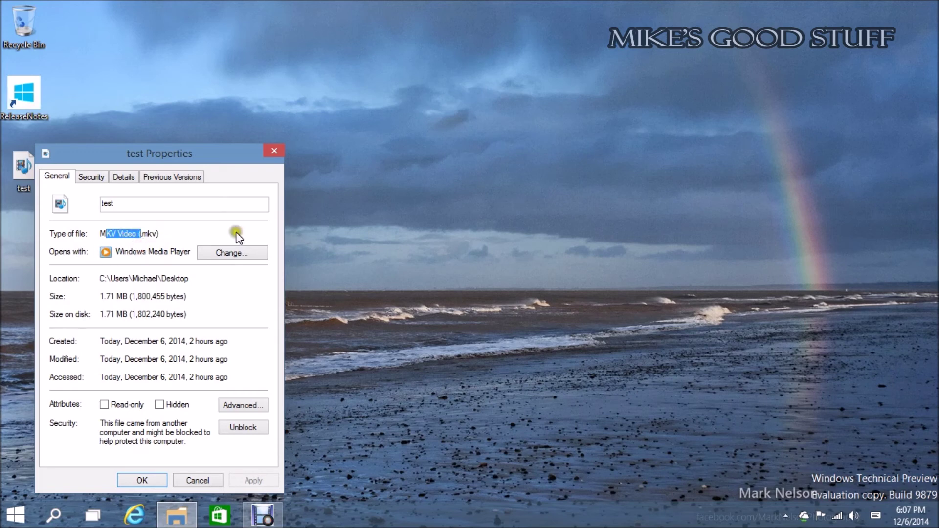
pyautogui.click(272, 151)
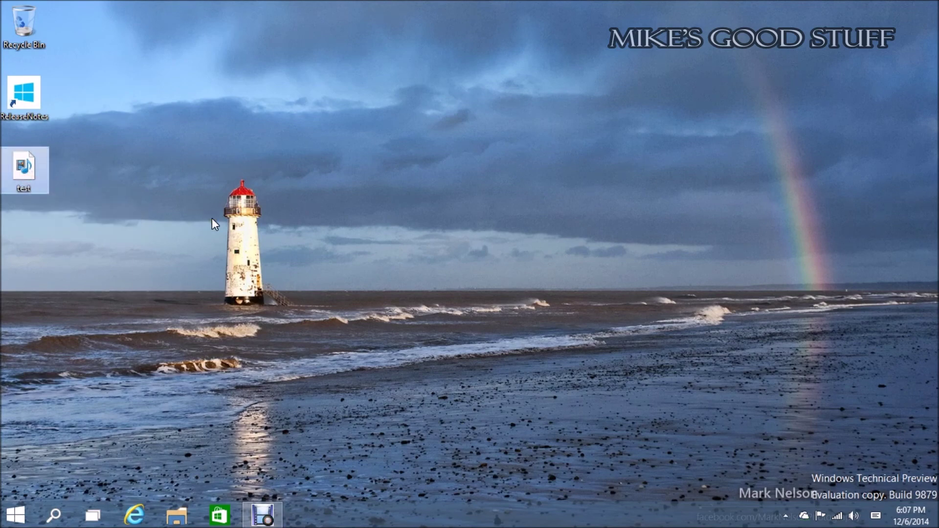
# Play the test MKV clip in Windows Media Player, then close the player with Alt+F4.
pyautogui.press('Return')
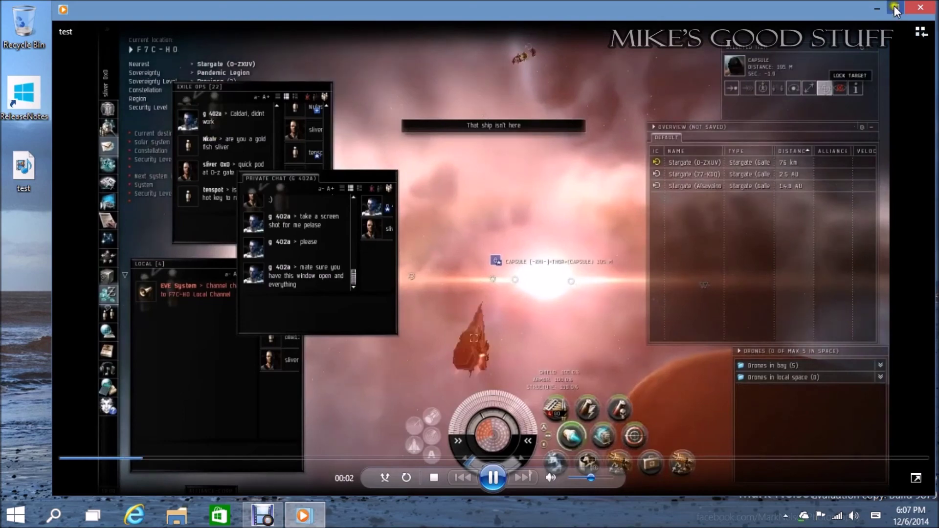
pyautogui.click(895, 9)
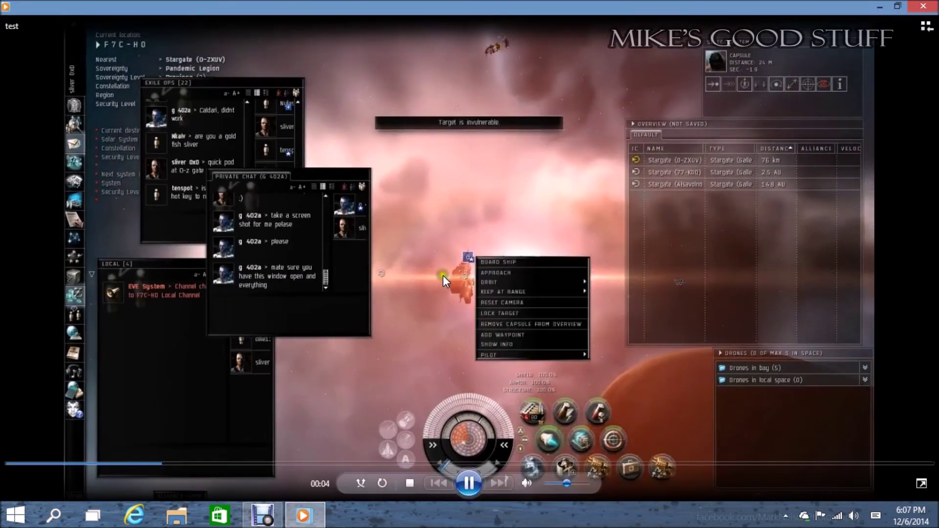
pyautogui.moveTo(274, 514)
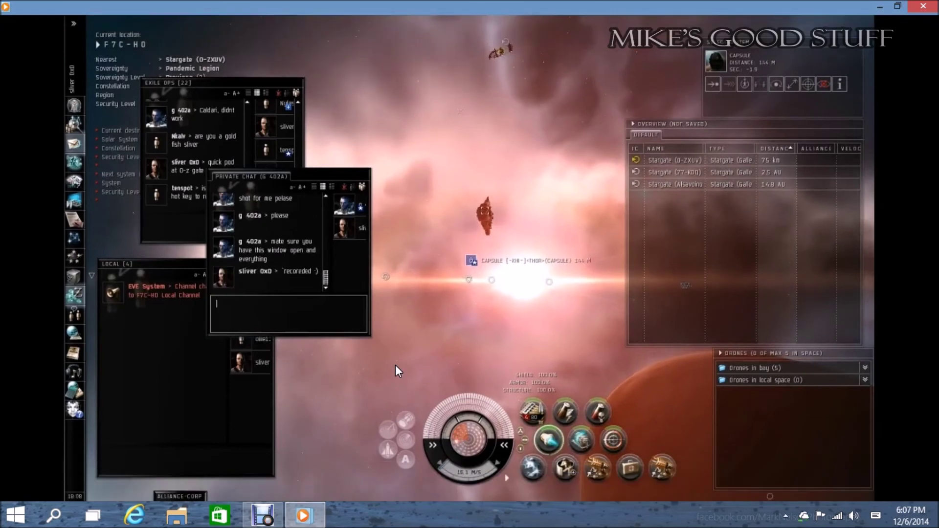
pyautogui.moveTo(393, 345)
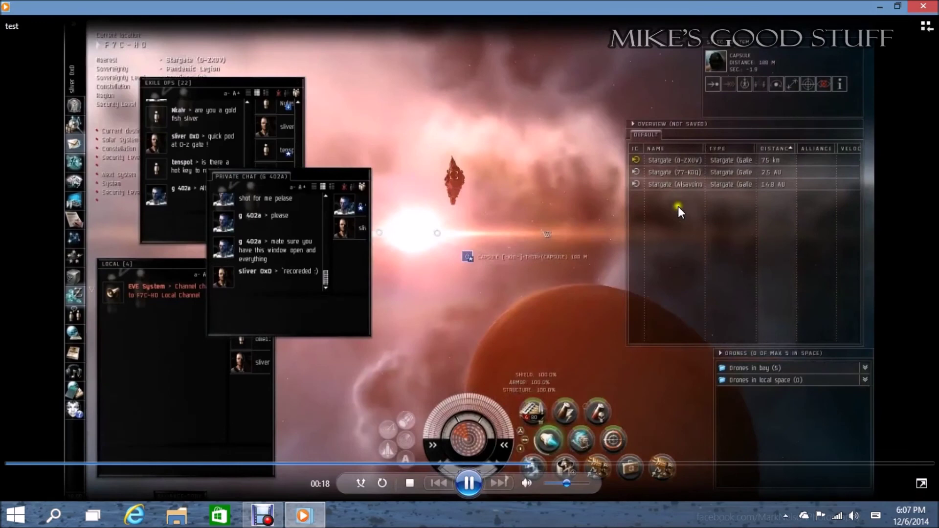
pyautogui.hotkey('alt', 'F4')
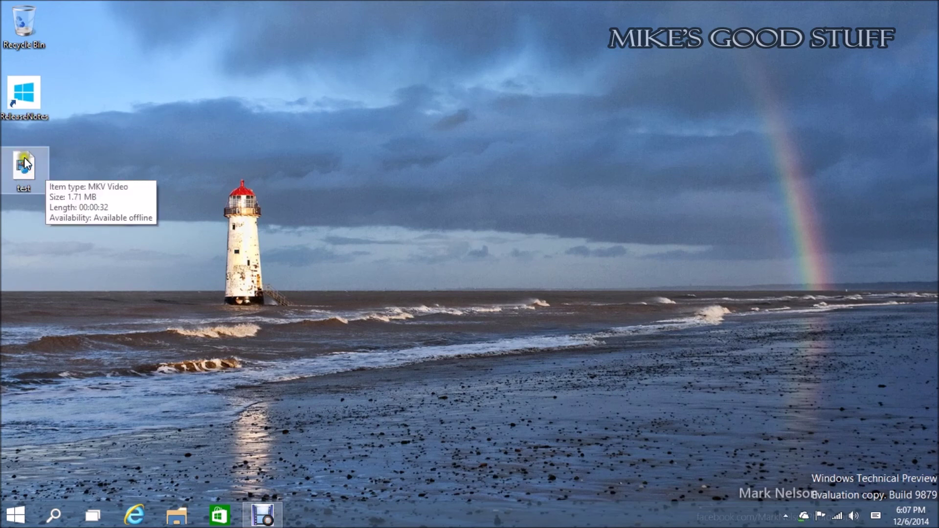
pyautogui.click(34, 166)
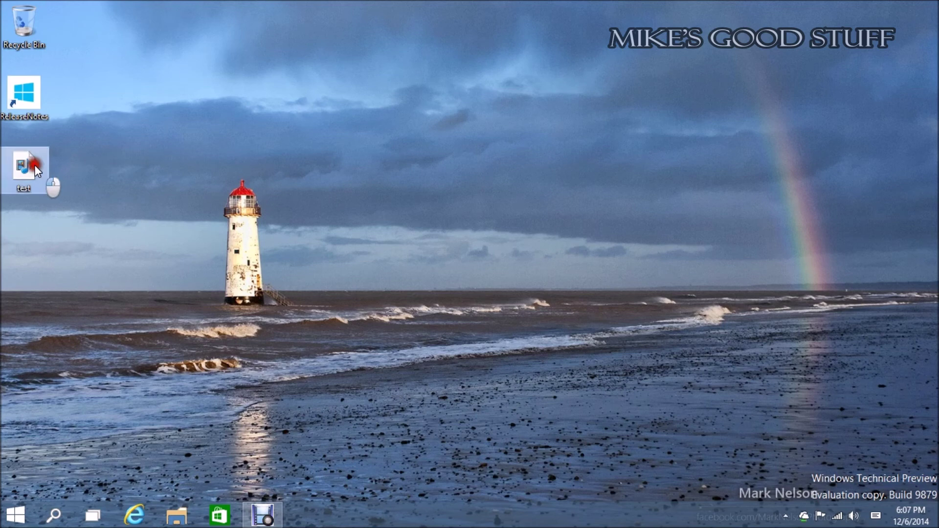
pyautogui.moveTo(27, 174)
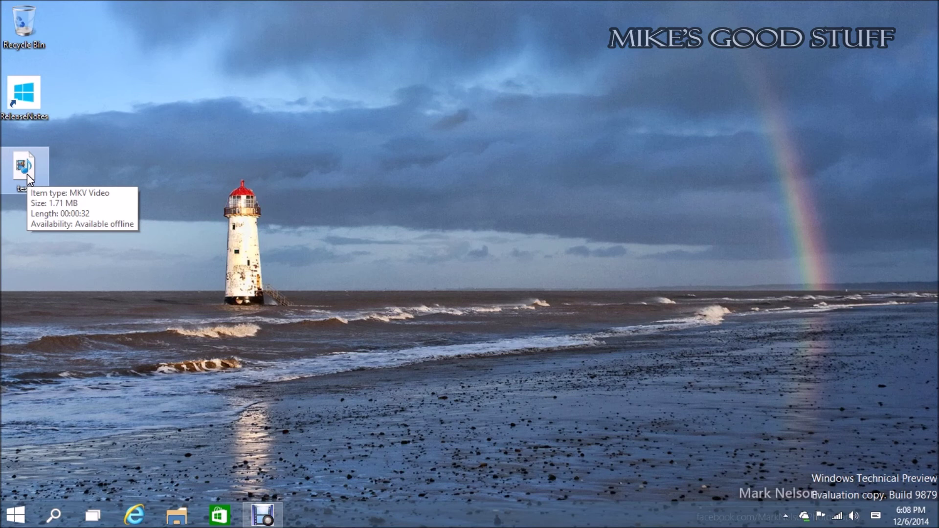
pyautogui.doubleClick(28, 174)
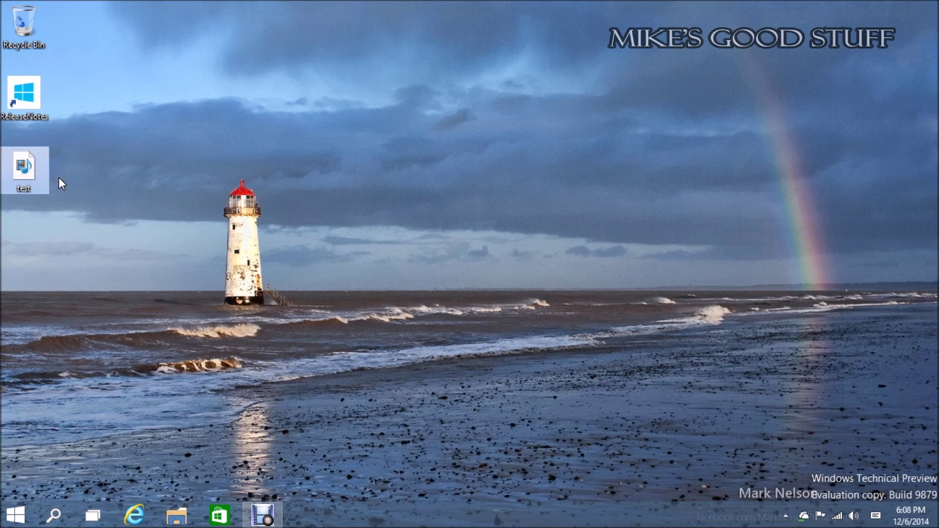
pyautogui.click(147, 238)
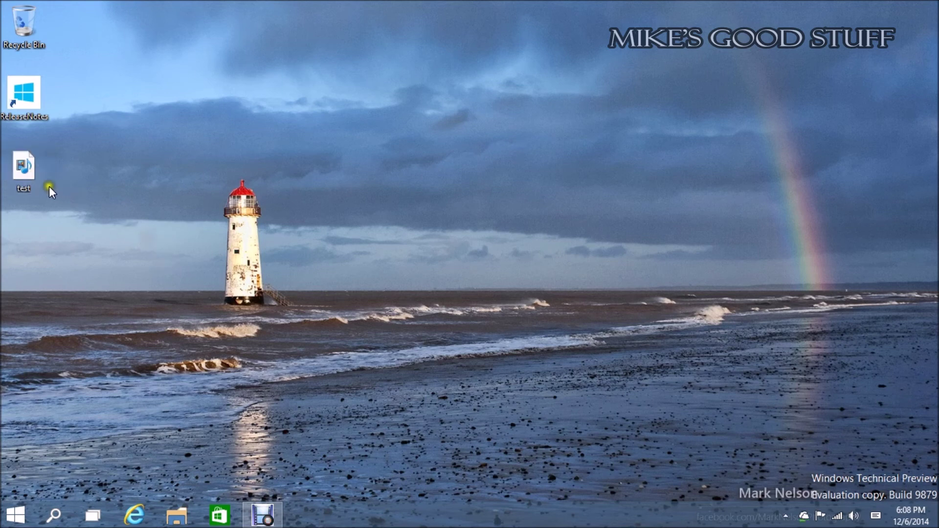
pyautogui.click(37, 179)
pyautogui.click(161, 220)
pyautogui.click(119, 207)
pyautogui.click(26, 192)
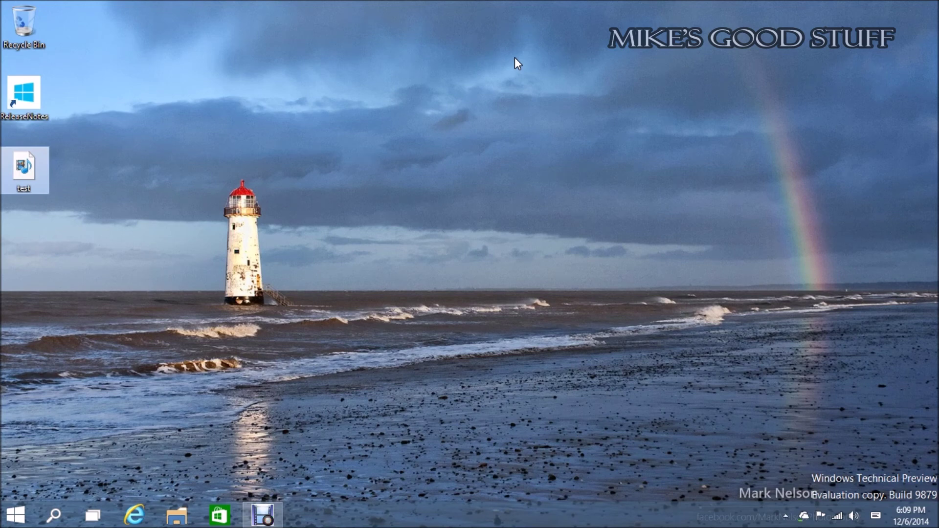
pyautogui.click(298, 237)
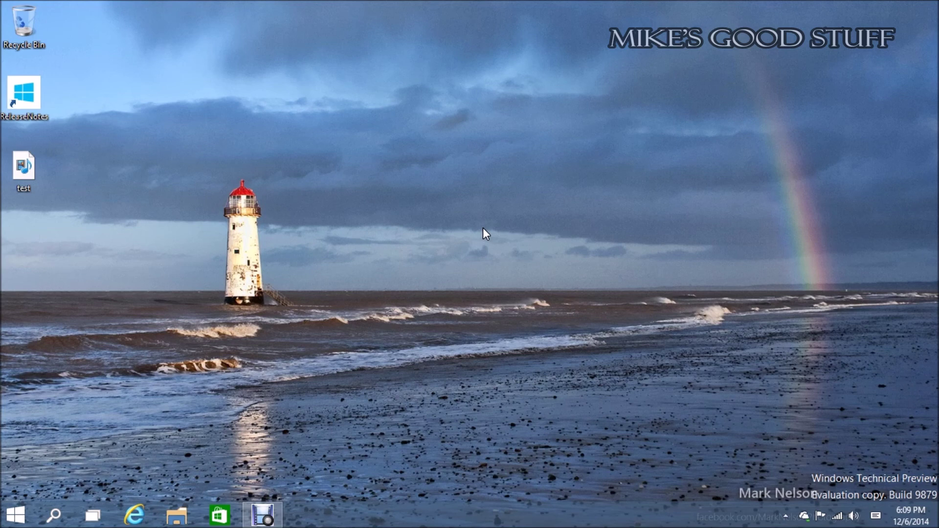
pyautogui.click(396, 240)
pyautogui.click(173, 445)
# Bring the Home folder and Bing windows forward, then drag Bing to the left edge to snap it.
pyautogui.click(173, 521)
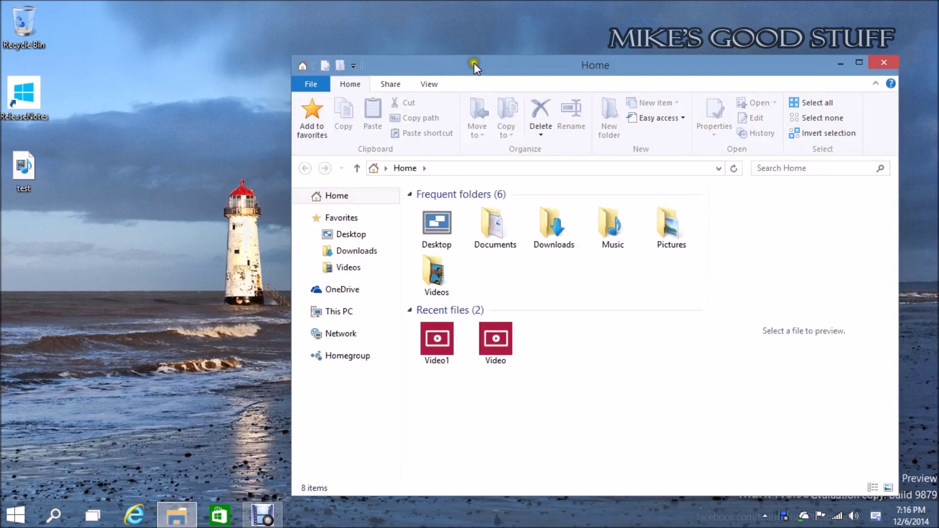
pyautogui.moveTo(474, 63); pyautogui.dragTo(401, 29)
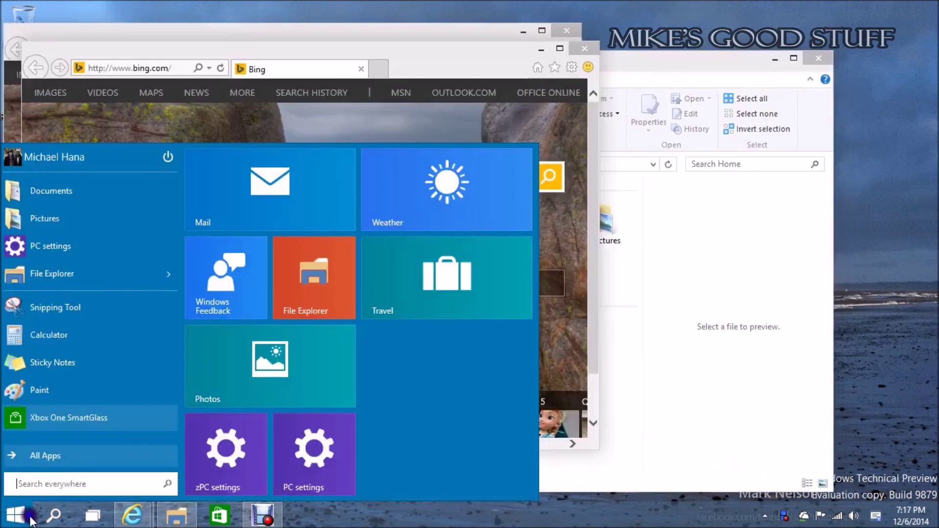
pyautogui.click(240, 51)
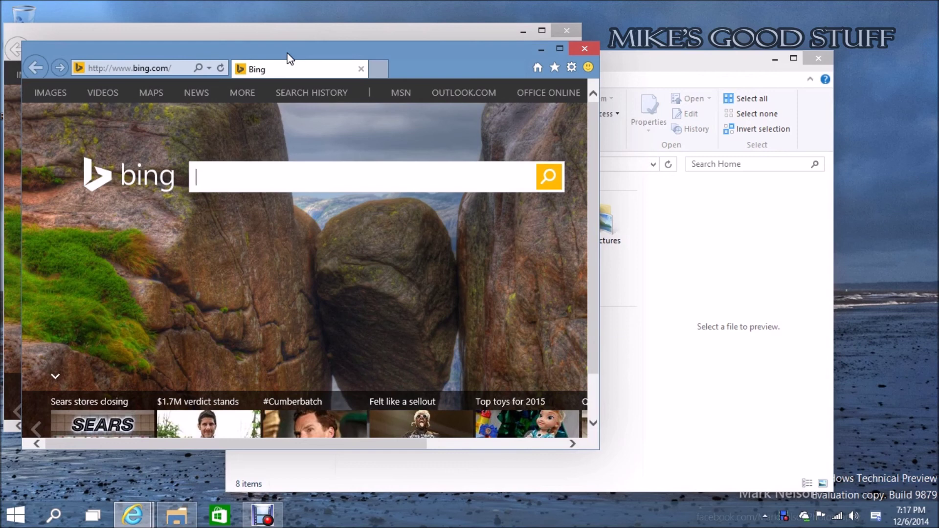
pyautogui.moveTo(290, 58); pyautogui.dragTo(326, 91)
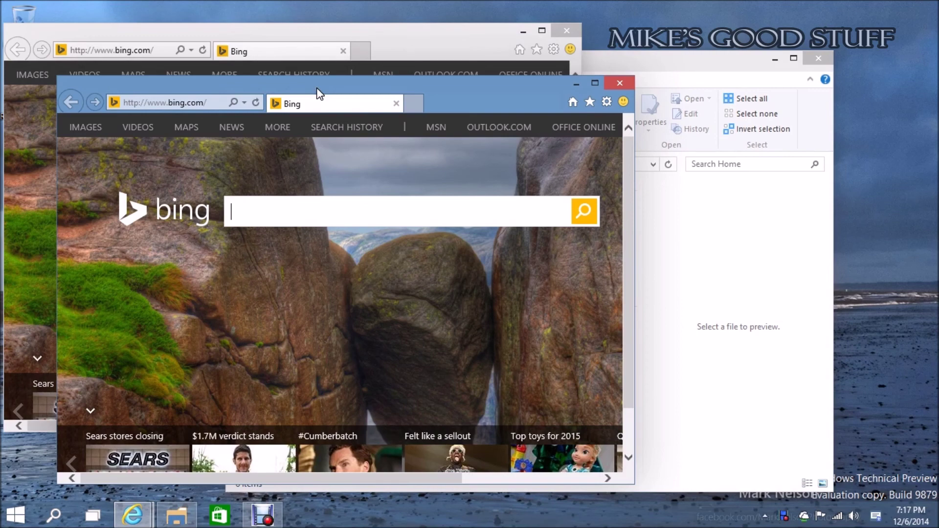
pyautogui.moveTo(319, 93); pyautogui.dragTo(348, 88)
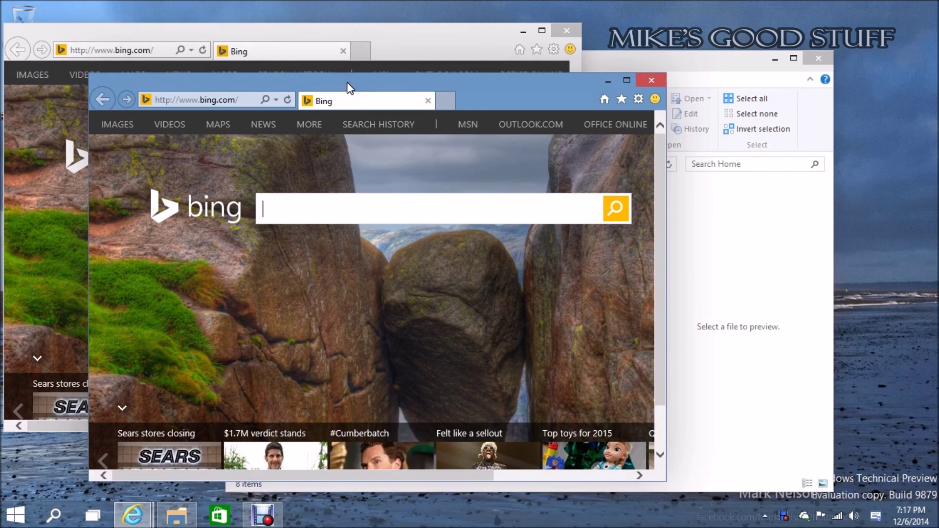
pyautogui.moveTo(362, 86); pyautogui.dragTo(2, 118)
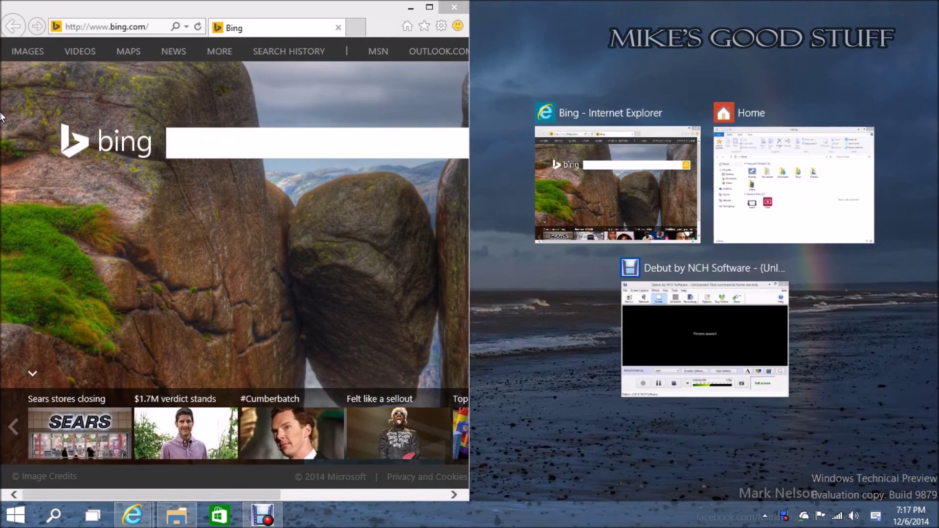
# Fill the right half with the second Bing window, then bring the Home folder forward.
pyautogui.moveTo(275, 51)
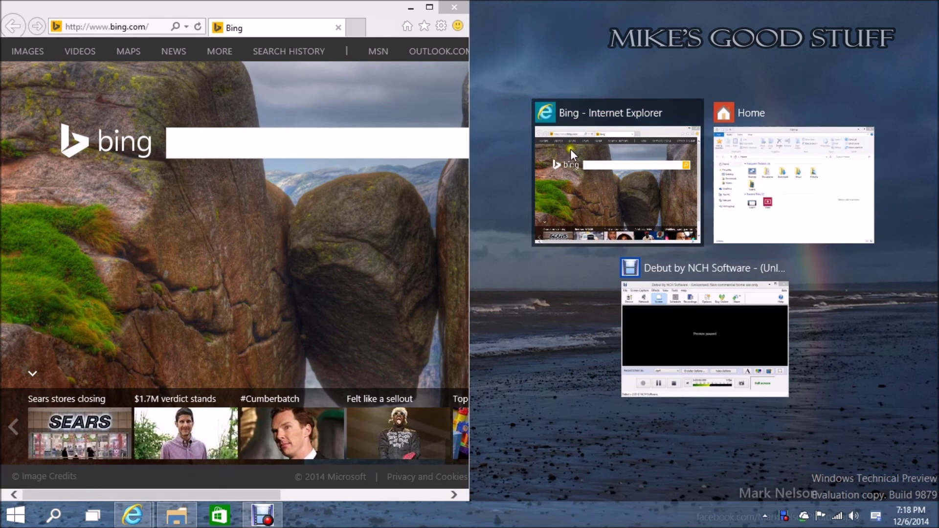
pyautogui.click(626, 169)
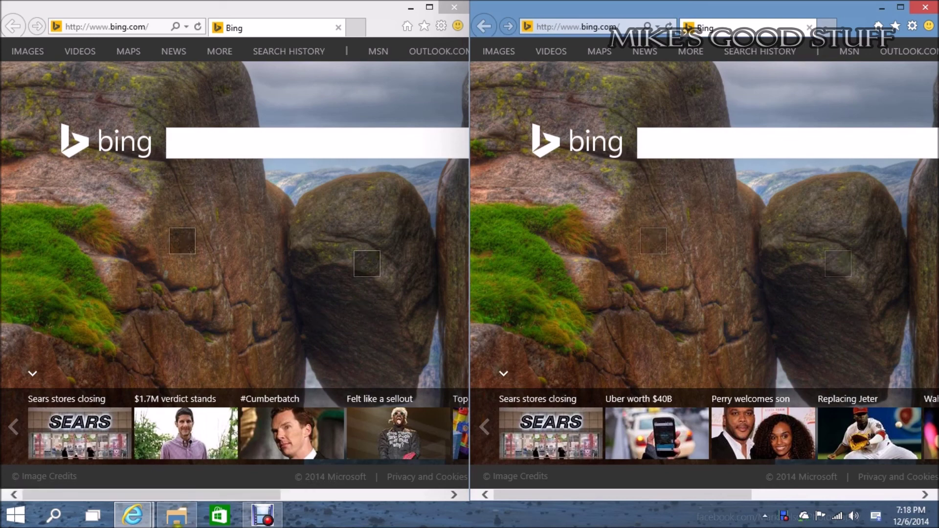
pyautogui.click(178, 521)
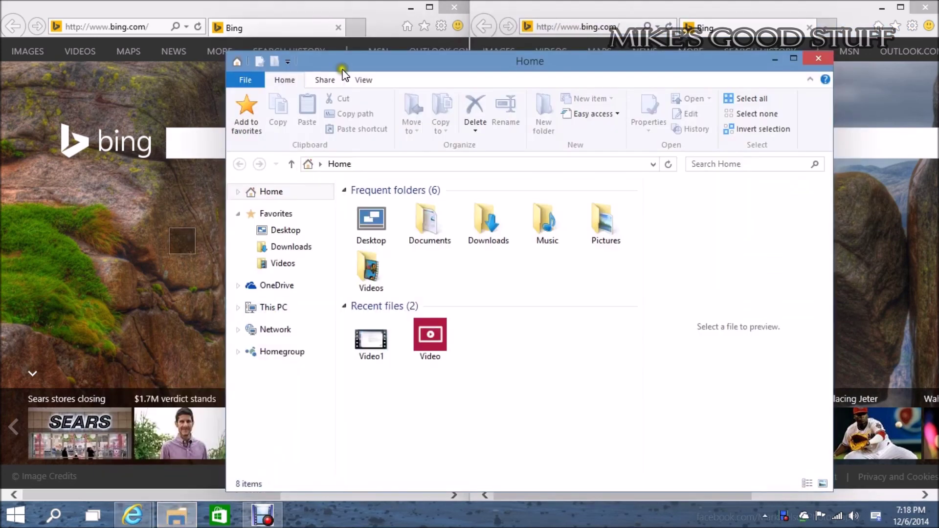
# Snap the Home folder window into the bottom-right quarter of the screen.
pyautogui.moveTo(344, 74); pyautogui.dragTo(936, 500)
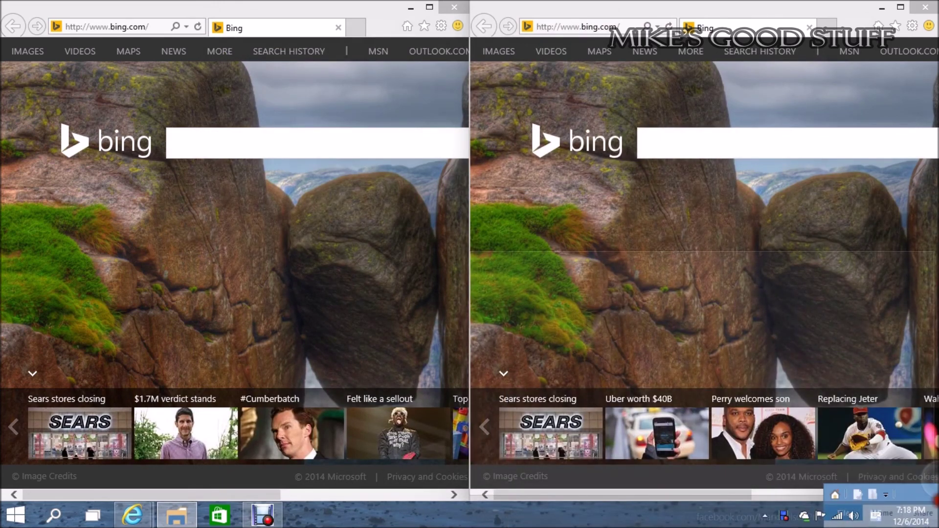
pyautogui.moveTo(935, 500)
pyautogui.mouseDown()
pyautogui.moveTo(871, 424)
pyautogui.moveTo(936, 500)
pyautogui.mouseUp()
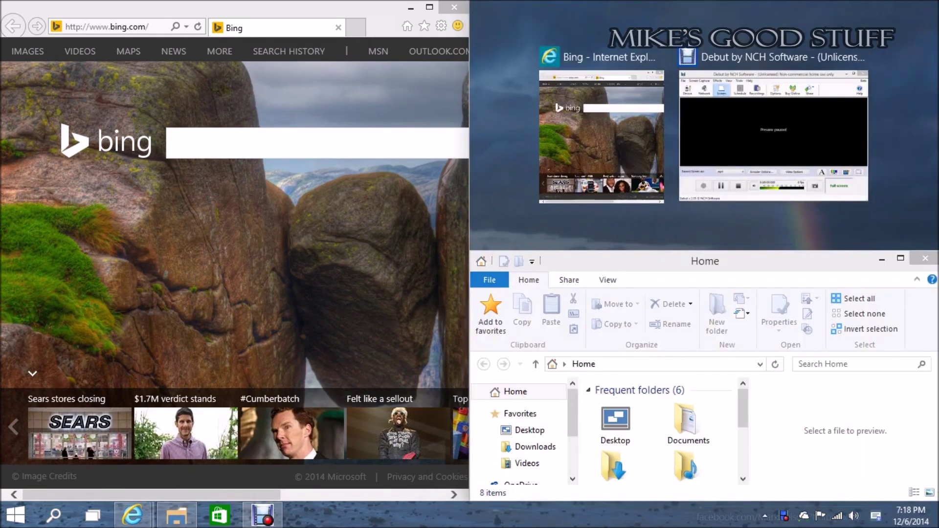
pyautogui.click(613, 142)
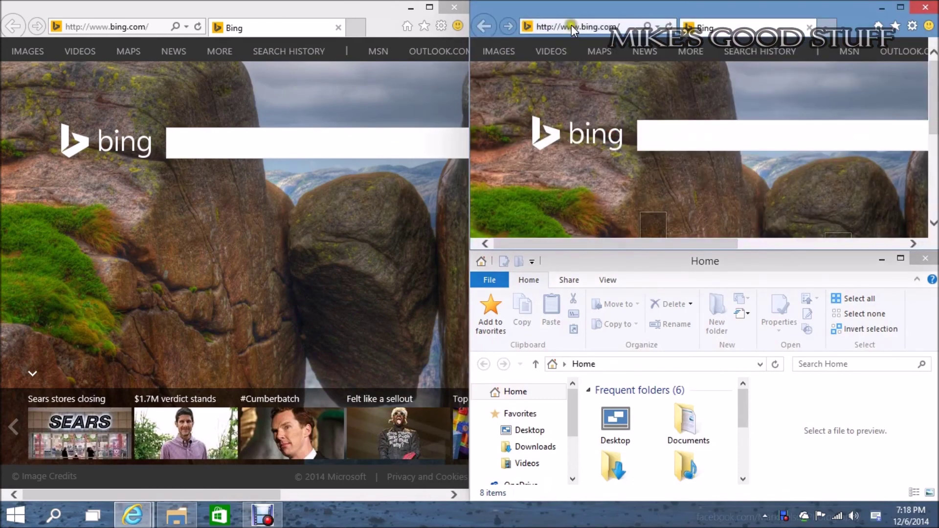
# Unsnap and rearrange the Bing windows, then snap the Home window into the right half.
pyautogui.moveTo(572, 13); pyautogui.dragTo(300, 28)
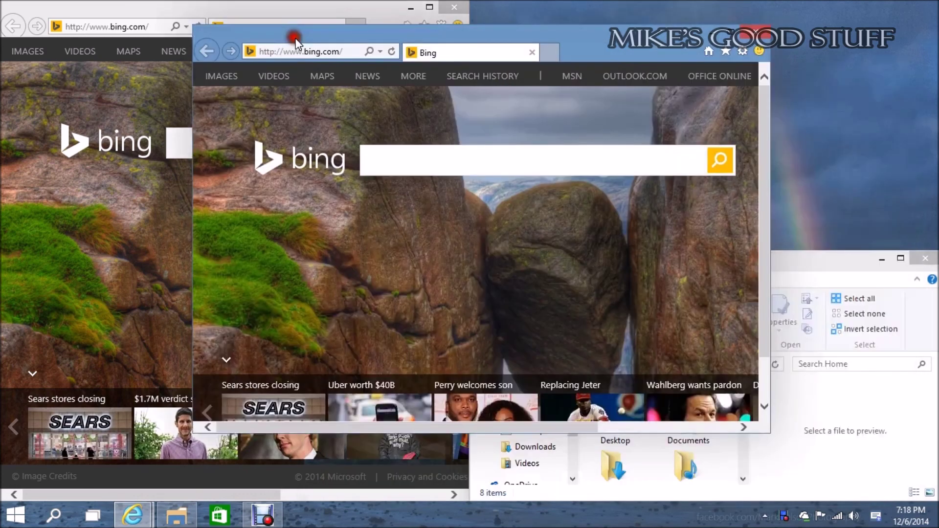
pyautogui.moveTo(789, 265); pyautogui.dragTo(765, 90)
pyautogui.click(334, 8)
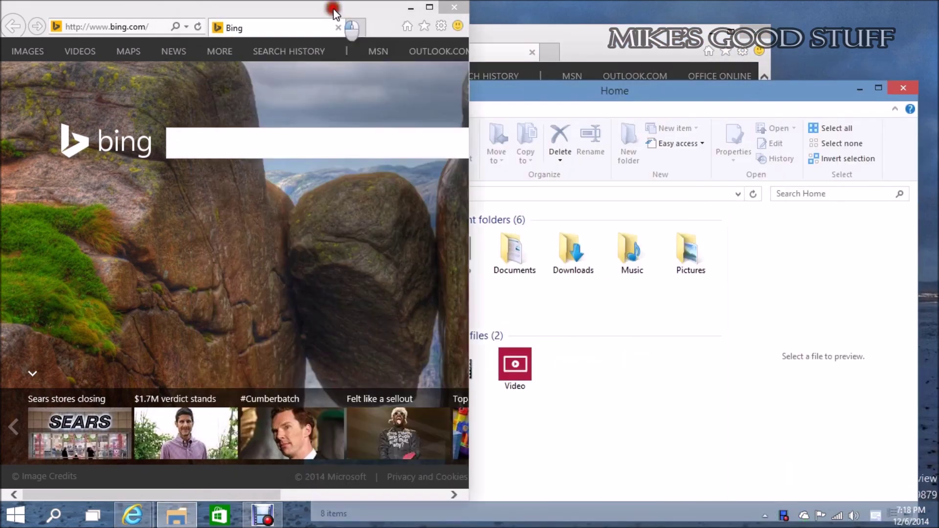
pyautogui.moveTo(333, 8); pyautogui.dragTo(371, 49)
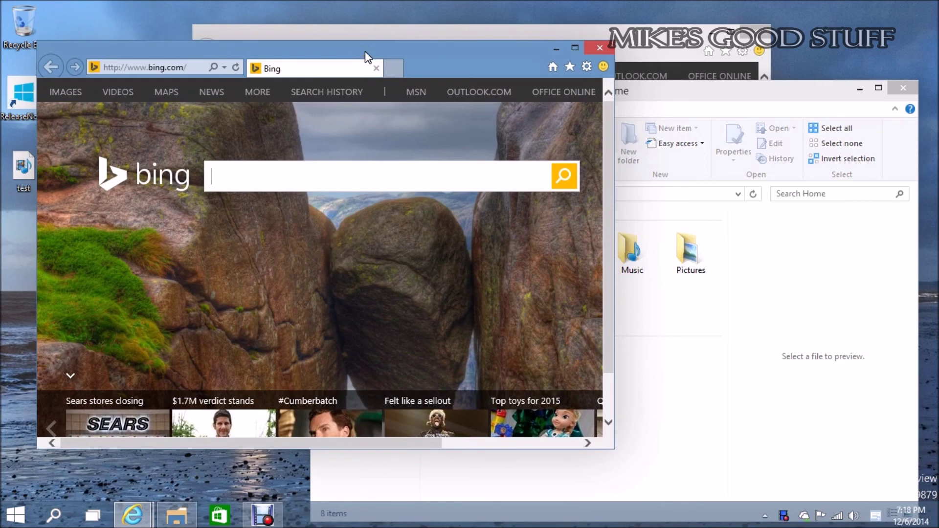
pyautogui.moveTo(357, 50); pyautogui.dragTo(250, 121)
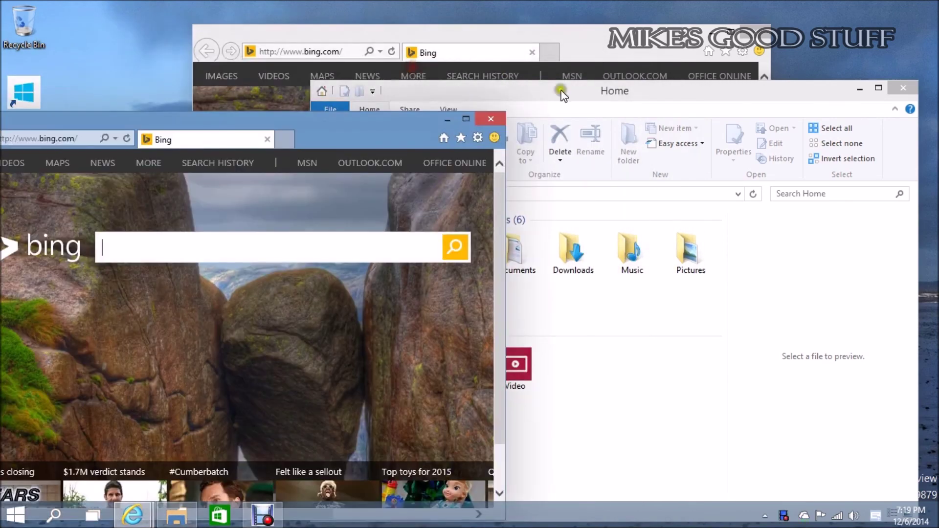
pyautogui.moveTo(562, 93); pyautogui.dragTo(937, 131)
pyautogui.moveTo(202, 118); pyautogui.dragTo(1, 110)
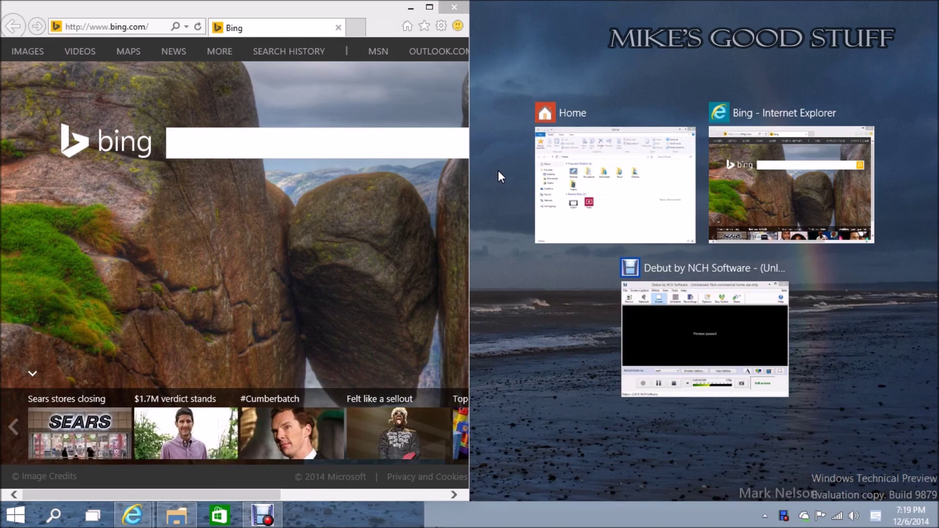
pyautogui.press('Return')
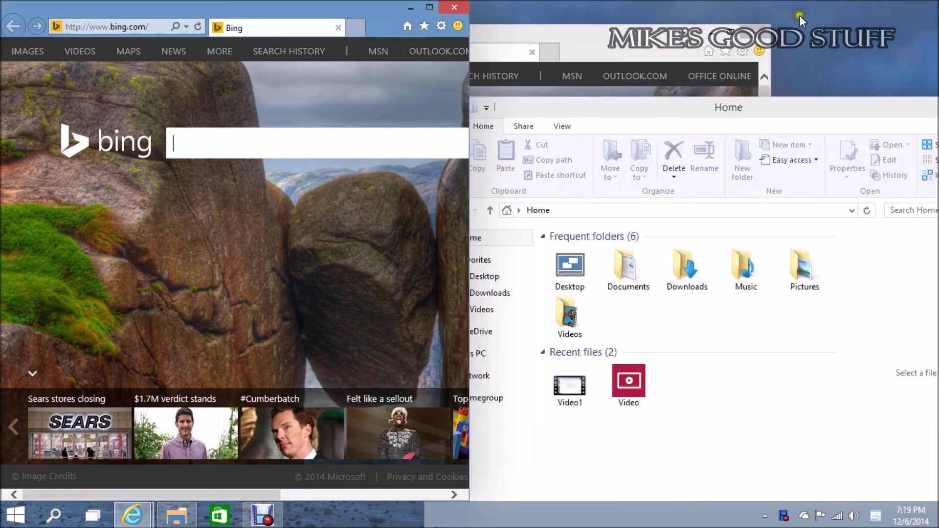
# Close both Bing browser windows and the Home folder window.
pyautogui.click(453, 9)
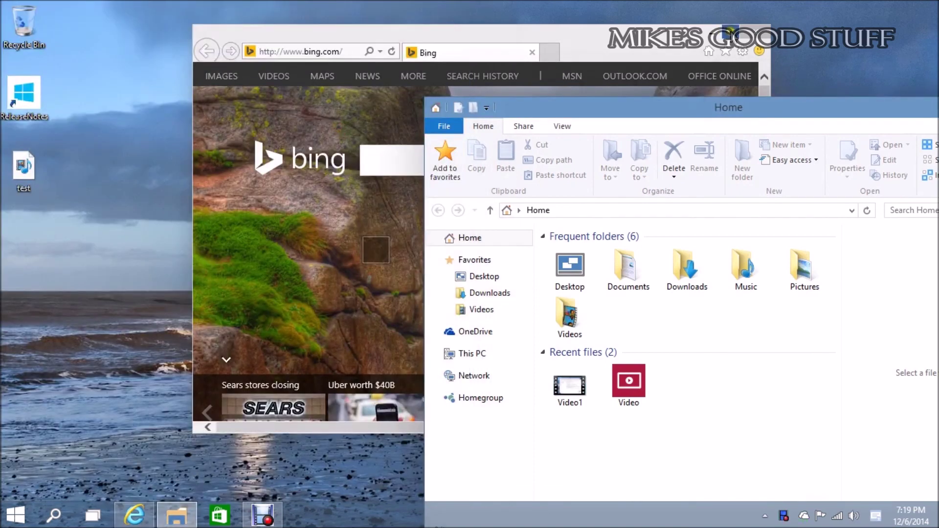
pyautogui.click(742, 34)
pyautogui.moveTo(614, 105); pyautogui.dragTo(439, 54)
pyautogui.click(837, 52)
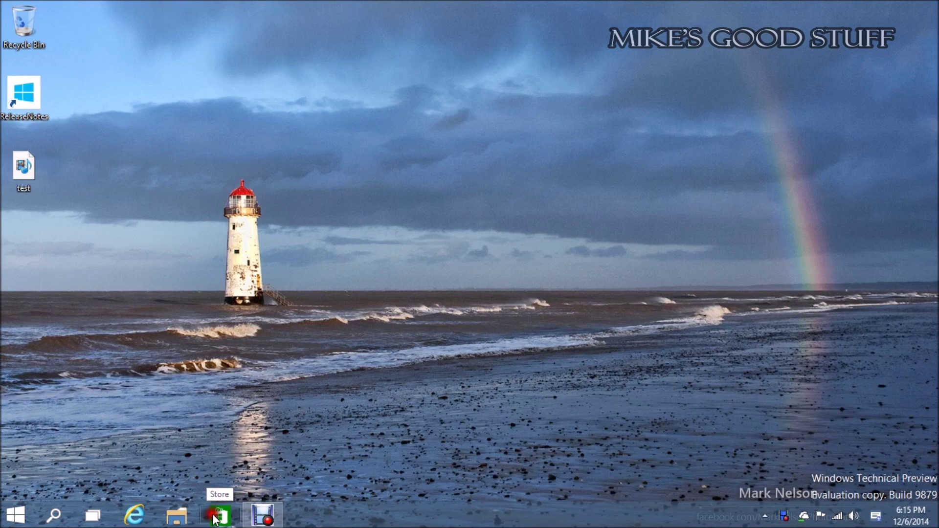
# Open the Store on its Home page, minimize and restore it, and reposition its window.
pyautogui.click(217, 516)
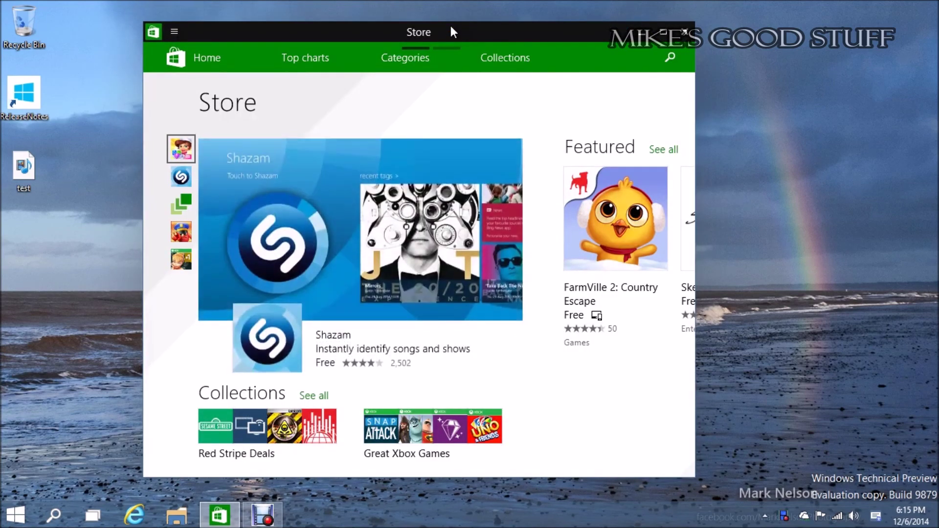
pyautogui.click(450, 27)
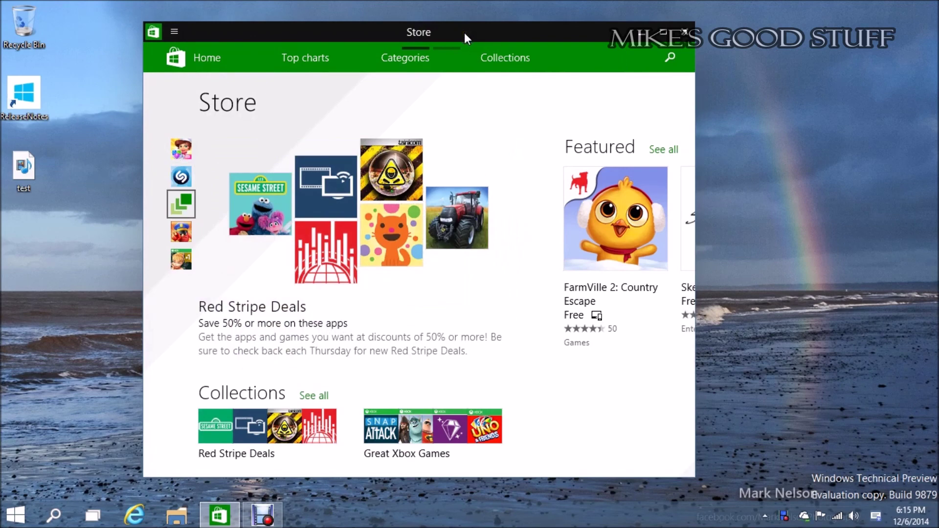
pyautogui.moveTo(465, 32); pyautogui.dragTo(464, 27)
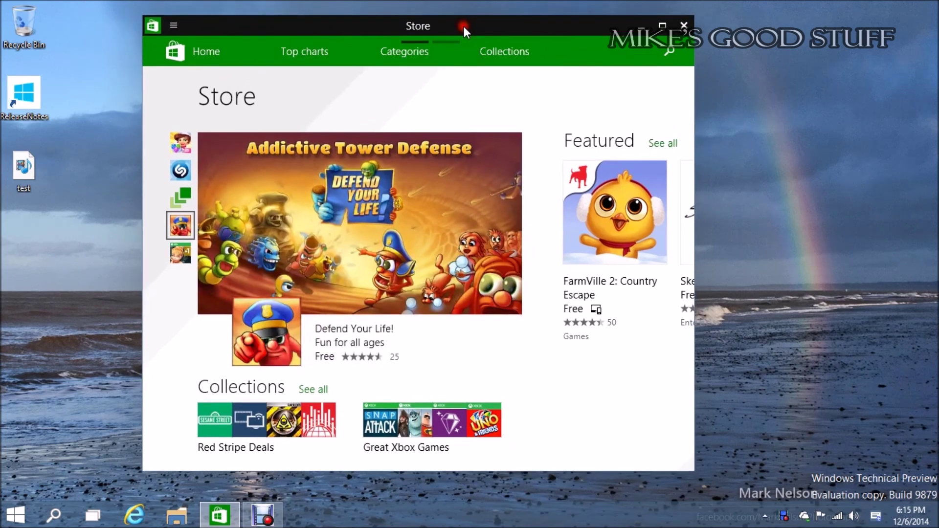
pyautogui.click(641, 26)
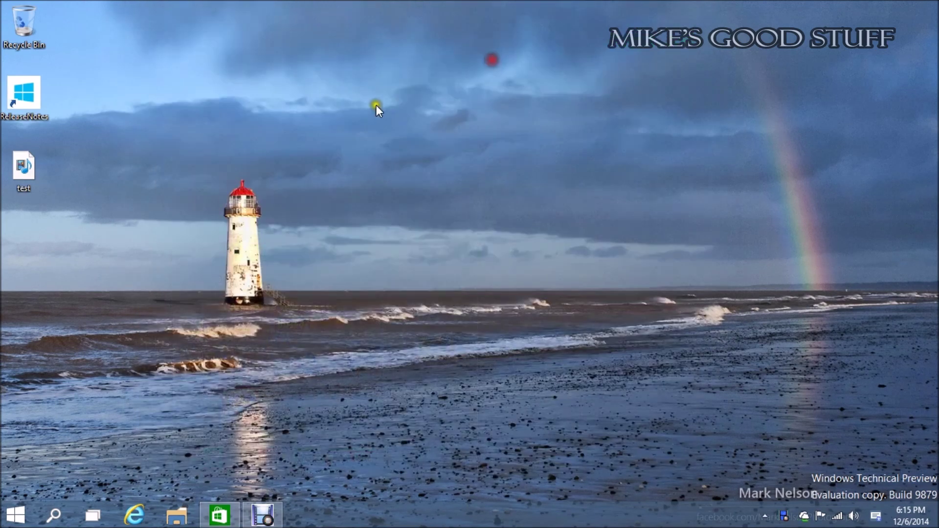
pyautogui.click(220, 520)
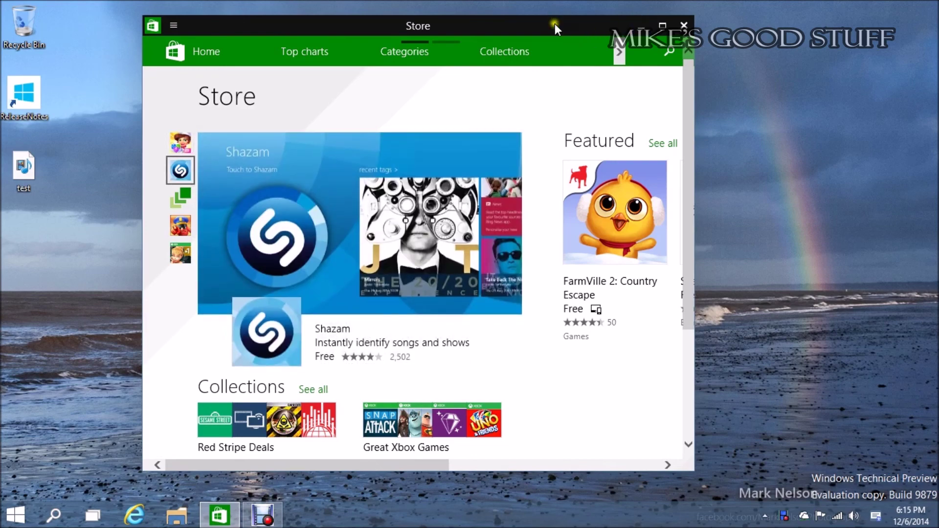
pyautogui.moveTo(555, 23); pyautogui.dragTo(480, 9)
# Minimize and restore the Store window a few times, then close the Store app.
pyautogui.click(716, 13)
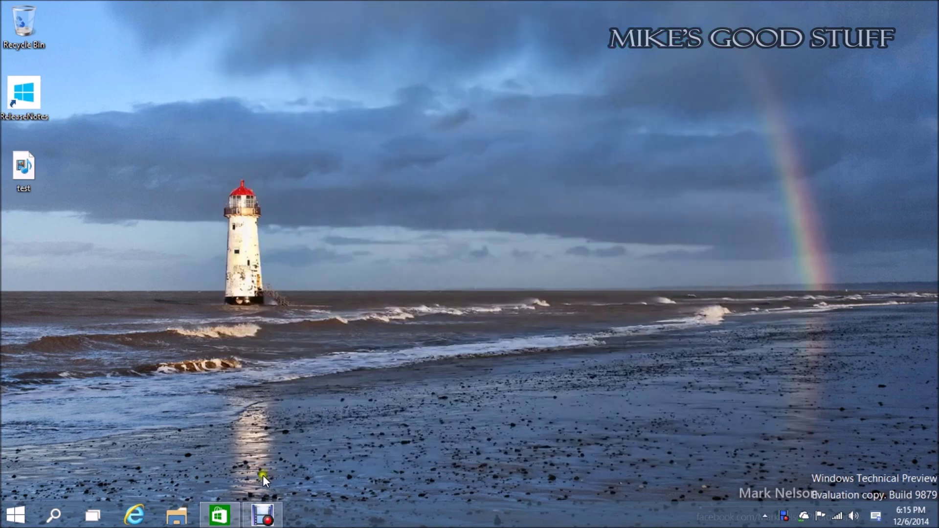
pyautogui.click(233, 512)
pyautogui.click(231, 515)
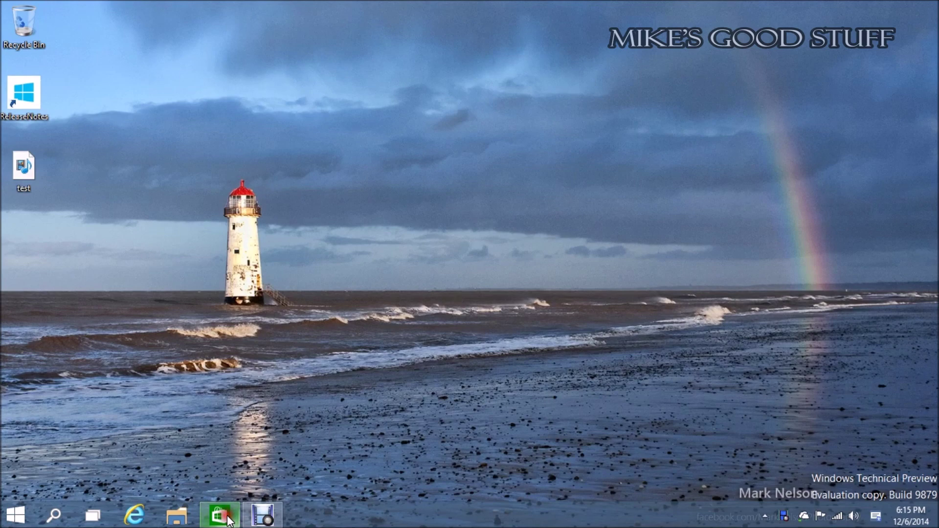
pyautogui.click(230, 520)
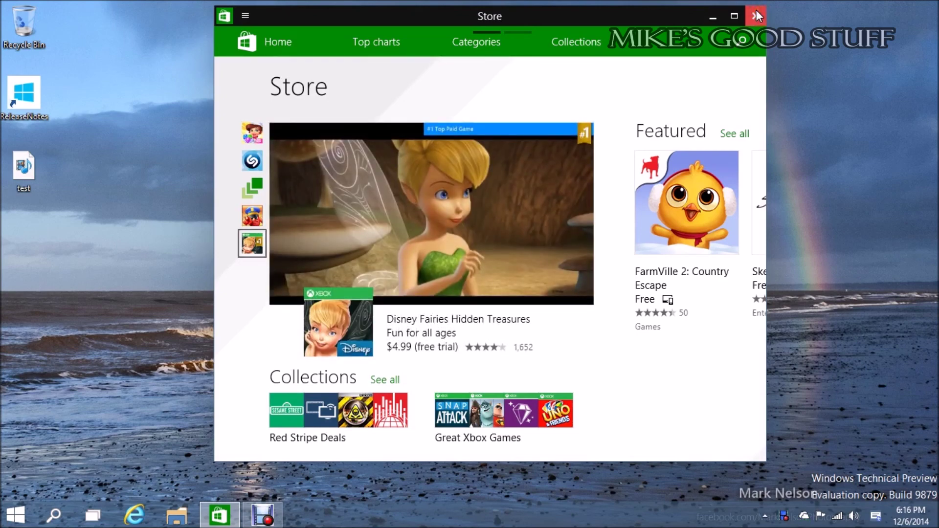
pyautogui.click(757, 11)
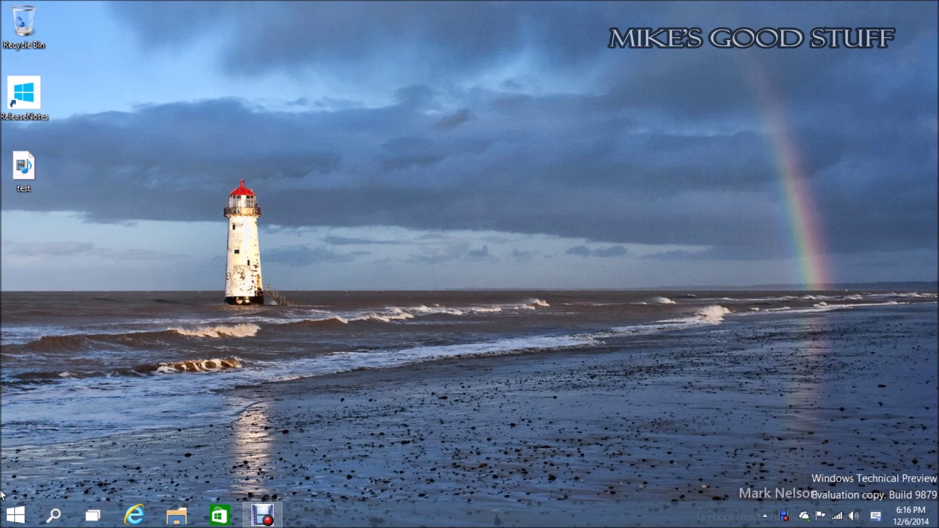
pyautogui.click(114, 471)
pyautogui.click(16, 515)
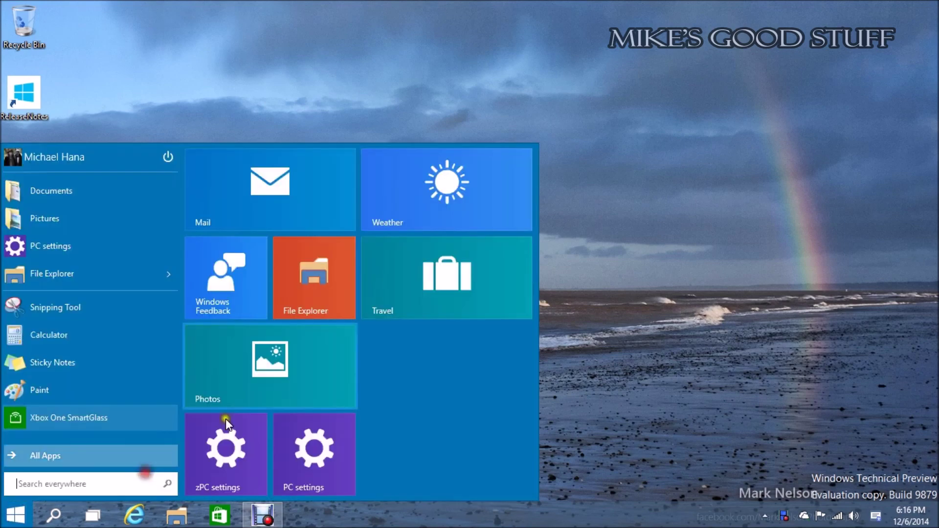
pyautogui.click(304, 465)
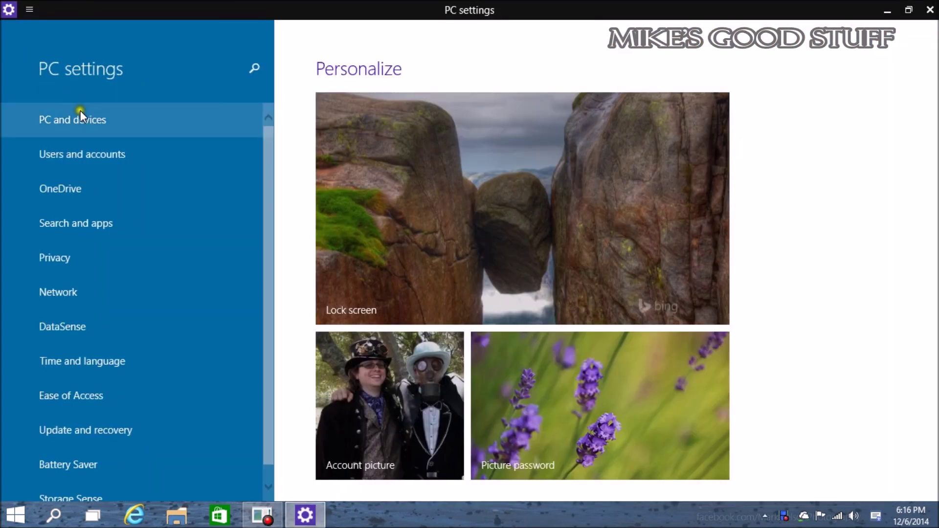
pyautogui.click(930, 9)
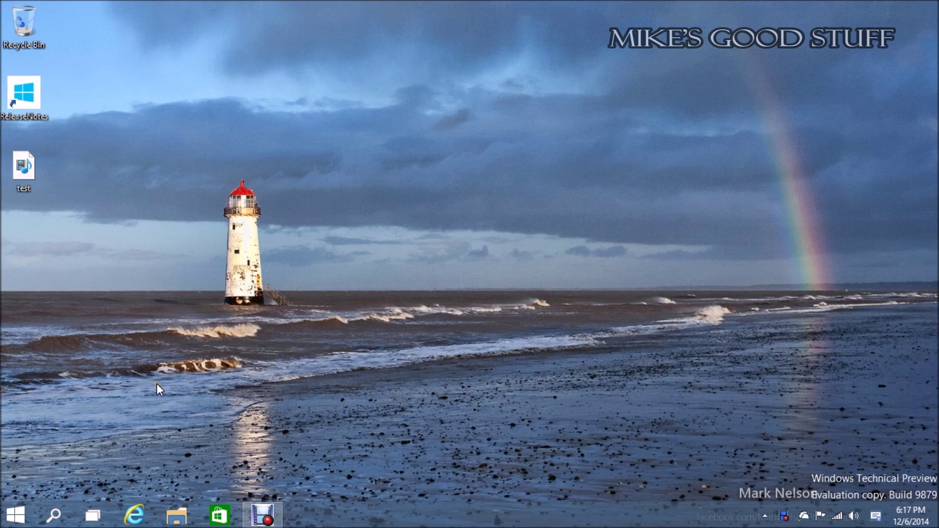
pyautogui.click(177, 387)
pyautogui.click(247, 391)
pyautogui.click(88, 507)
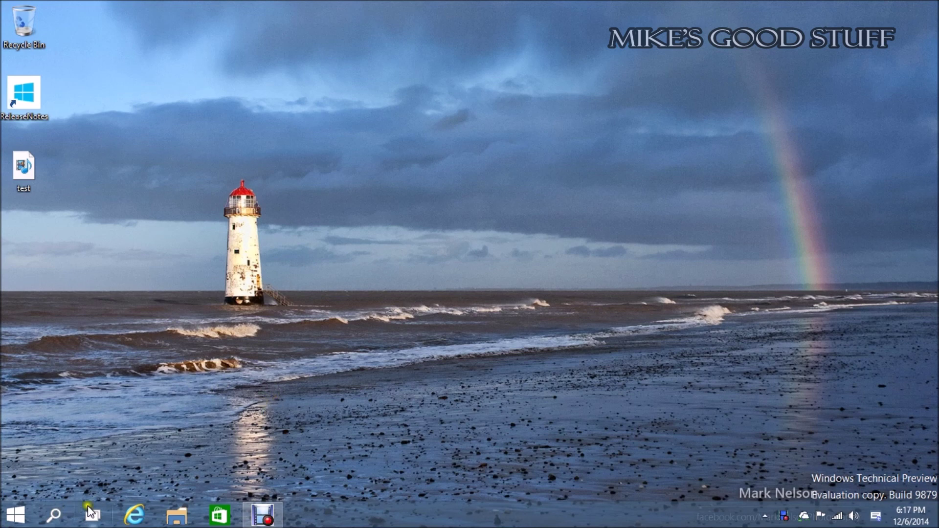
pyautogui.click(52, 521)
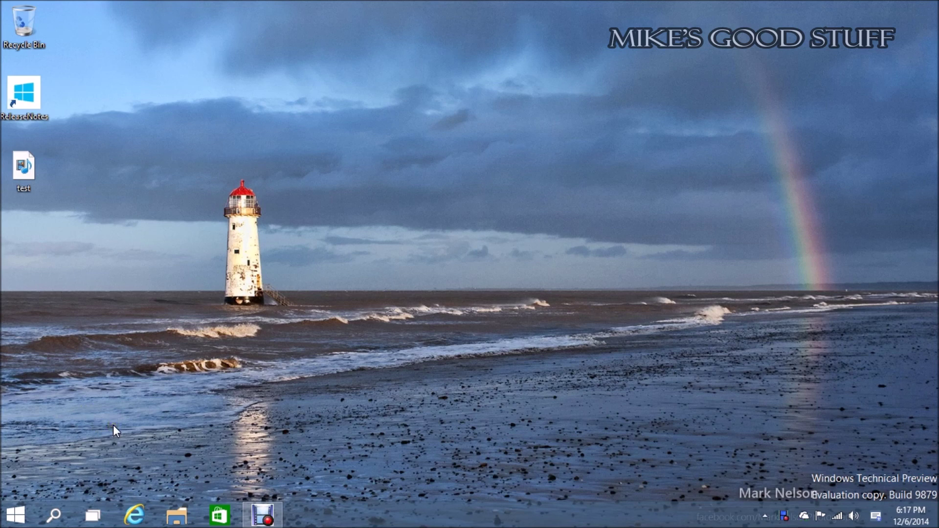
pyautogui.click(301, 361)
pyautogui.click(80, 370)
pyautogui.moveTo(807, 523)
pyautogui.click(55, 512)
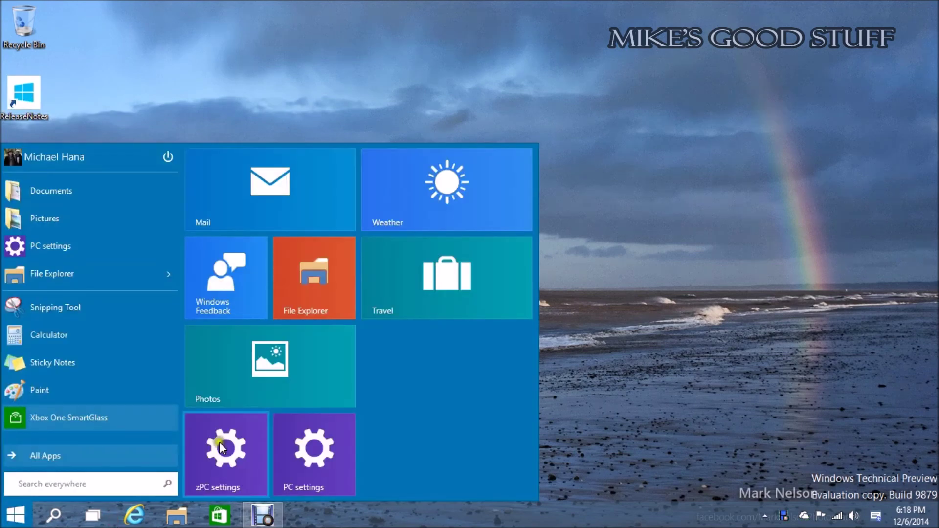
pyautogui.click(221, 448)
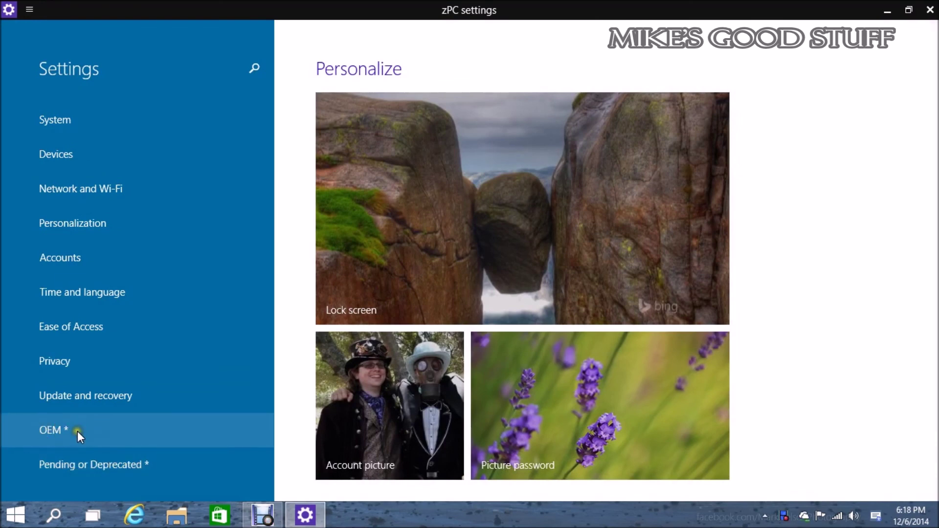
pyautogui.click(930, 9)
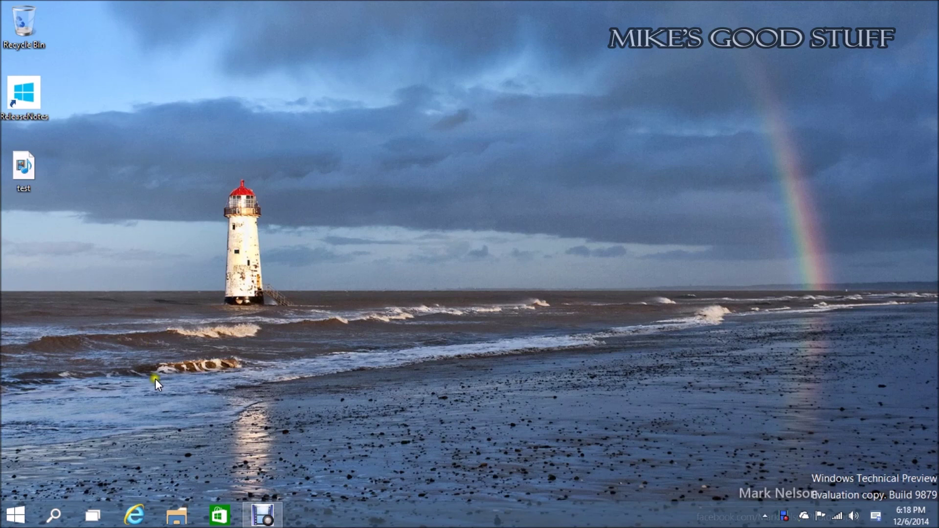
pyautogui.rightClick(209, 518)
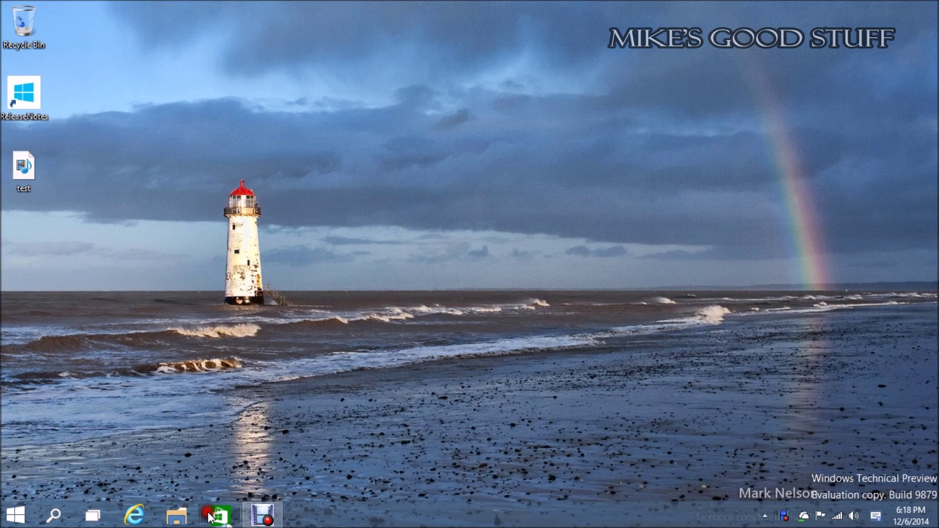
pyautogui.click(394, 212)
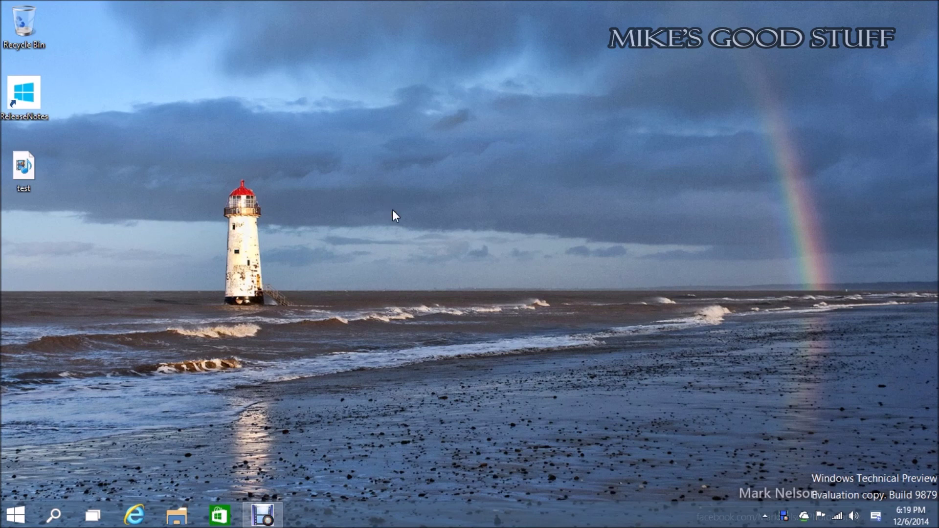
pyautogui.click(93, 214)
pyautogui.moveTo(93, 213); pyautogui.dragTo(324, 363)
pyautogui.click(393, 227)
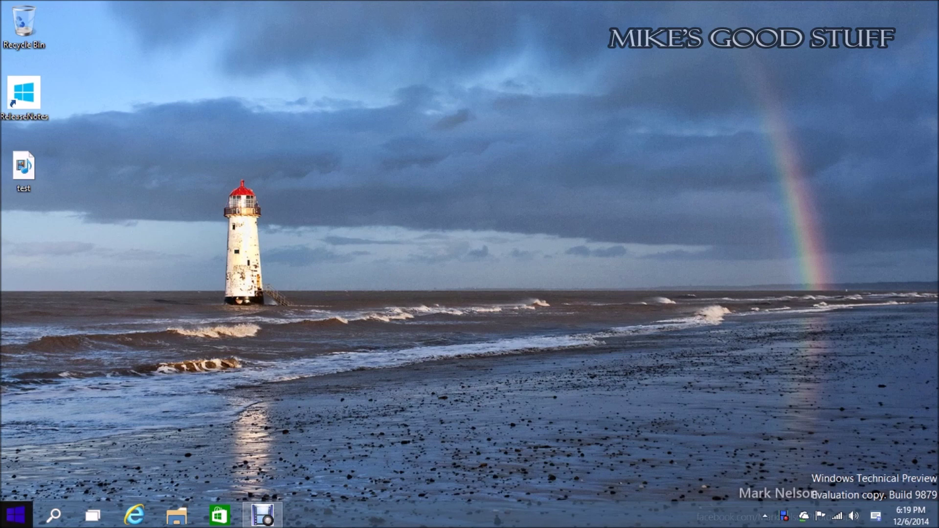
pyautogui.click(15, 515)
pyautogui.click(15, 515)
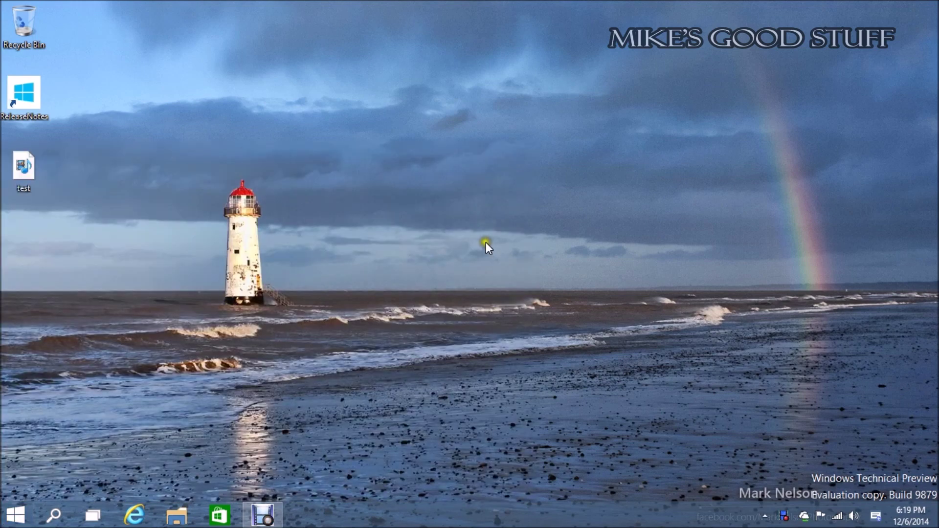
pyautogui.click(519, 295)
pyautogui.click(166, 519)
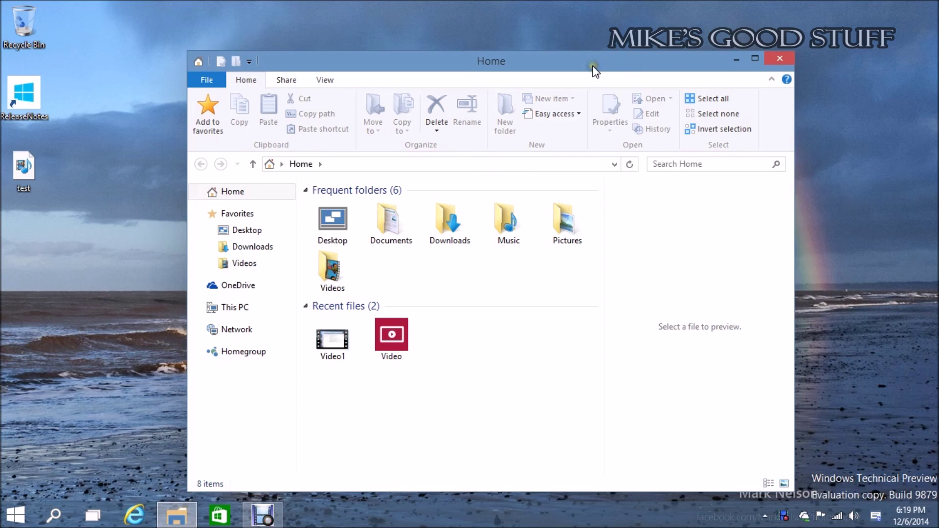
pyautogui.click(783, 58)
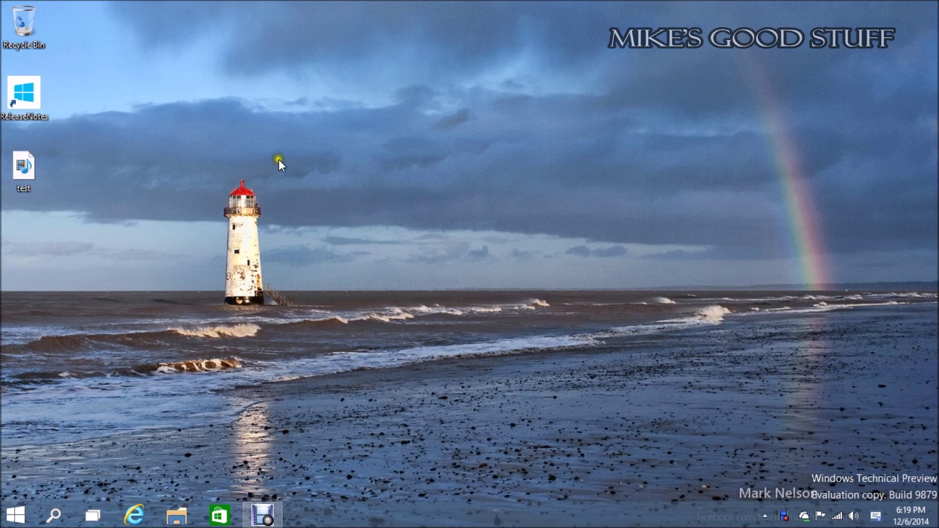
pyautogui.moveTo(218, 173); pyautogui.dragTo(298, 226)
pyautogui.moveTo(210, 173); pyautogui.dragTo(266, 225)
pyautogui.click(306, 225)
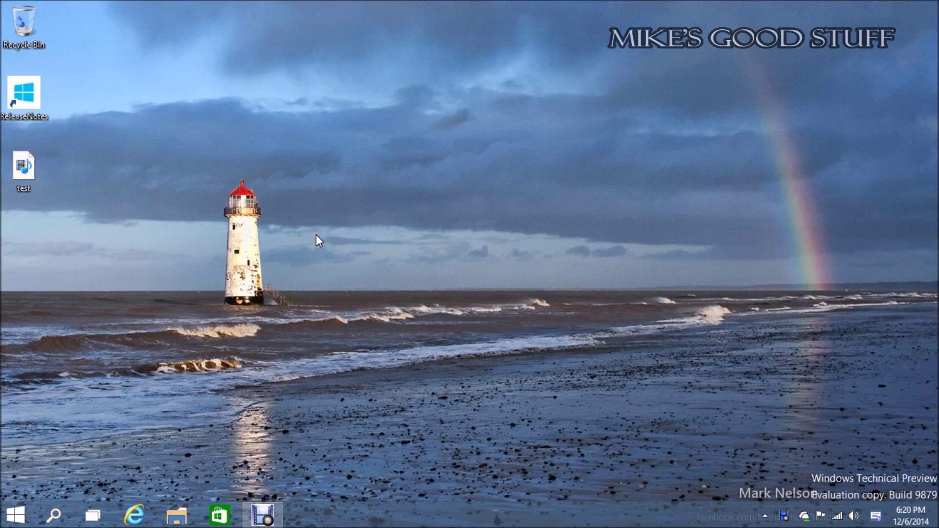